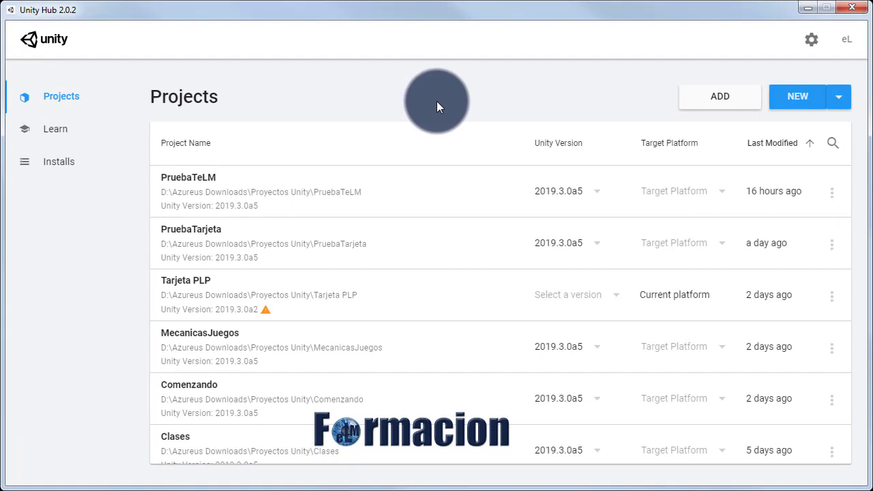
In Unity Hub, create a new 3D-template project called 'Tarjeta arquitecto' and open it.
click(812, 109)
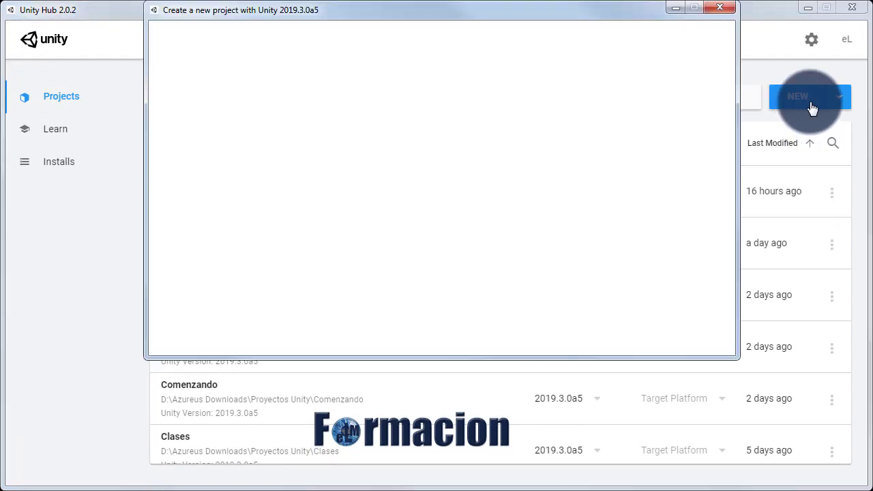
click(478, 91)
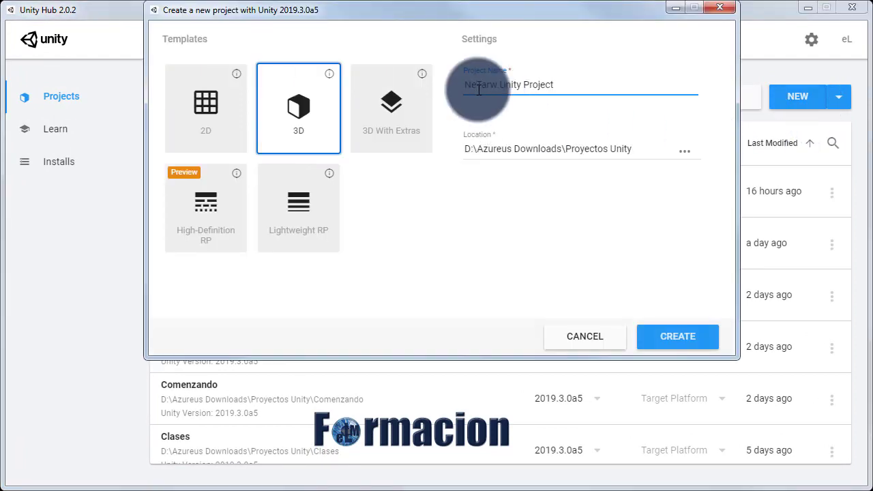
drag(590, 86, 462, 86)
text(Tarjet)
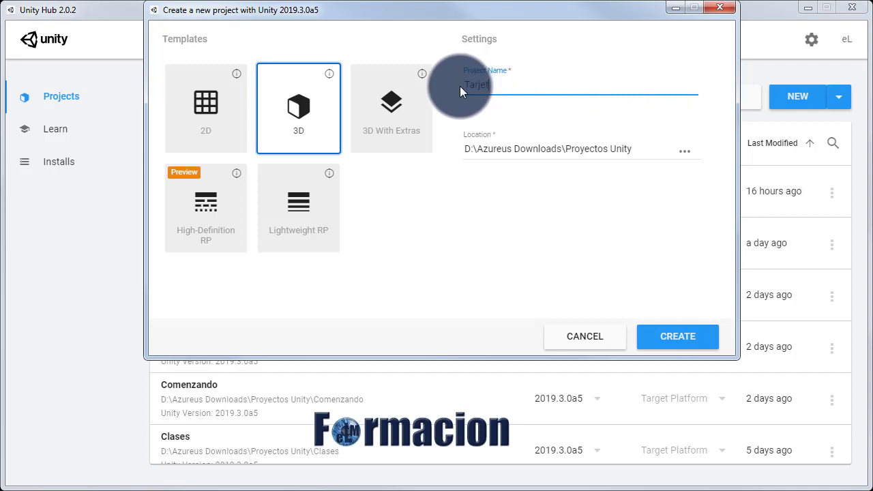
text(a arquitecto)
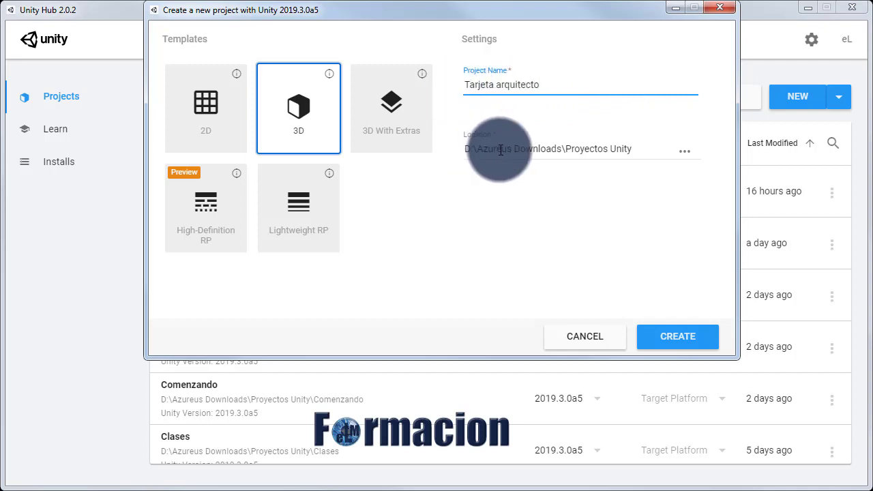
click(676, 344)
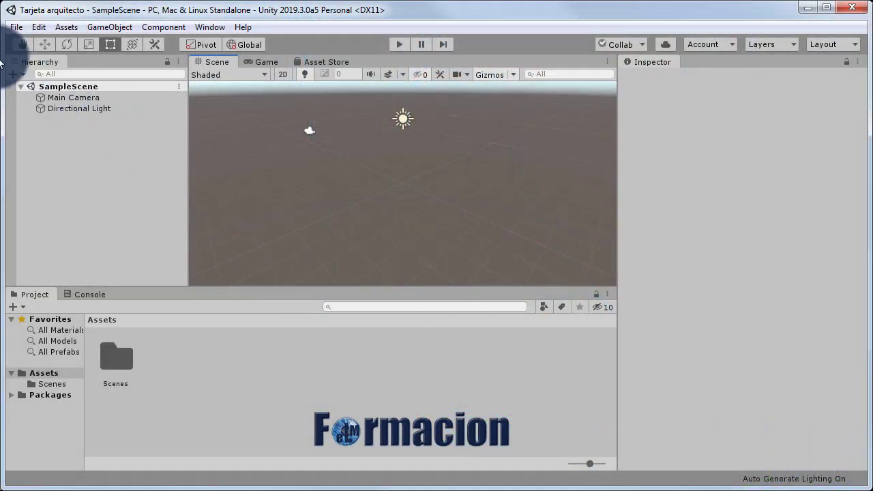
Switch the build target to Android in Build Settings and bring up its Player Settings.
click(15, 28)
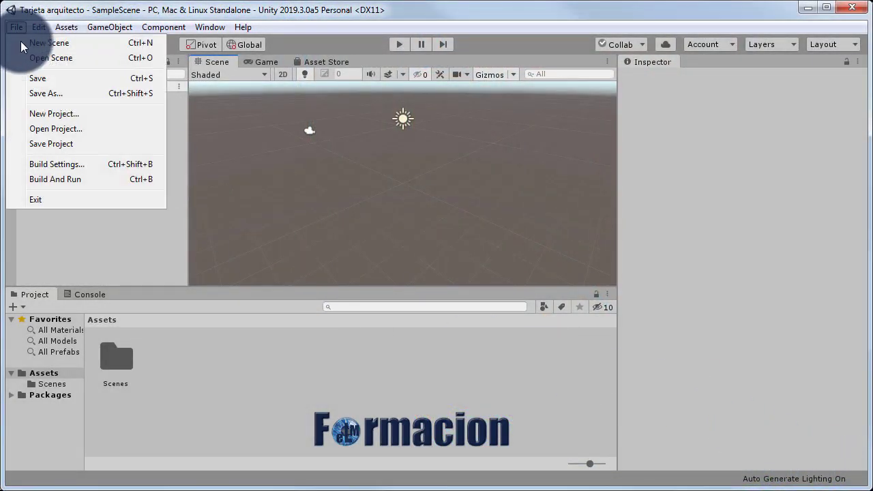
click(65, 164)
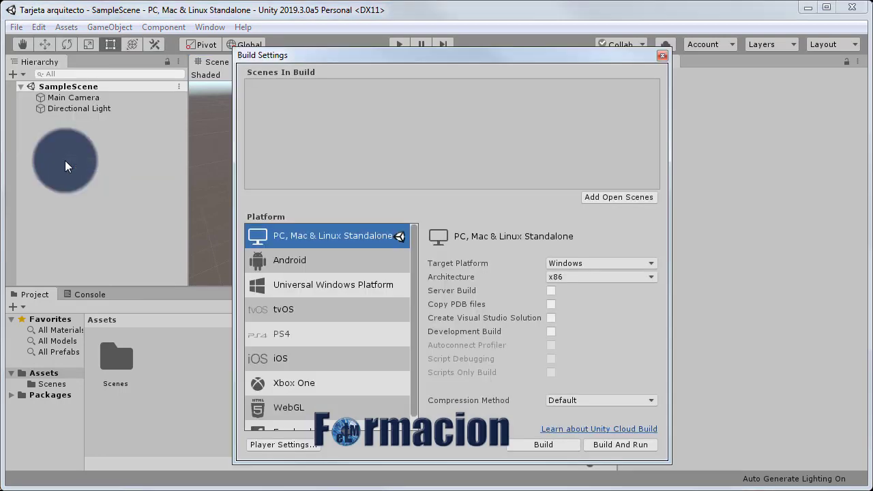
click(278, 260)
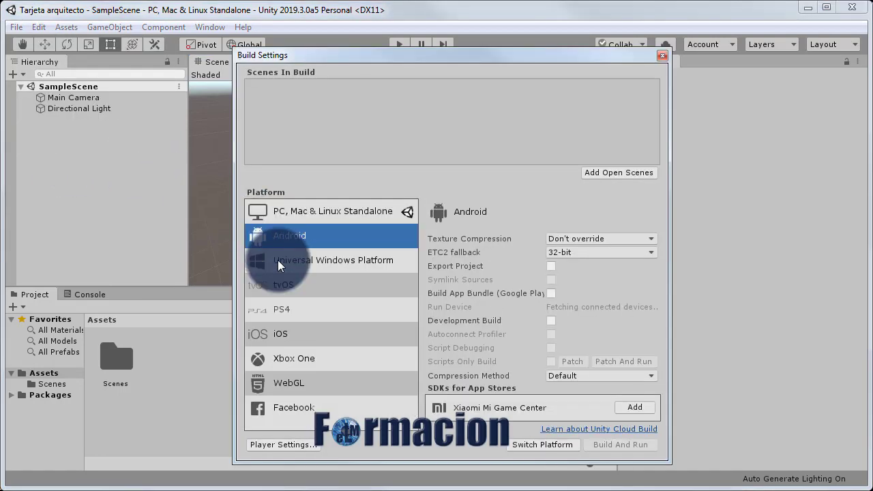
click(533, 446)
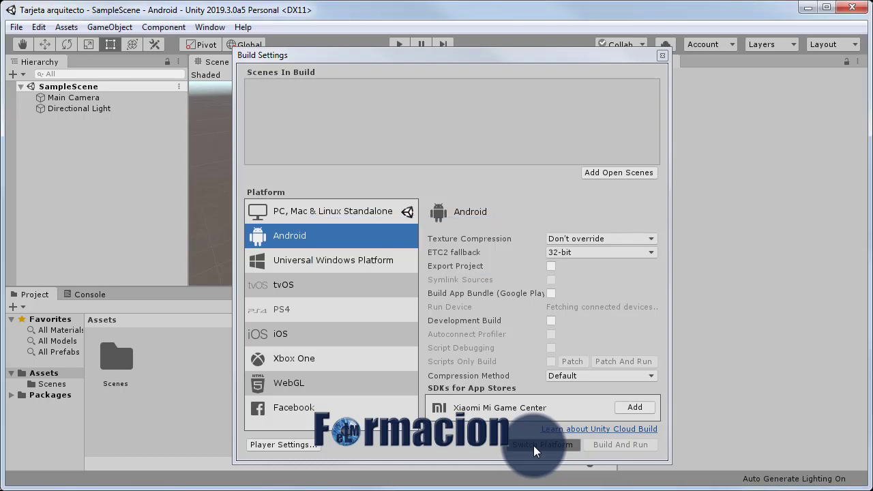
click(295, 444)
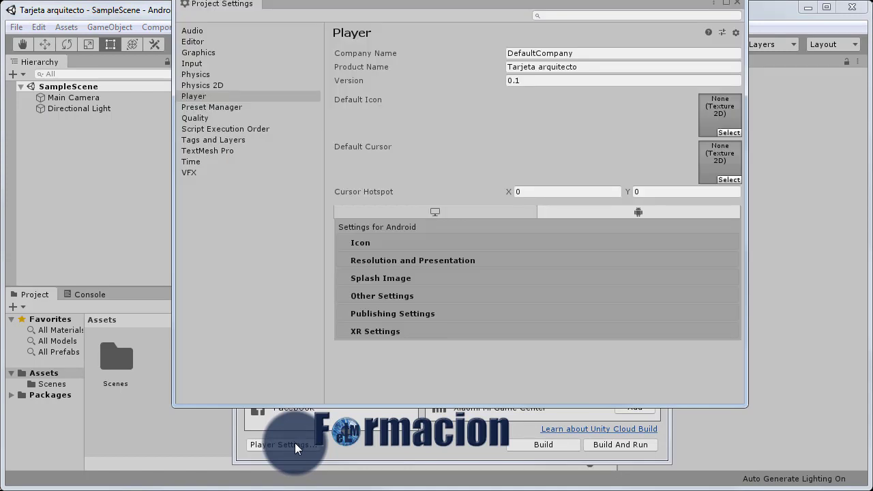
Tick Vuforia Augmented Reality Supported, delete Vulkan from Graphics APIs, then close both settings windows.
click(372, 332)
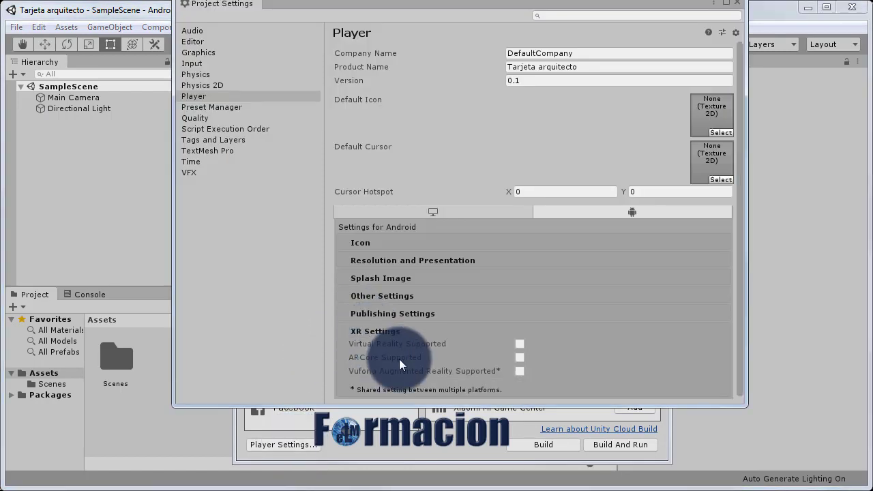
click(518, 371)
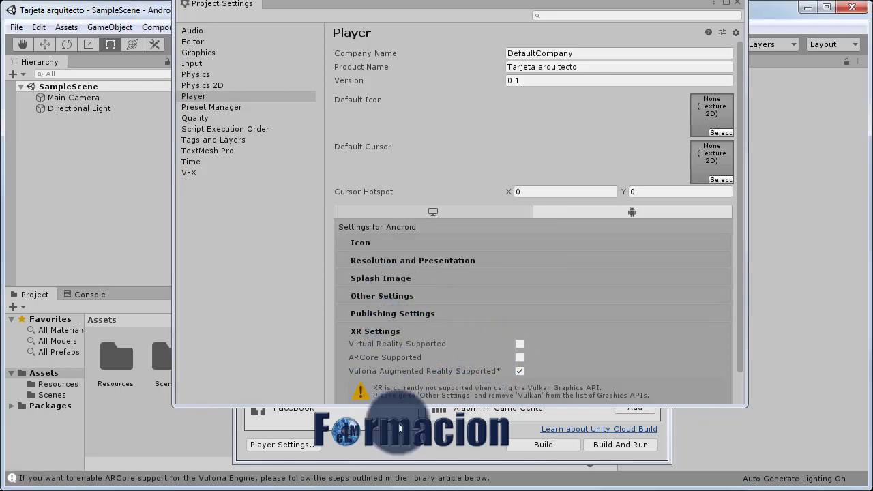
click(381, 295)
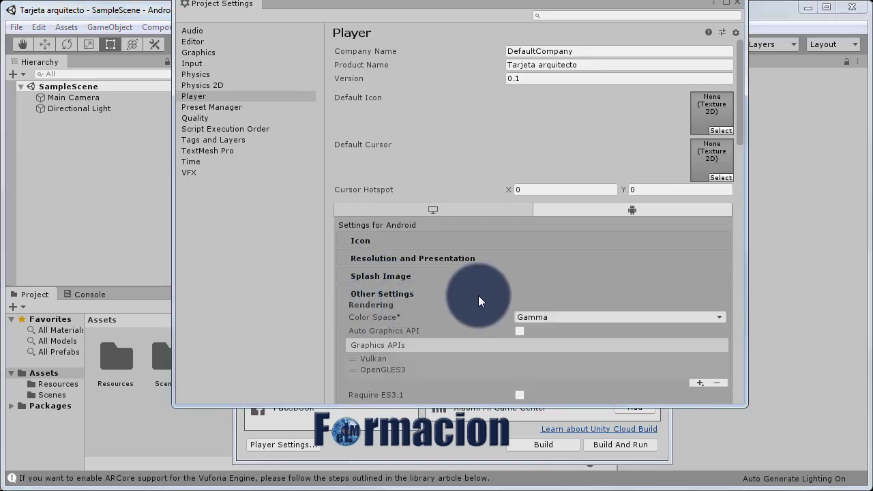
scroll(478, 295, down, 3)
click(391, 277)
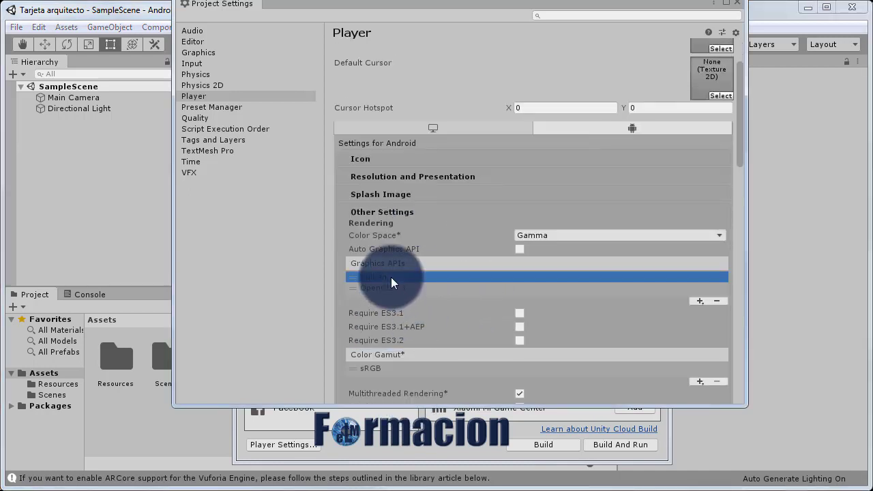
click(720, 301)
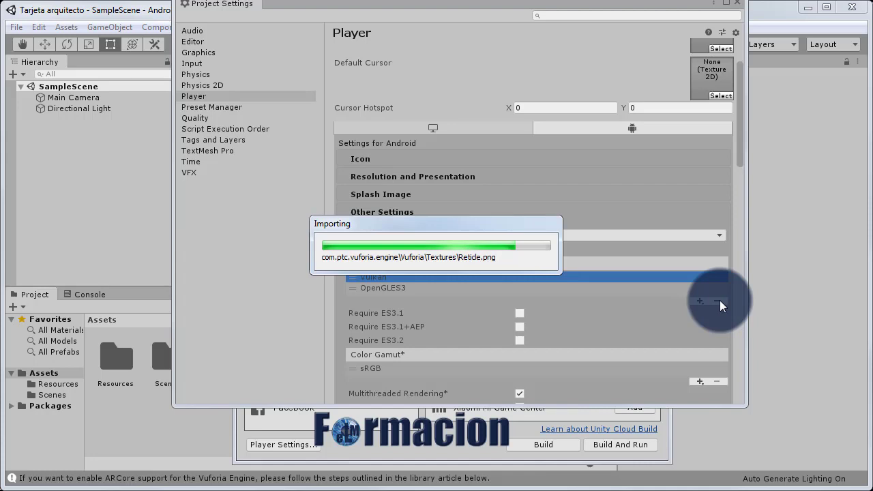
click(737, 3)
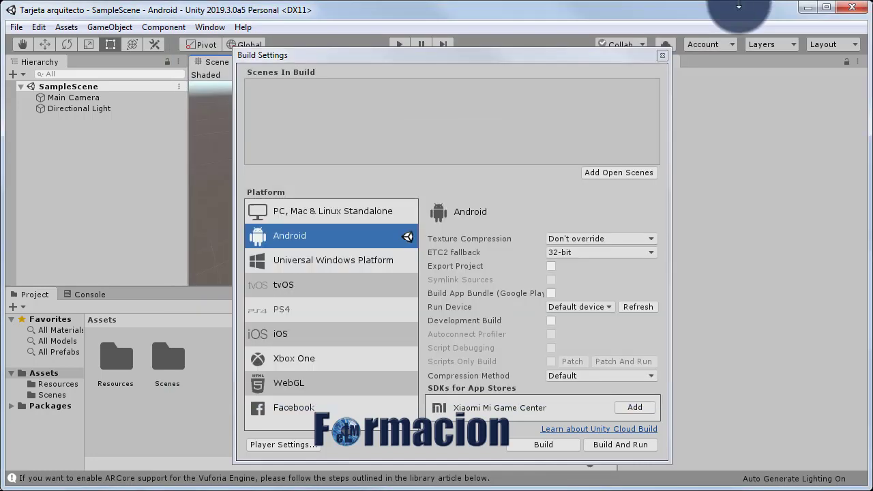
click(663, 57)
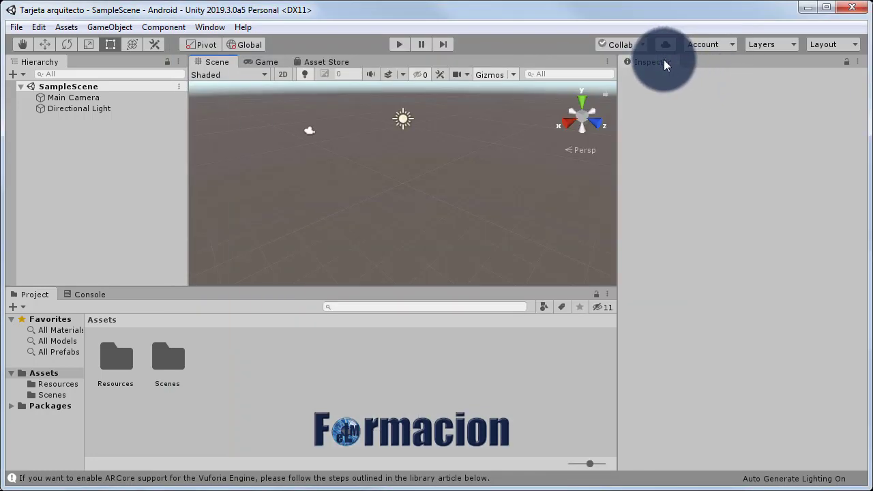
Add a UI Canvas to the scene and frame it in the 2D Scene view with the Rect tool.
right_click(79, 143)
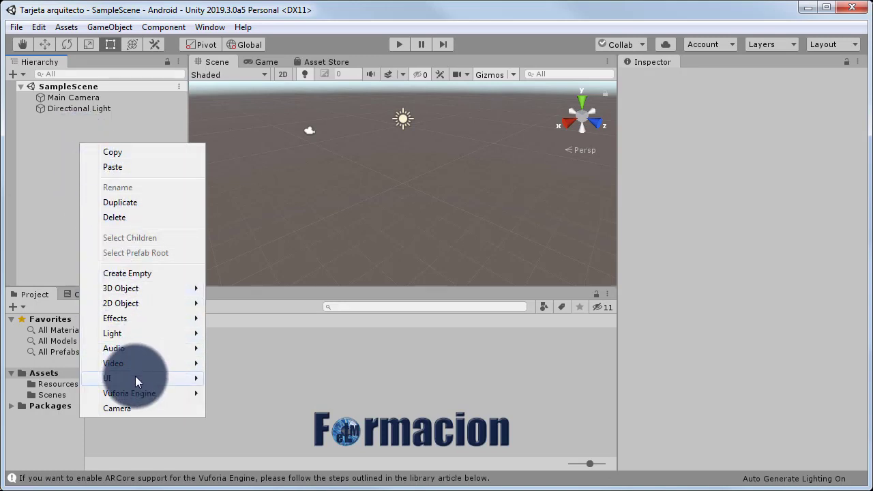
mouse_move(135, 376)
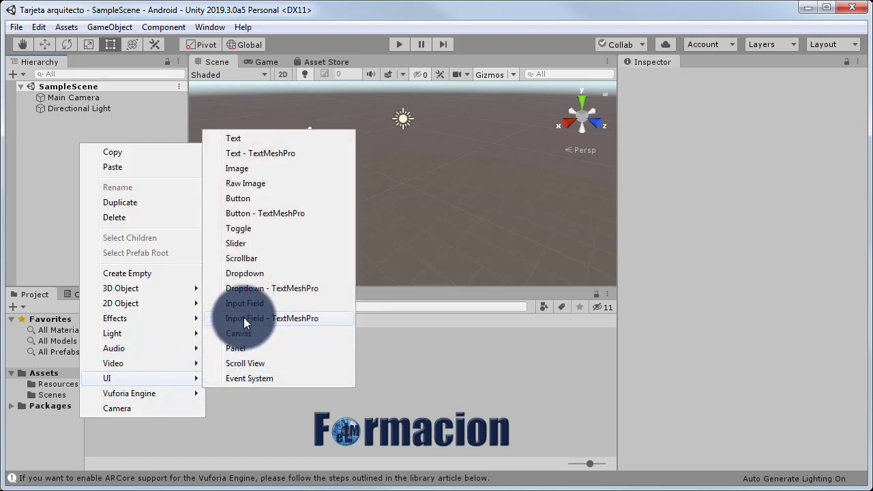
click(243, 328)
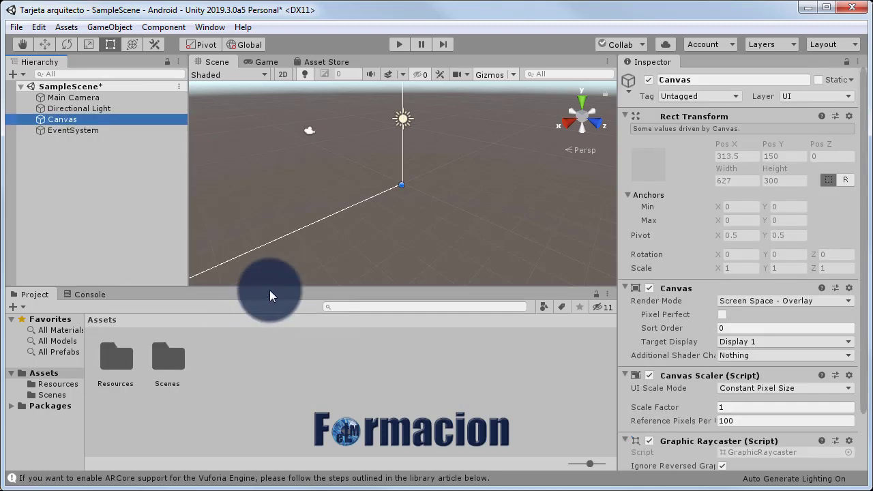
click(287, 77)
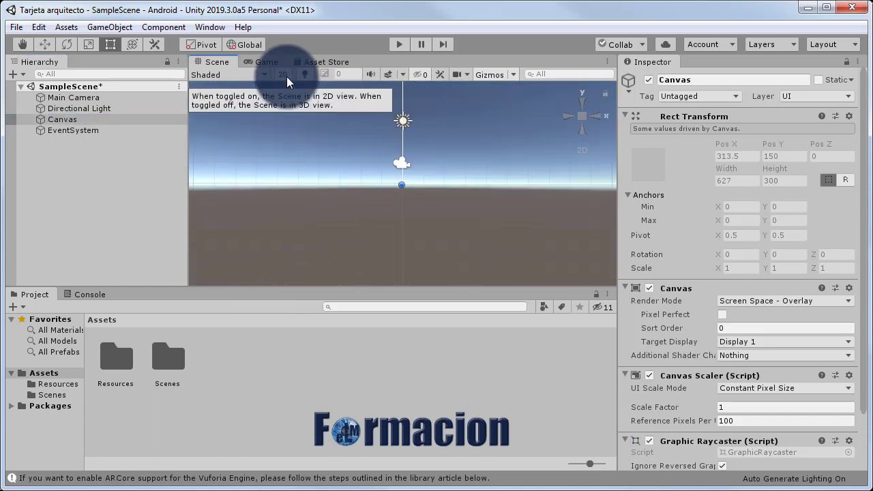
mouse_move(343, 214)
middle_down()
mouse_move(261, 213)
mouse_move(253, 200)
mouse_move(375, 263)
middle_up()
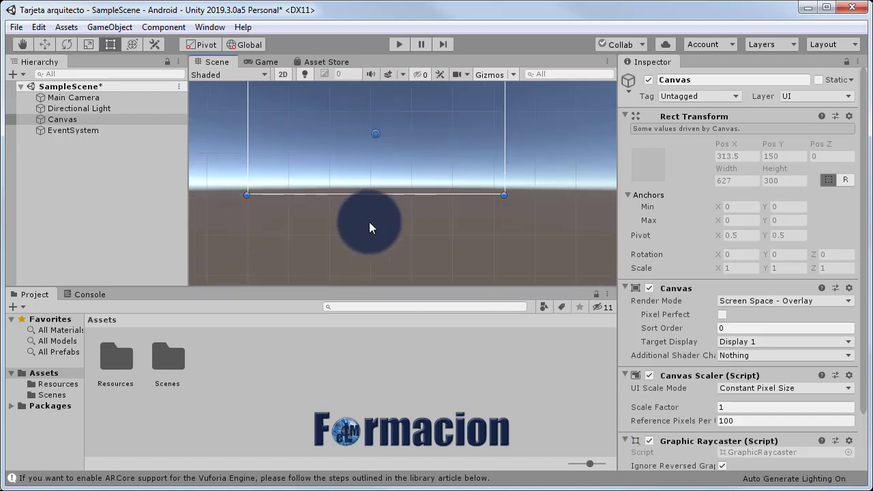
key(t)
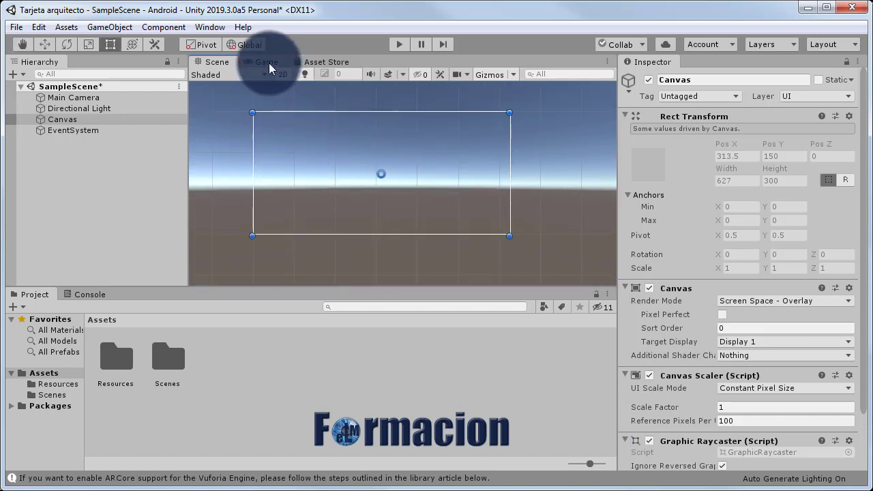
Dock the Game view in the lower panel beside the Project window and widen it.
click(268, 63)
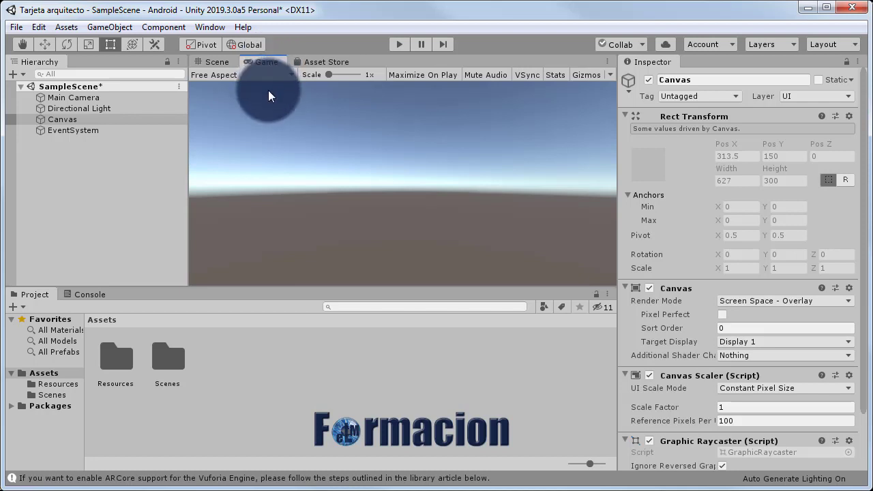
mouse_move(267, 62)
mouse_down()
mouse_move(451, 304)
mouse_move(496, 383)
mouse_up()
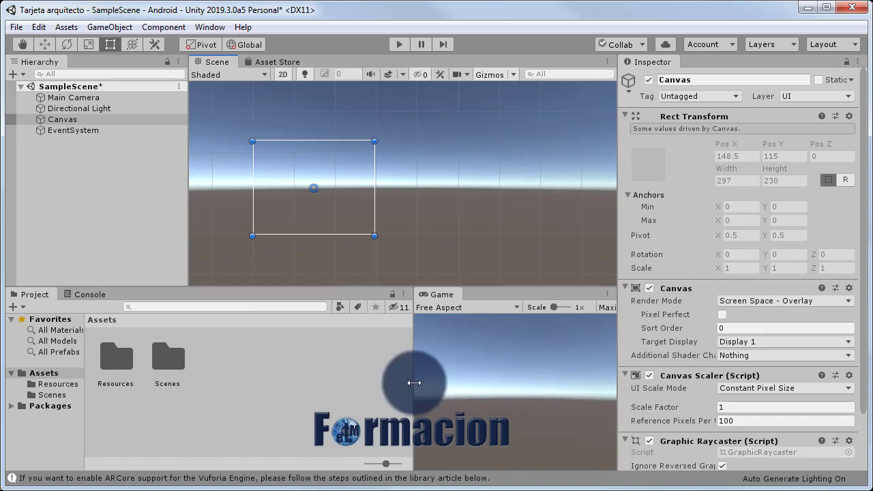
mouse_move(414, 382)
mouse_down()
mouse_move(288, 384)
mouse_move(362, 386)
mouse_up()
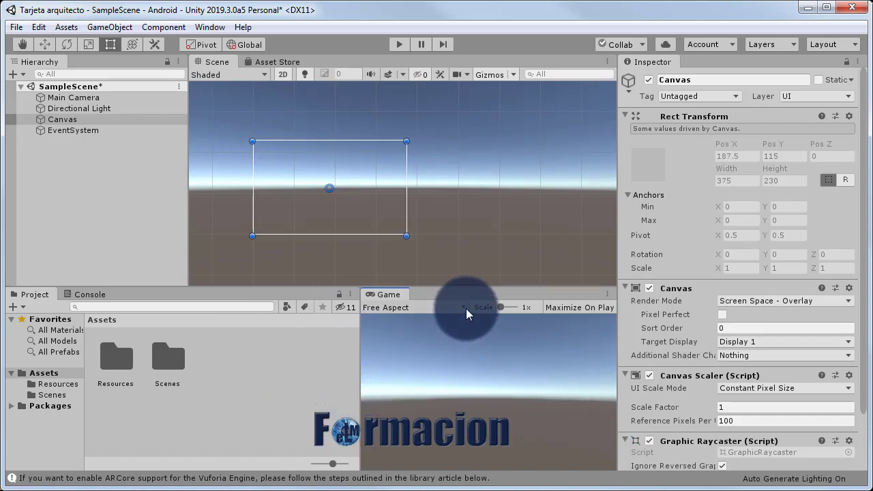
Set the Game view aspect to 1280x720 Landscape and center the canvas in the Scene view.
click(466, 308)
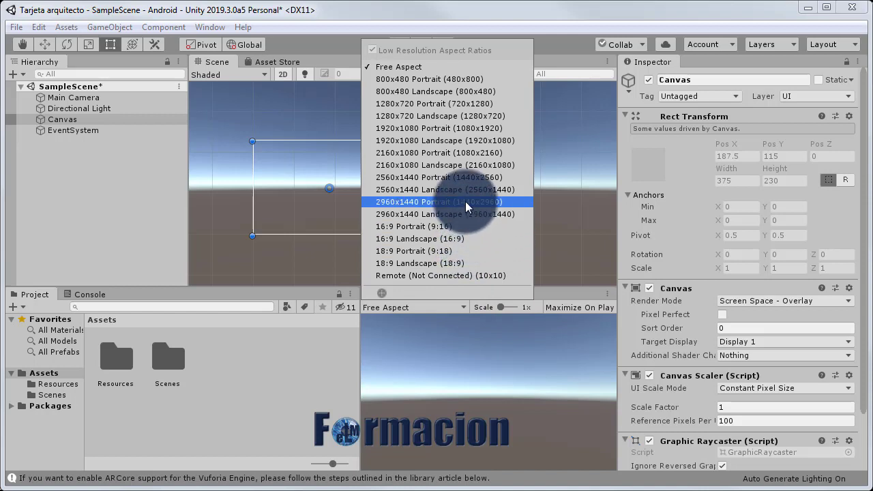
click(466, 121)
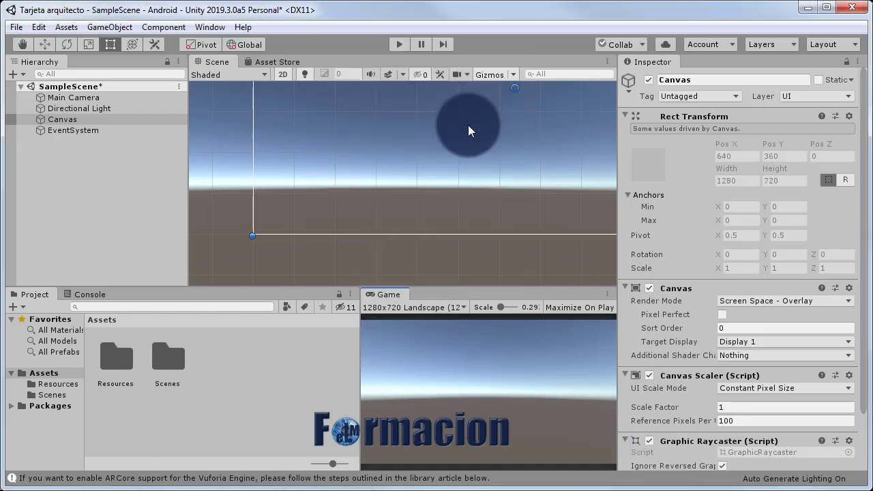
scroll(399, 179, down, 1)
scroll(399, 179, down, 1)
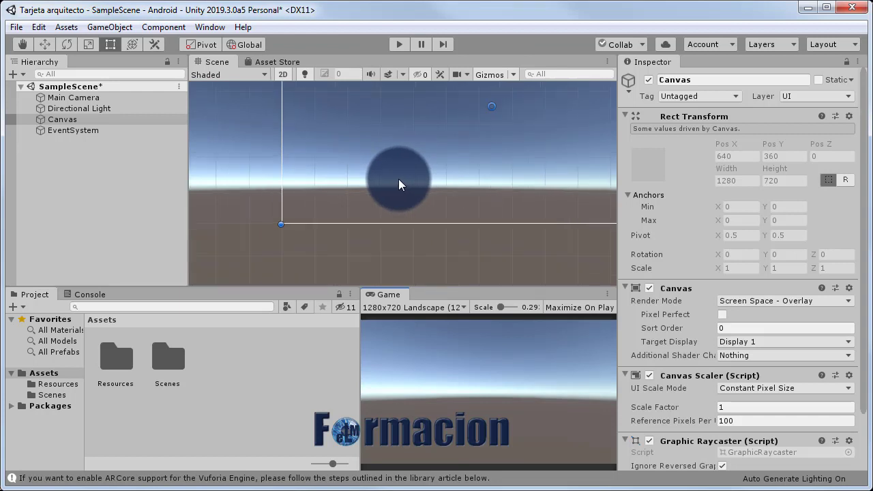
scroll(398, 178, down, 1)
scroll(398, 179, down, 1)
scroll(399, 178, down, 1)
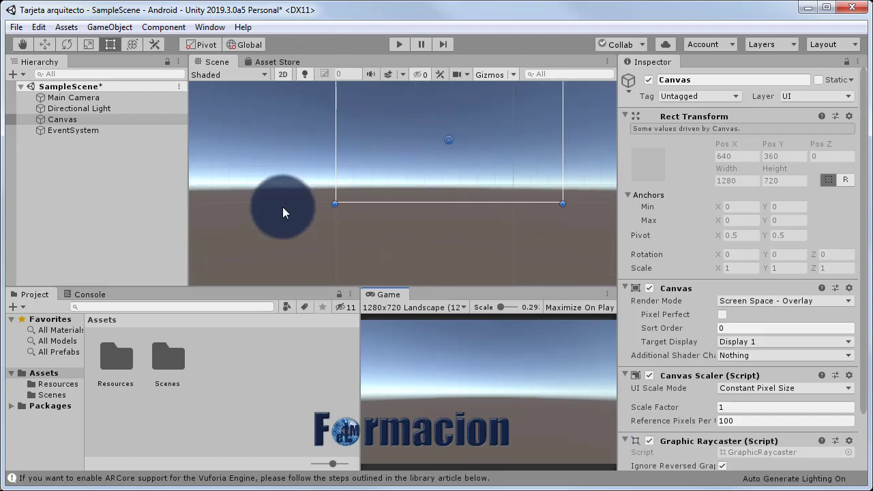
mouse_move(273, 184)
middle_down()
mouse_move(236, 222)
mouse_move(226, 216)
middle_up()
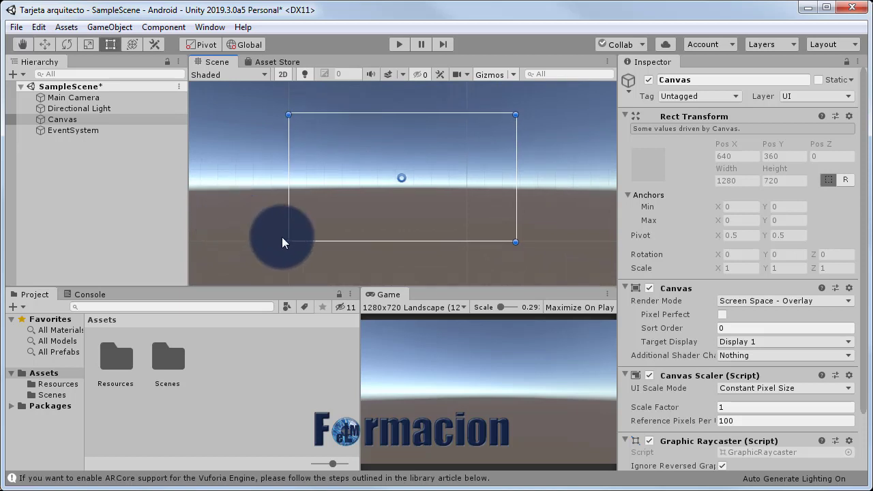
Set the Canvas Scaler to Scale With Screen Size, reference width 1280, Match 0.5.
click(754, 386)
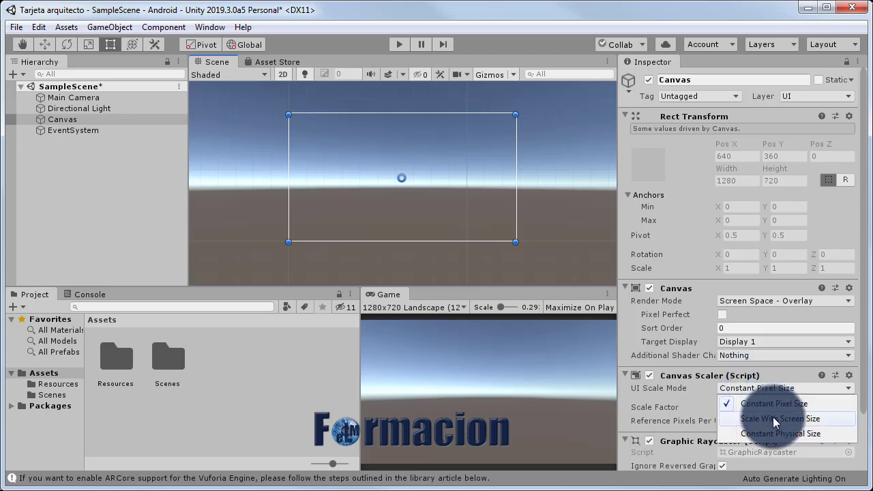
click(773, 417)
click(752, 412)
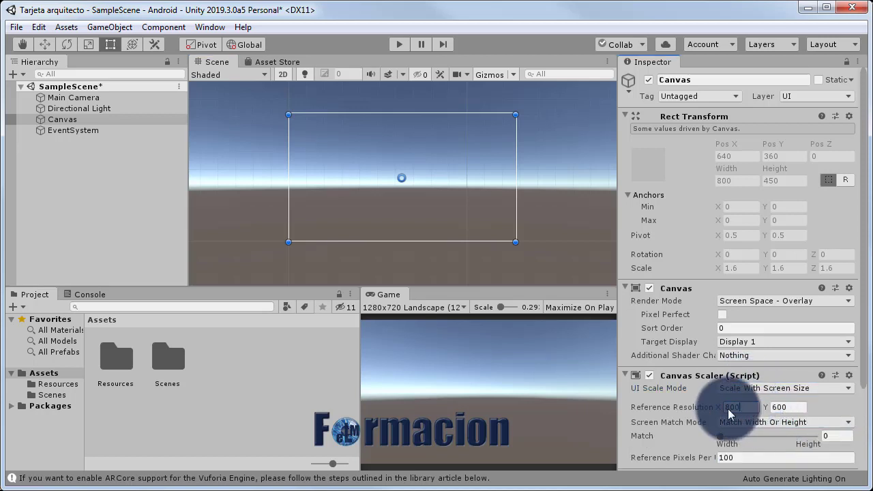
text(1280)
key(Tab)
text(72)
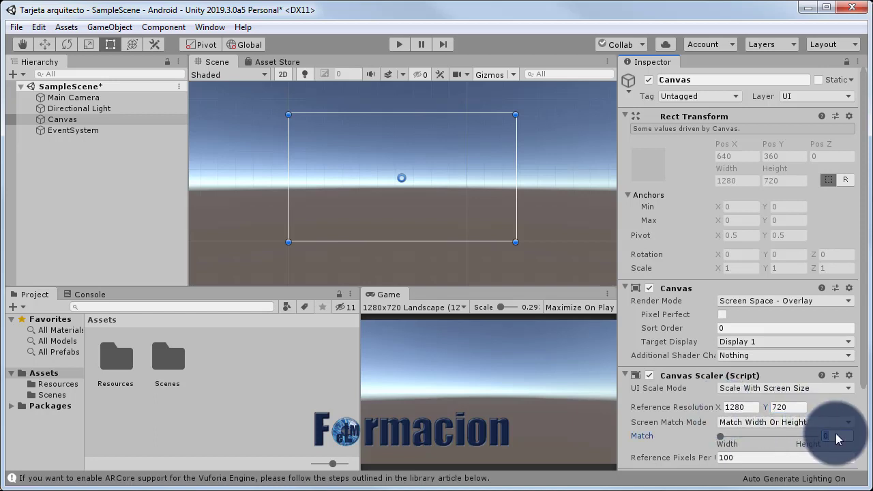
text(0.5)
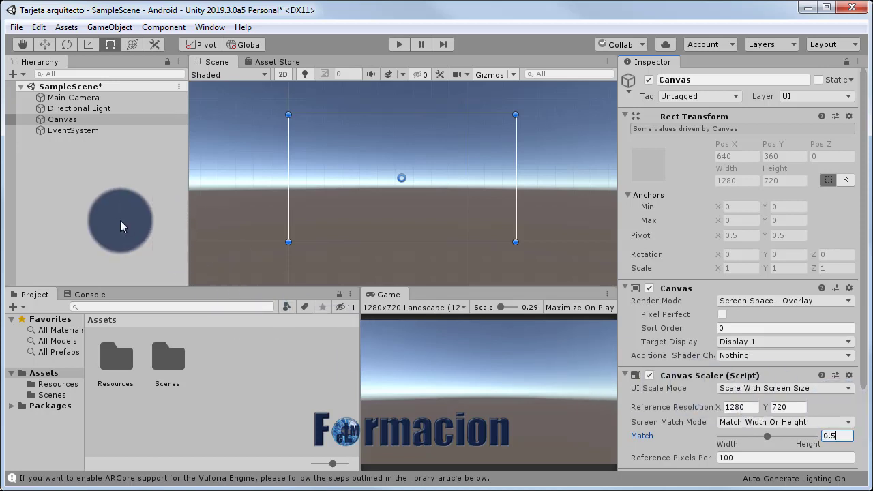
Add a UI Panel inside the Canvas and rename it Fondo.
right_click(80, 208)
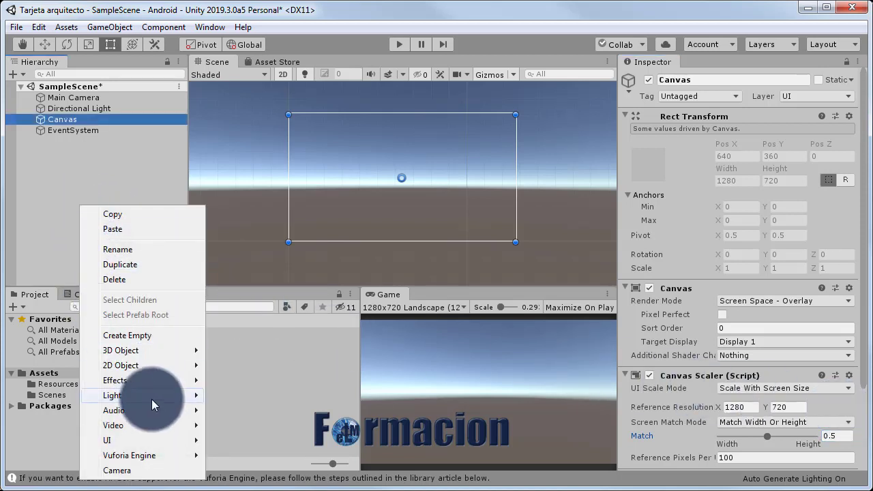
mouse_move(166, 439)
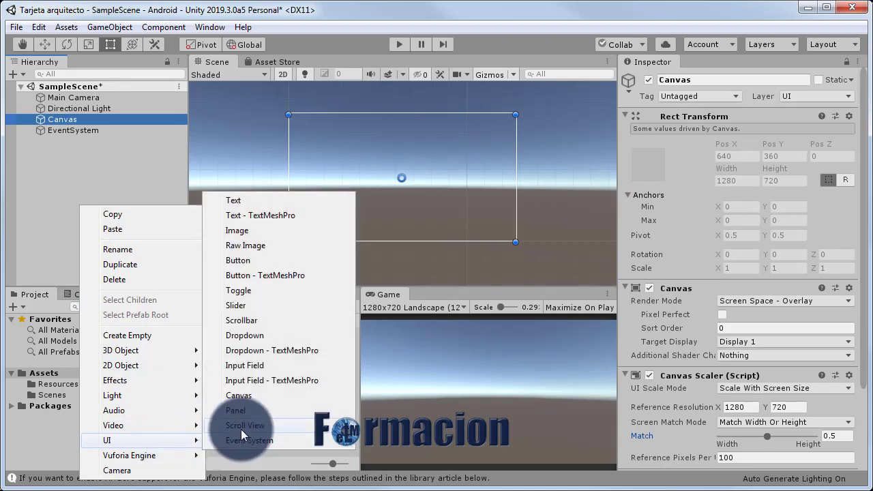
click(253, 414)
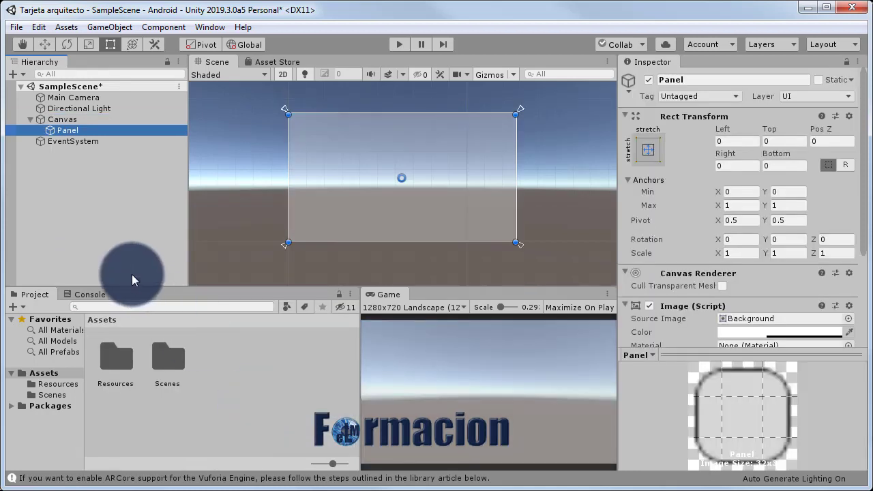
click(76, 129)
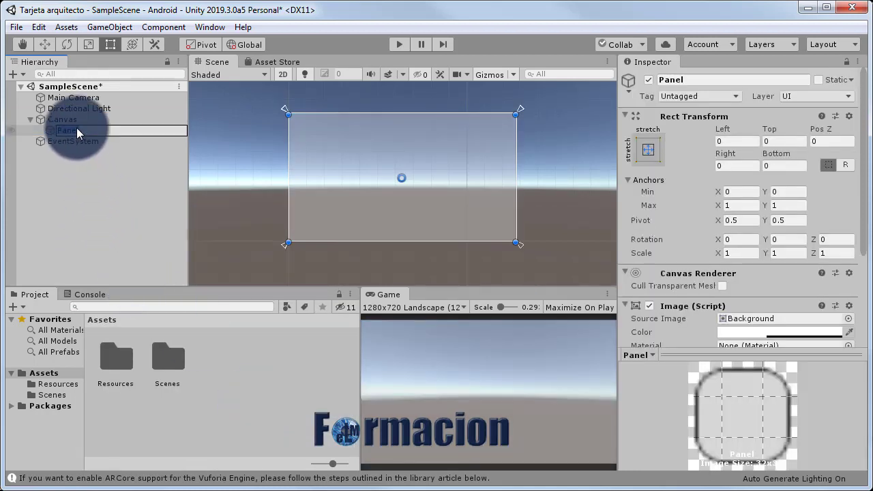
text(Fondo)
key(Return)
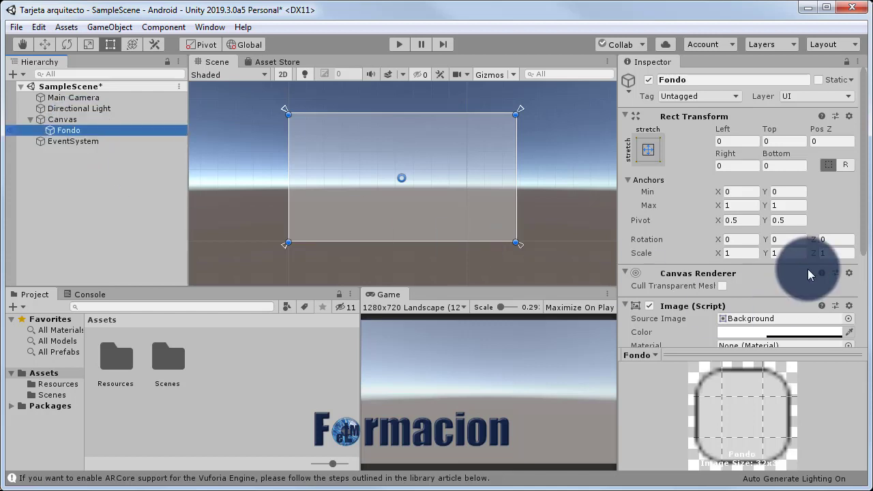
Make Fondo's image colour fully opaque and set its Source Image to None.
scroll(808, 269, down, 3)
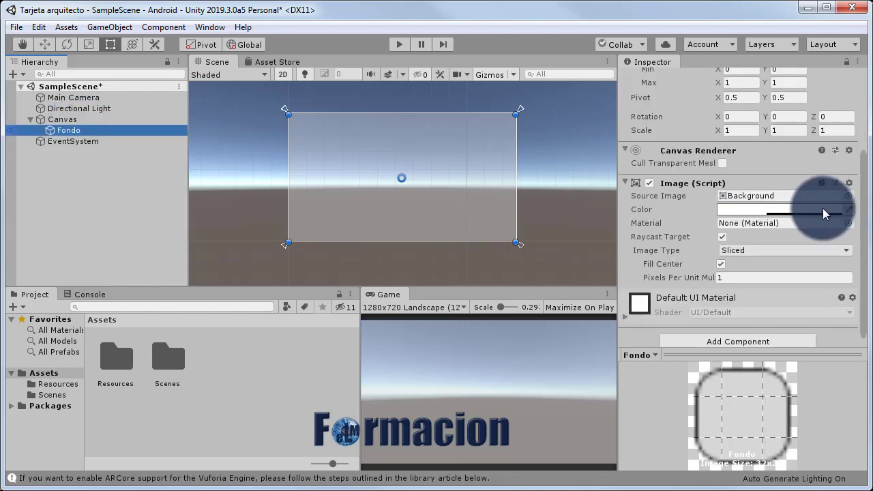
click(822, 208)
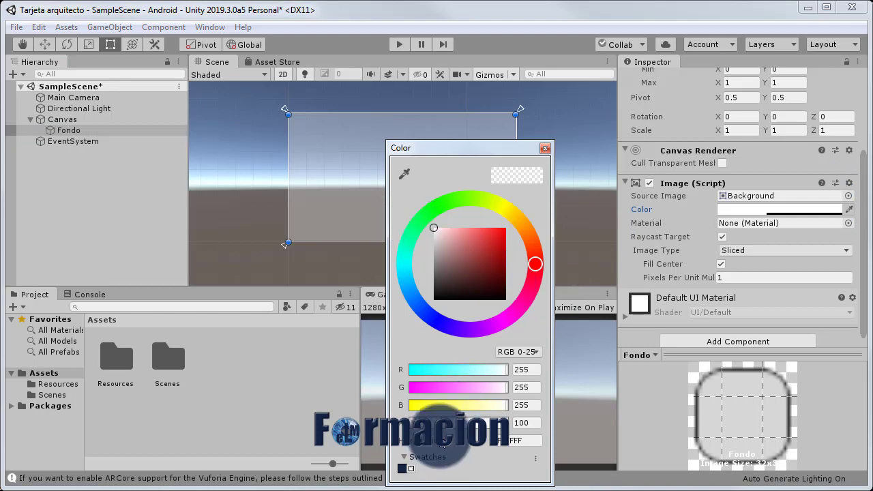
drag(465, 429, 523, 419)
click(545, 148)
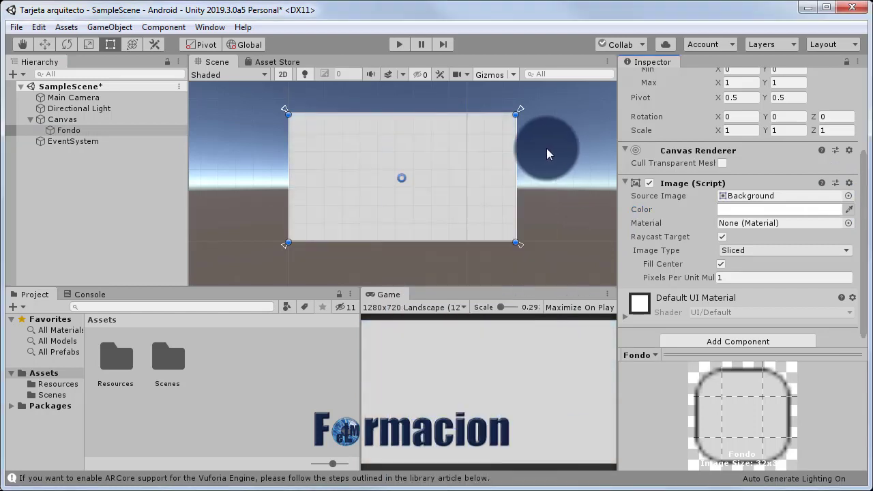
click(751, 196)
click(849, 196)
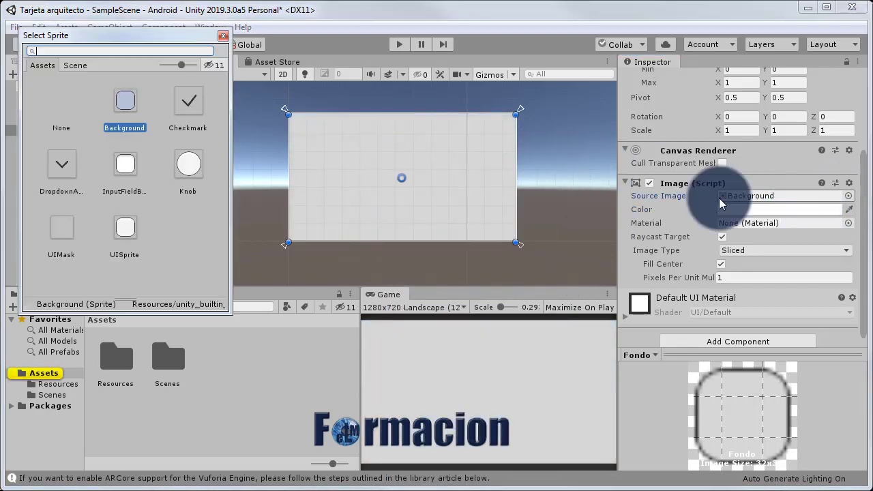
click(66, 114)
click(472, 254)
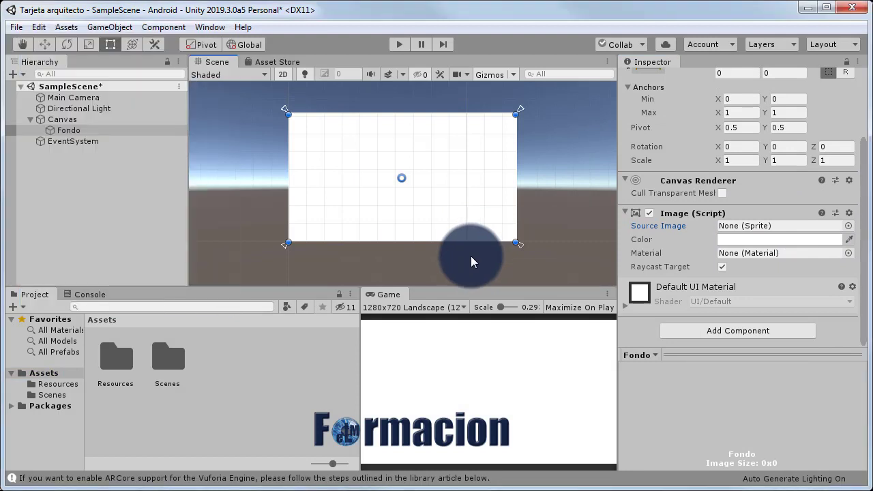
Create a folder named Imagenes in Assets.
right_click(222, 367)
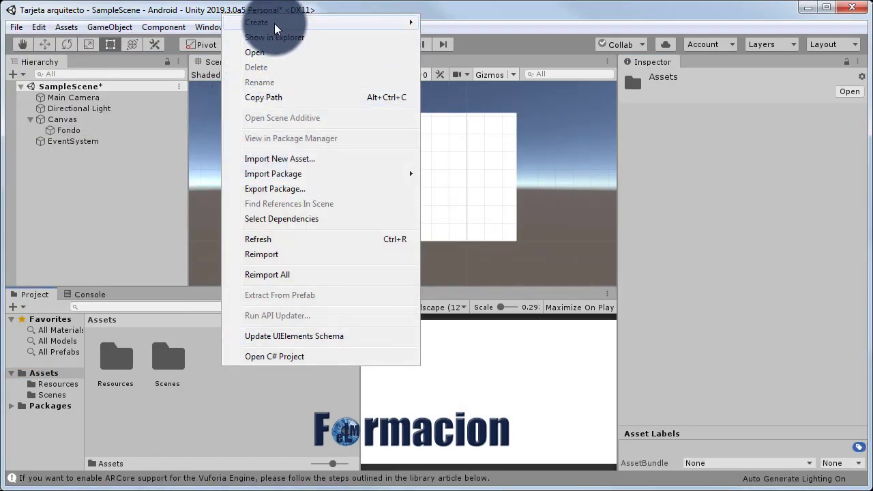
mouse_move(275, 23)
click(454, 23)
text(Imagen)
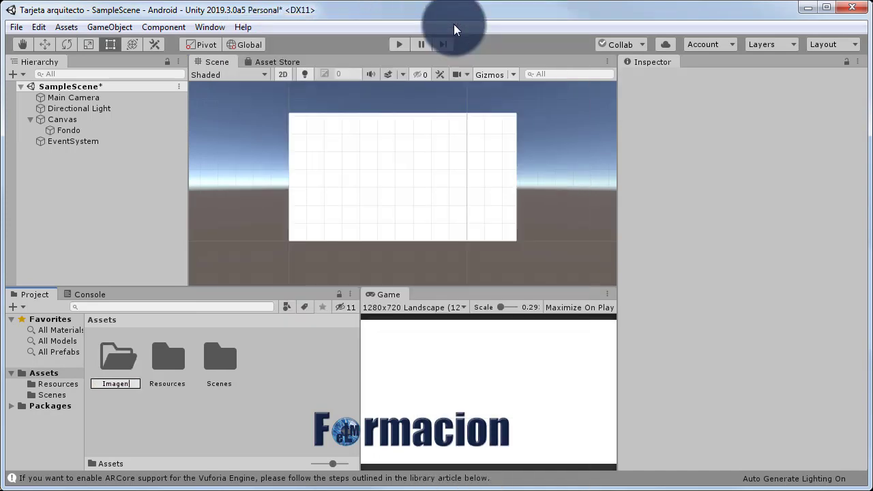
text(es)
Create a Modelos 3D folder in Assets containing a Casa subfolder.
right_click(247, 364)
mouse_move(293, 20)
click(497, 25)
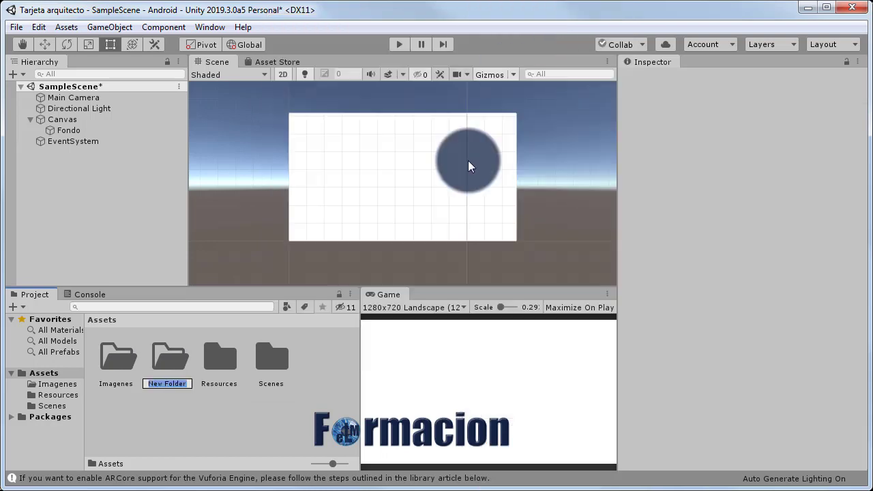
text(Modelos 3D)
key(Return)
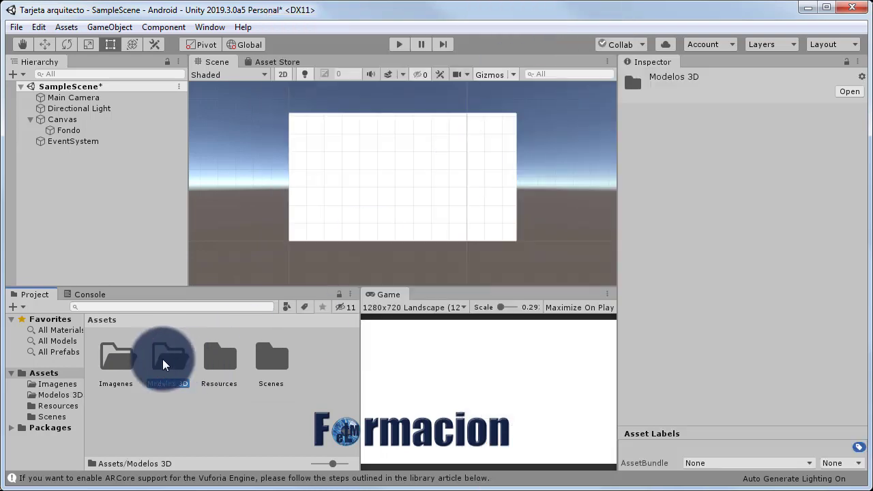
double_click(166, 355)
right_click(164, 361)
mouse_move(355, 15)
click(389, 25)
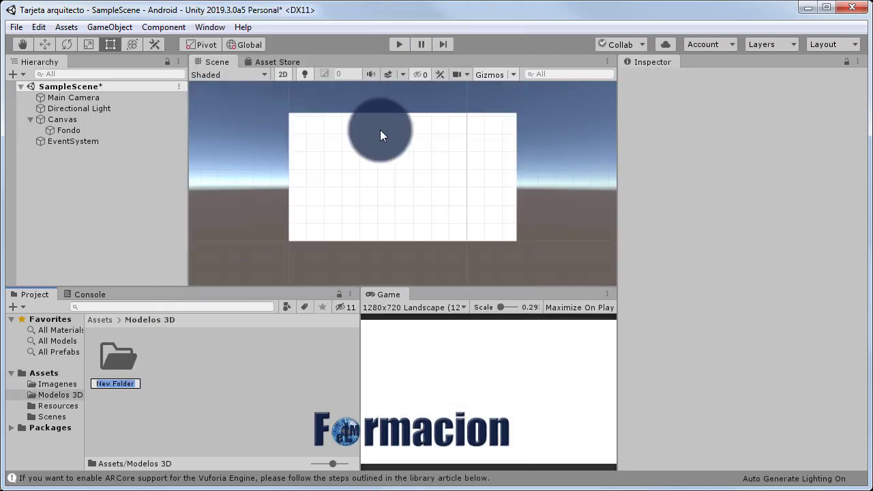
text(Casa)
key(Return)
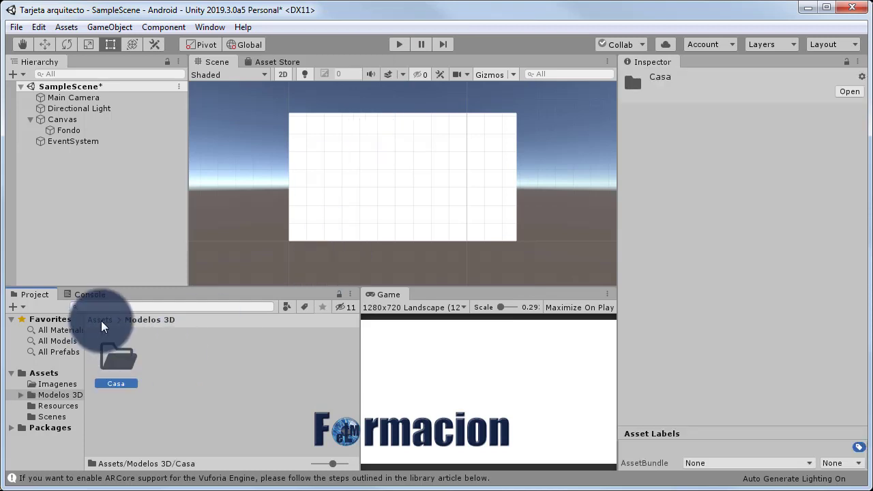
Add an Animaciones folder in Assets, then open the Imagenes folder.
click(100, 320)
right_click(240, 414)
mouse_move(264, 70)
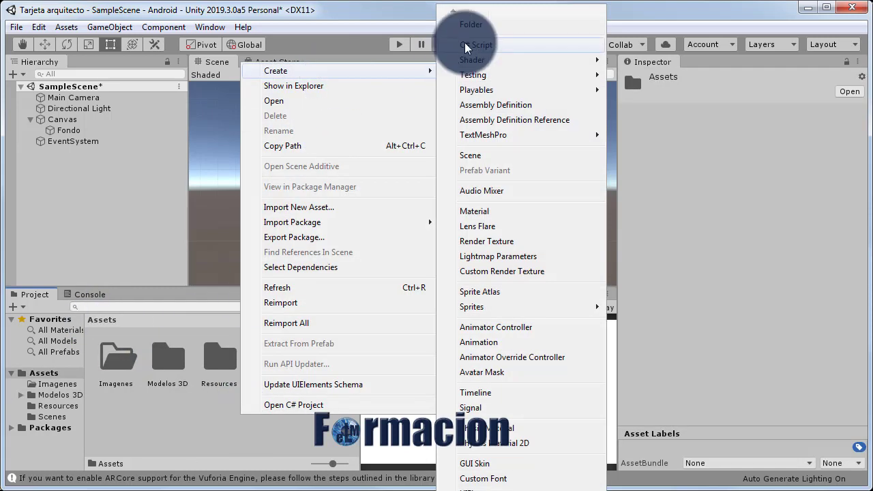
click(451, 15)
text(Animaciones)
key(Return)
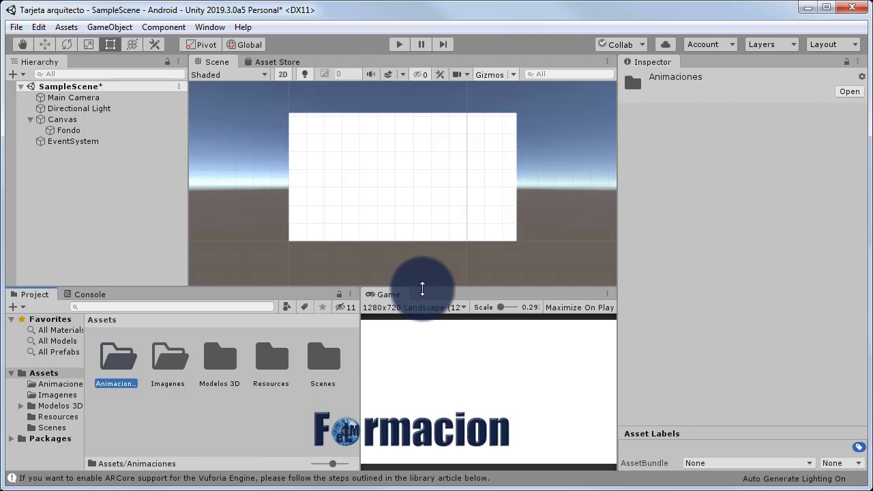
key(Right)
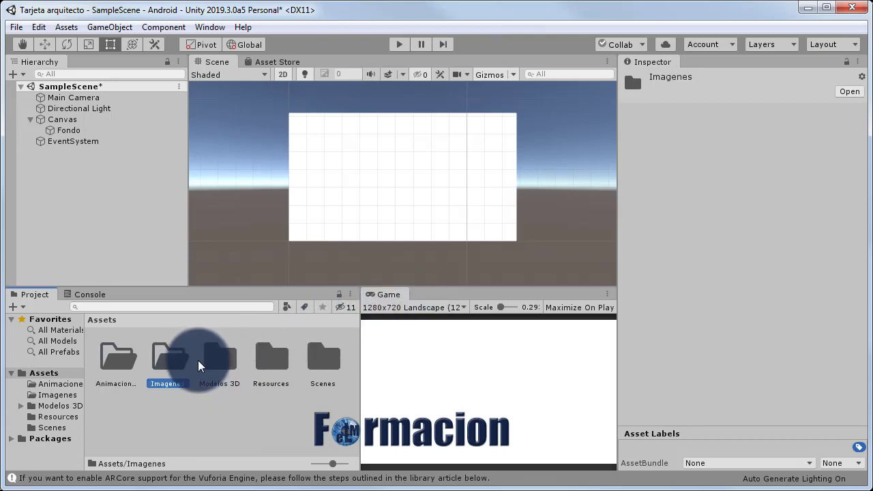
double_click(184, 365)
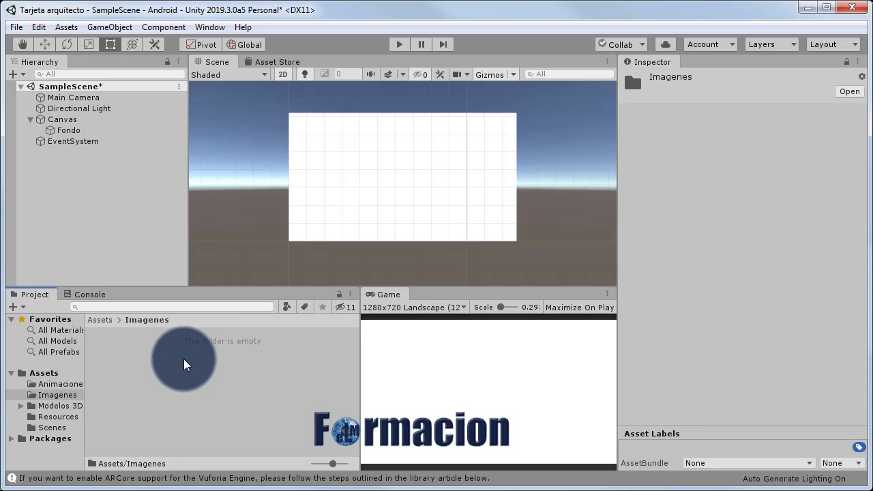
Import the Ojo Logo, Plano and Presentacion images into the Imagenes folder.
right_click(184, 365)
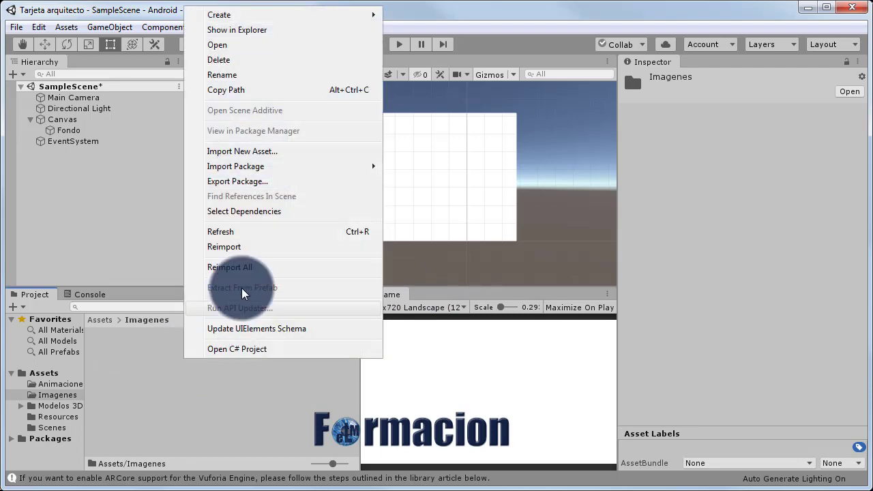
click(274, 151)
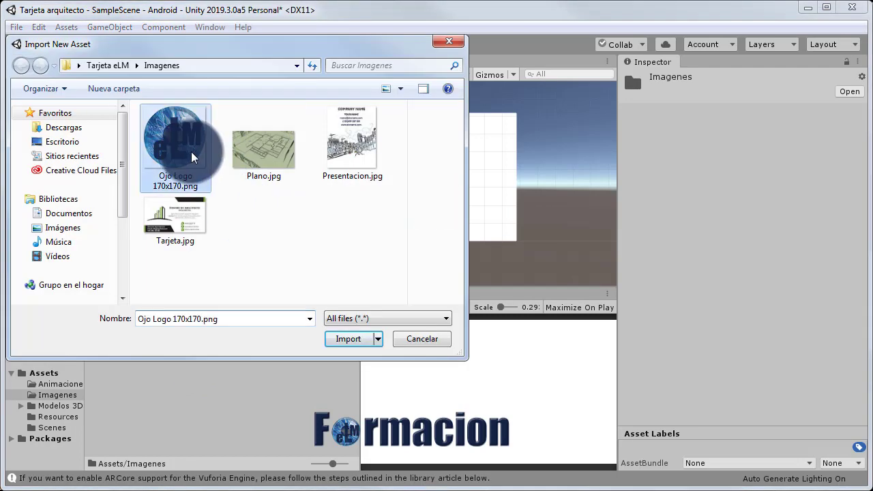
shift+click(353, 143)
click(348, 339)
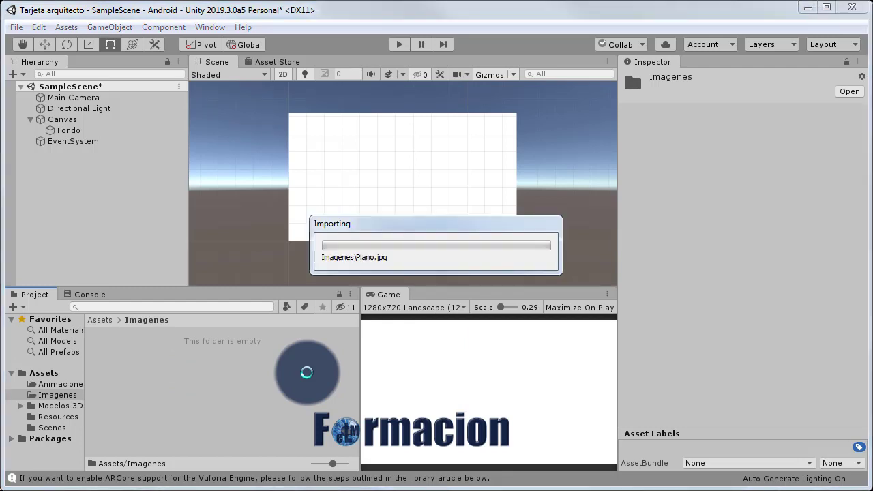
click(101, 320)
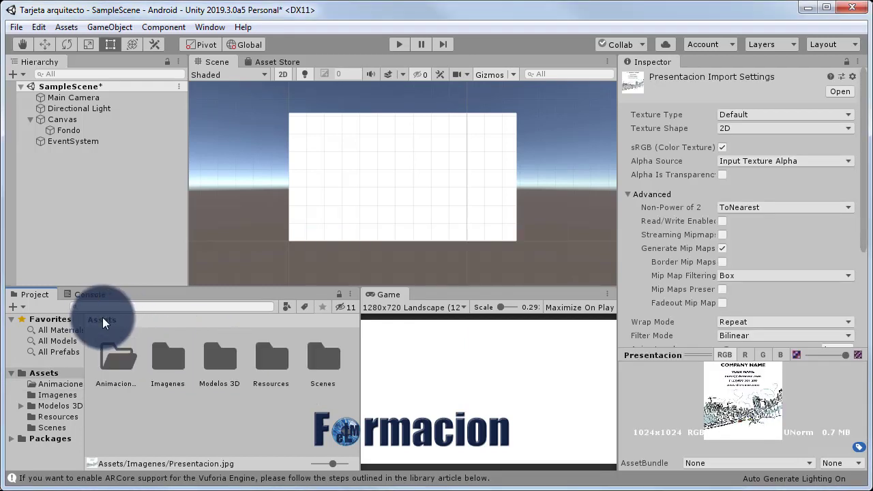
Drag the casa model files from Windows Explorer into the Modelos 3D/Casa folder.
double_click(208, 357)
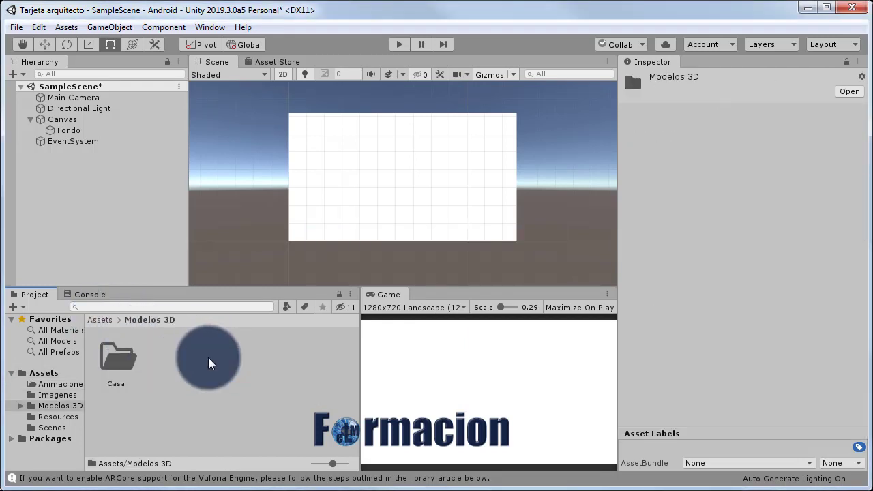
double_click(121, 358)
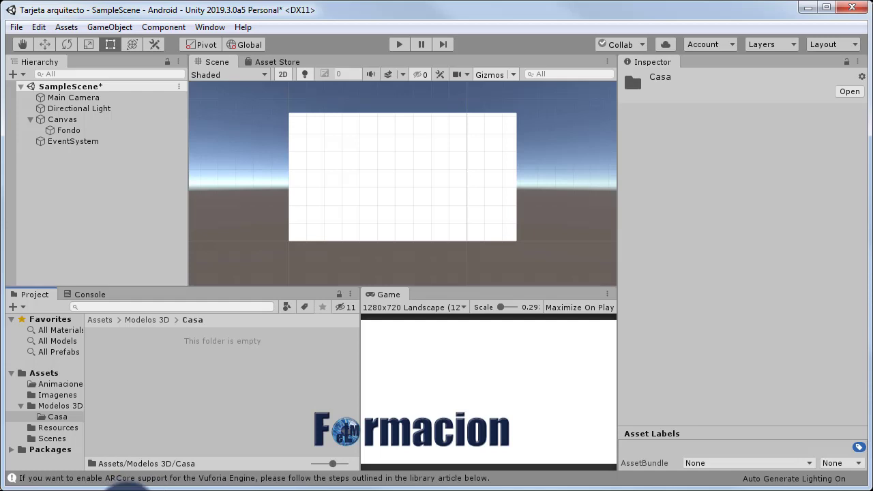
click(120, 489)
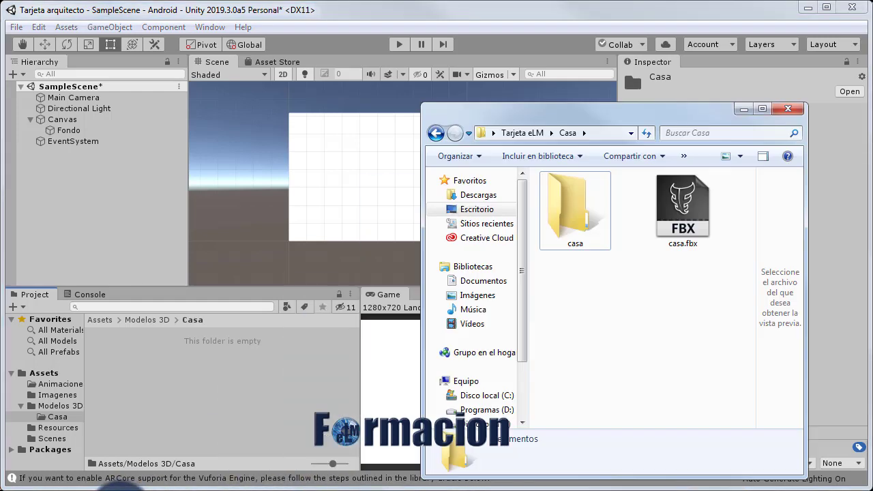
click(571, 218)
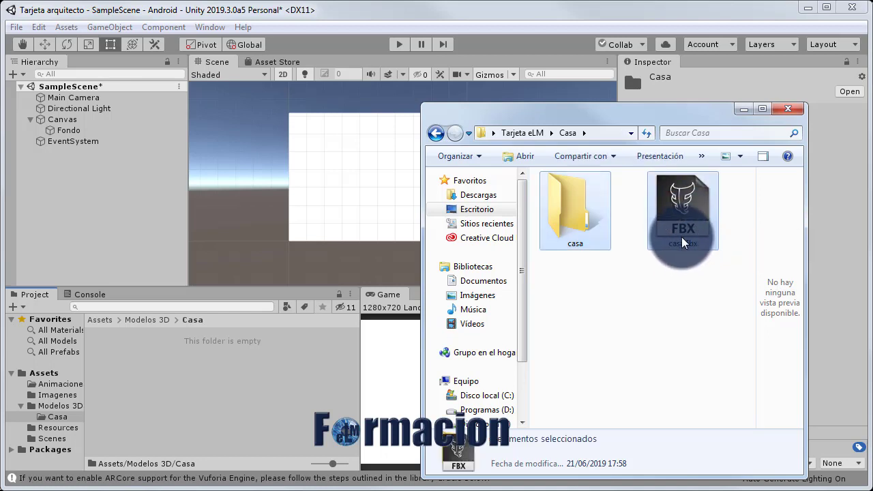
drag(688, 259, 261, 361)
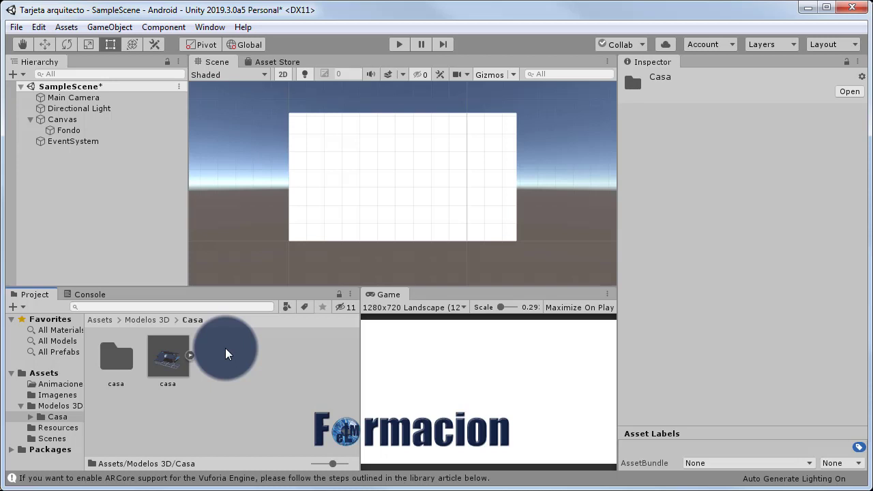
click(102, 320)
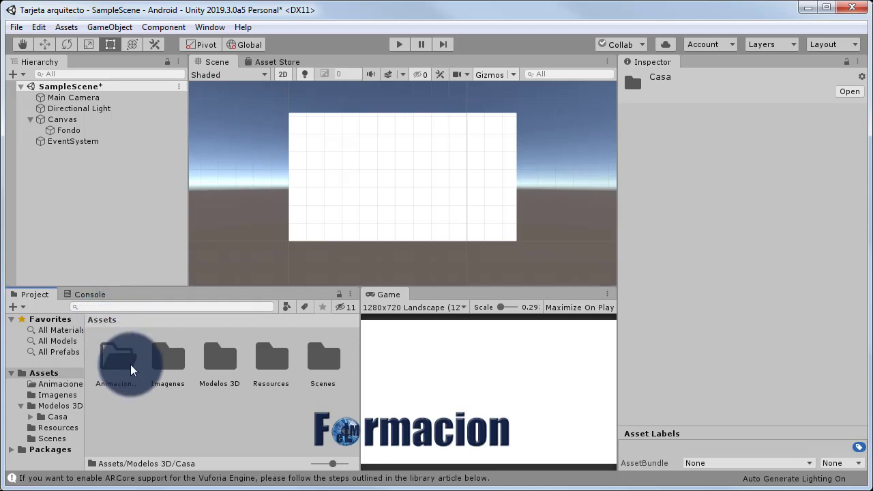
Set the Ojo Logo image's Texture Type to Sprite (2D and UI) and apply it.
double_click(170, 361)
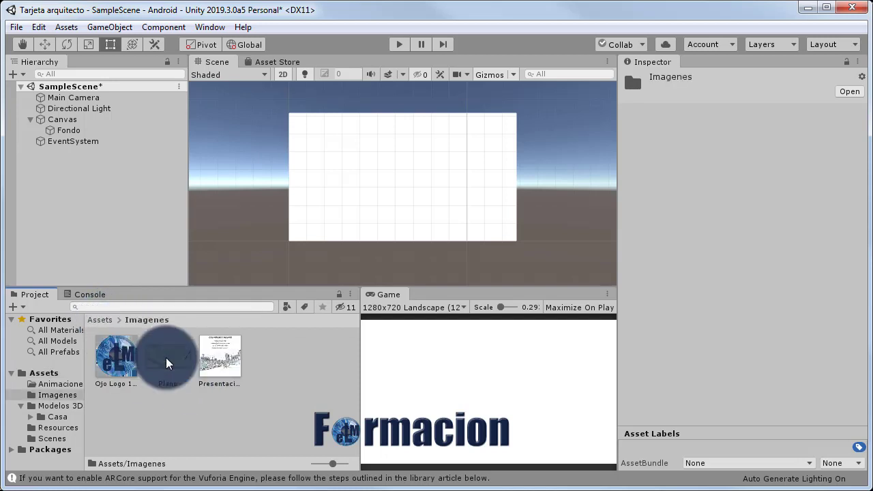
click(121, 363)
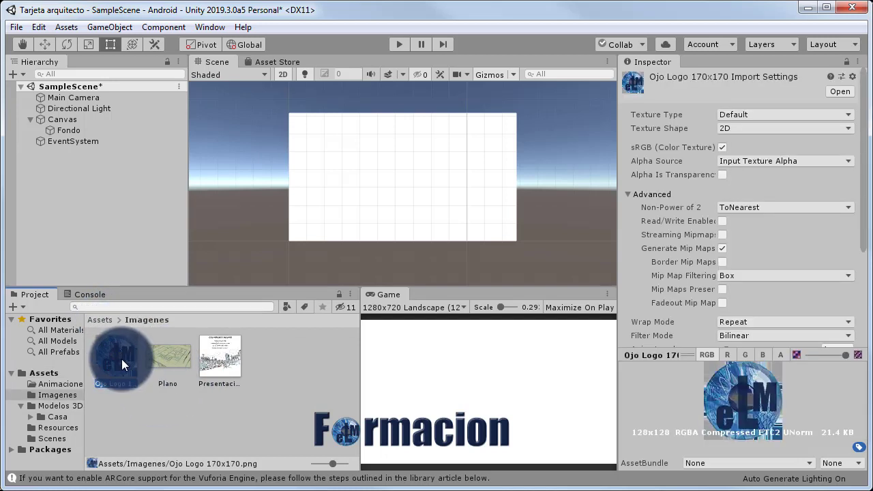
click(822, 116)
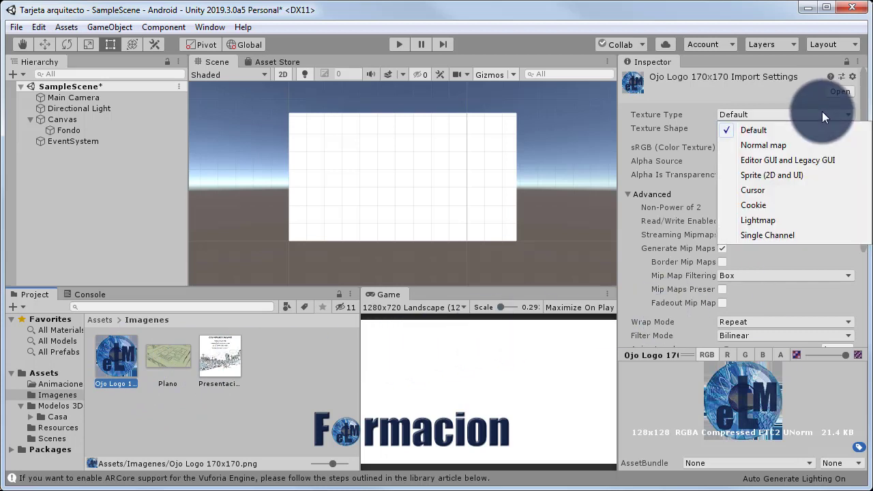
click(809, 176)
scroll(801, 213, down, 4)
scroll(817, 281, down, 2)
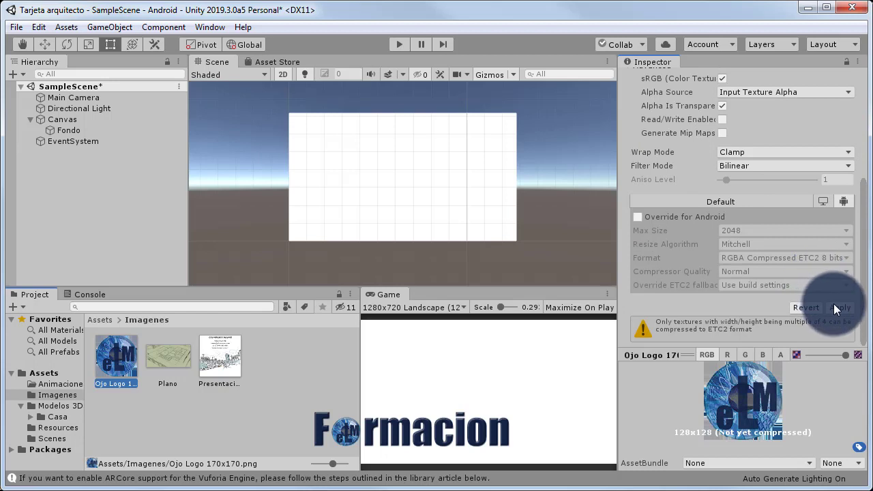
click(836, 308)
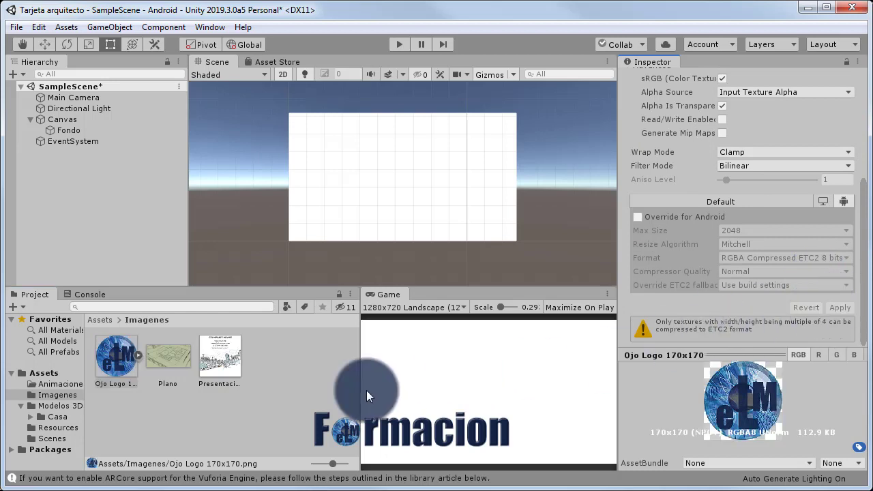
Set both Plano and Presentacion to Sprite (2D and UI) textures and apply.
click(165, 359)
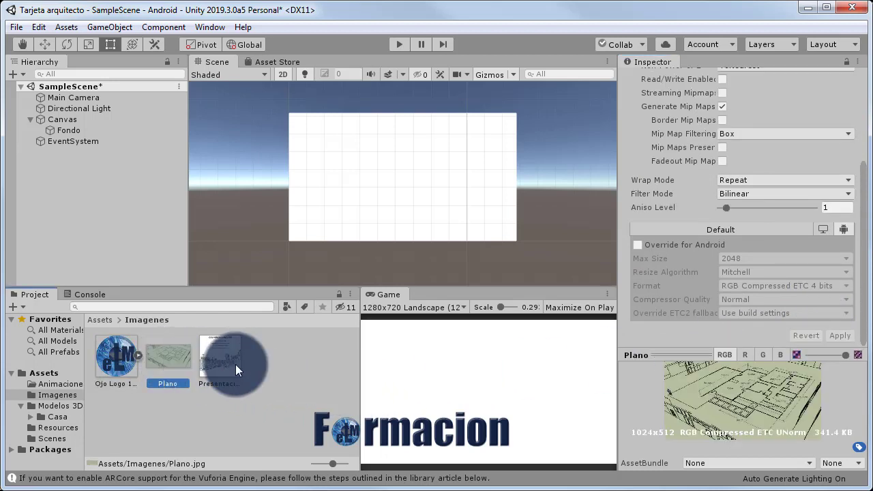
ctrl+click(231, 358)
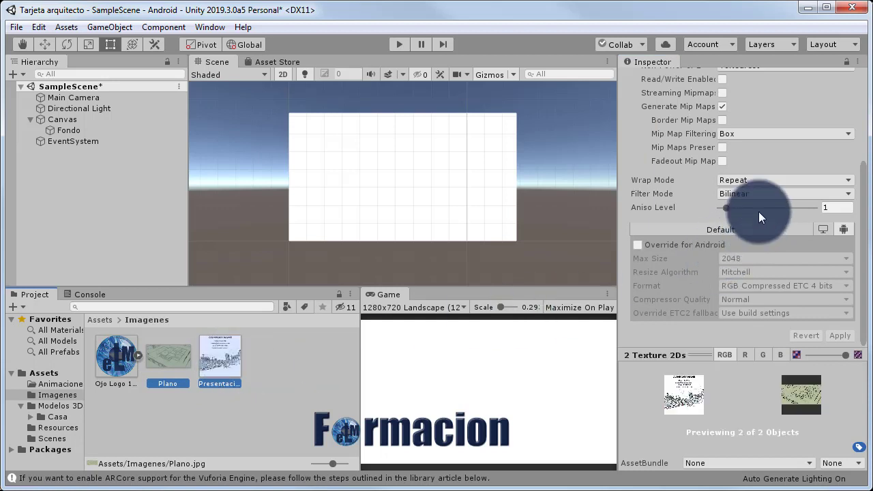
scroll(759, 211, up, 5)
click(787, 113)
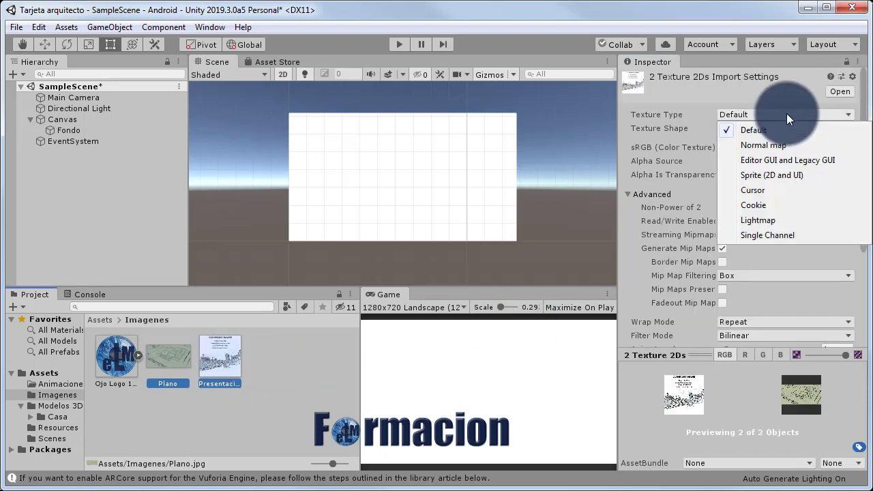
click(792, 174)
scroll(796, 219, down, 5)
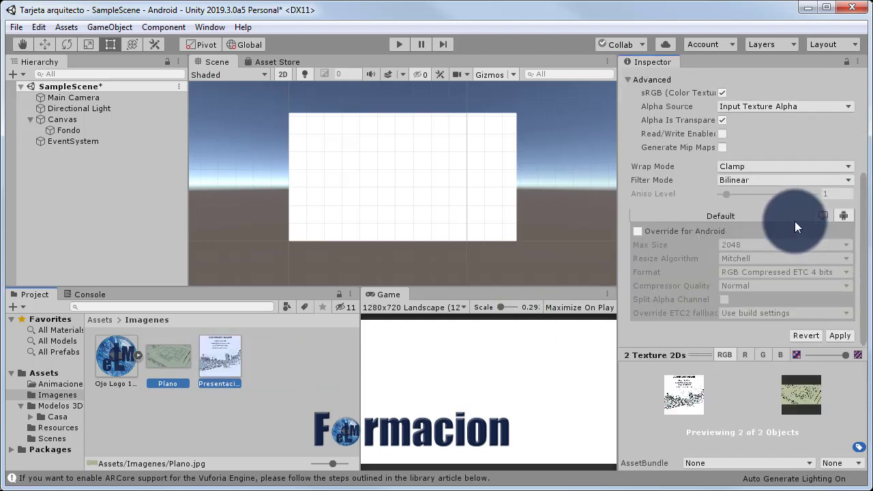
click(836, 335)
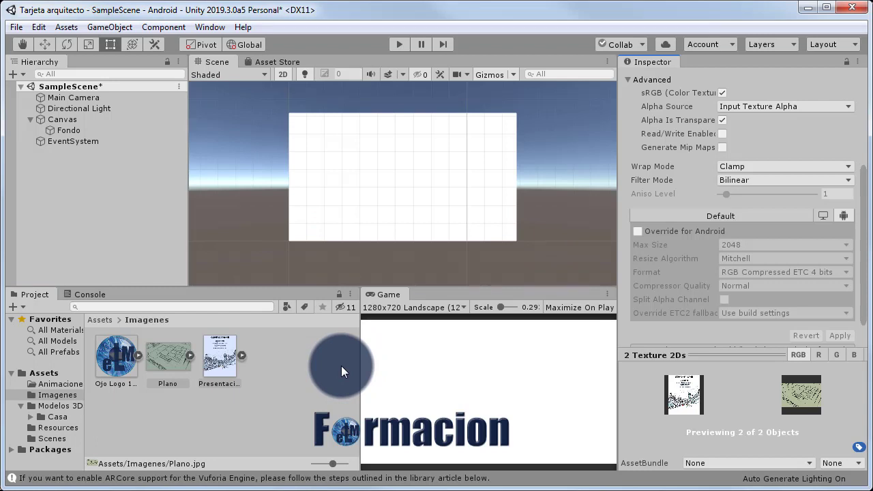
Add a UI Image under the Canvas showing the Ojo Logo sprite, named Logo eLM.
right_click(91, 210)
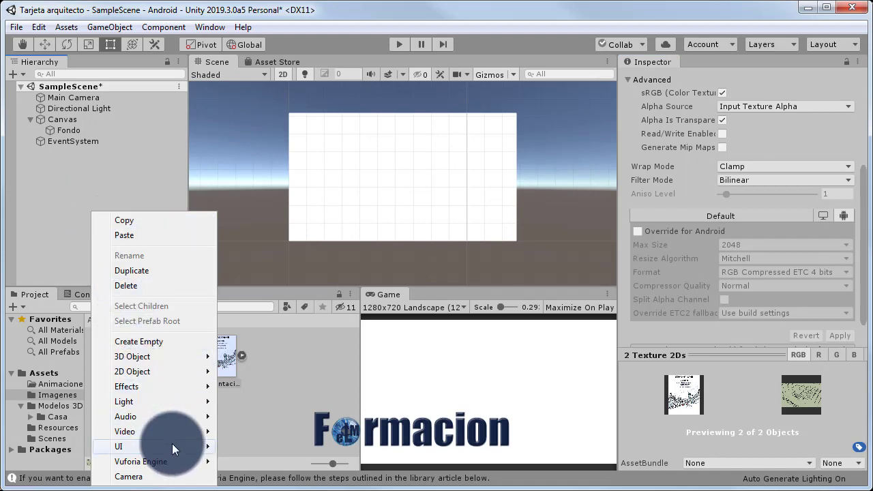
mouse_move(172, 443)
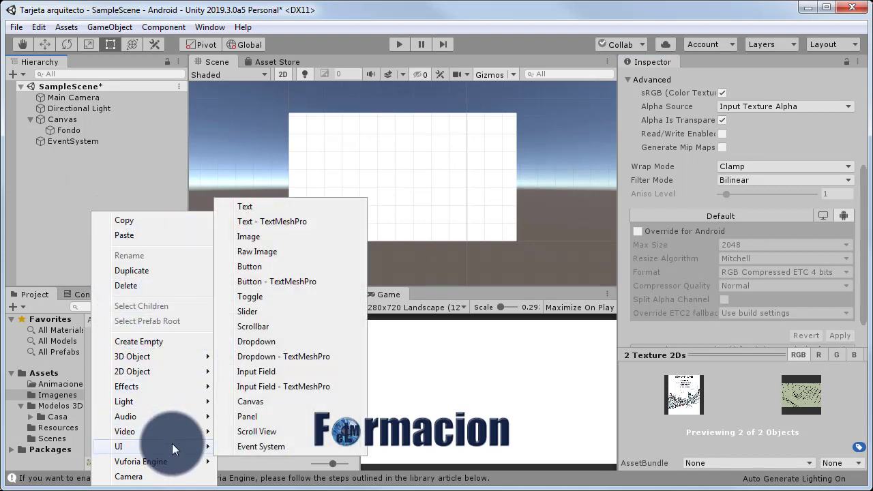
click(265, 241)
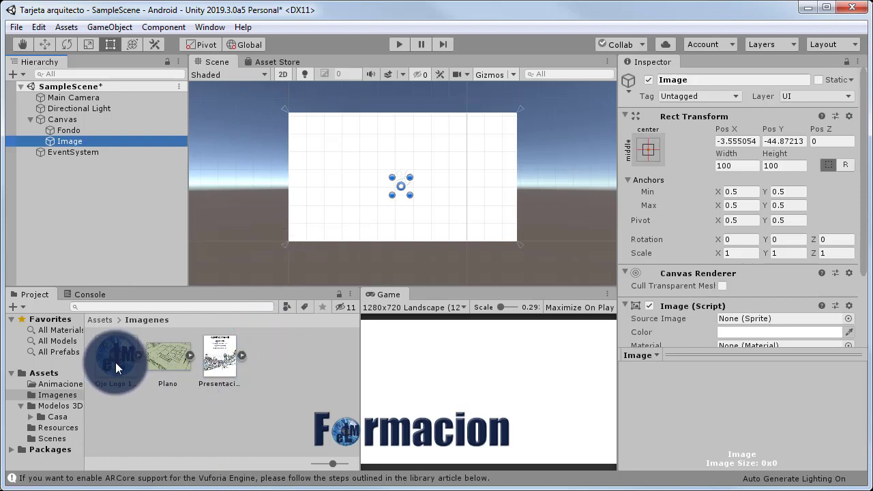
mouse_move(115, 364)
mouse_down()
mouse_move(680, 340)
mouse_move(741, 320)
mouse_up()
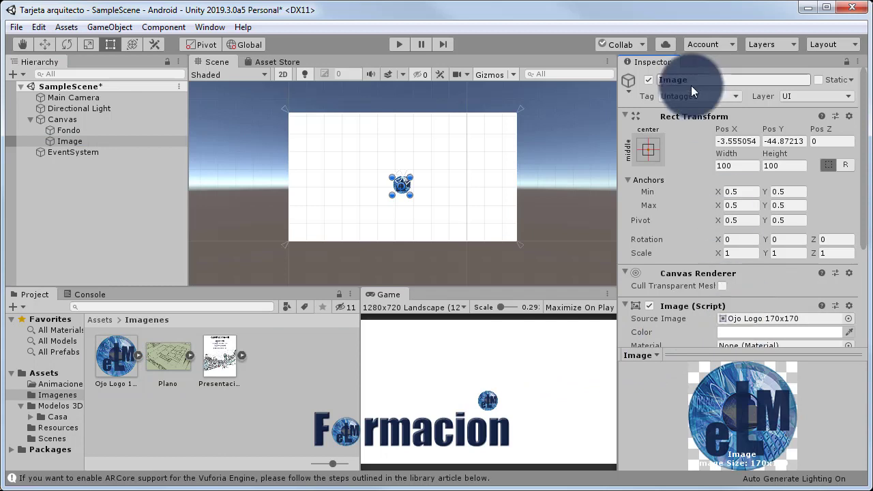
text(Logo eLM)
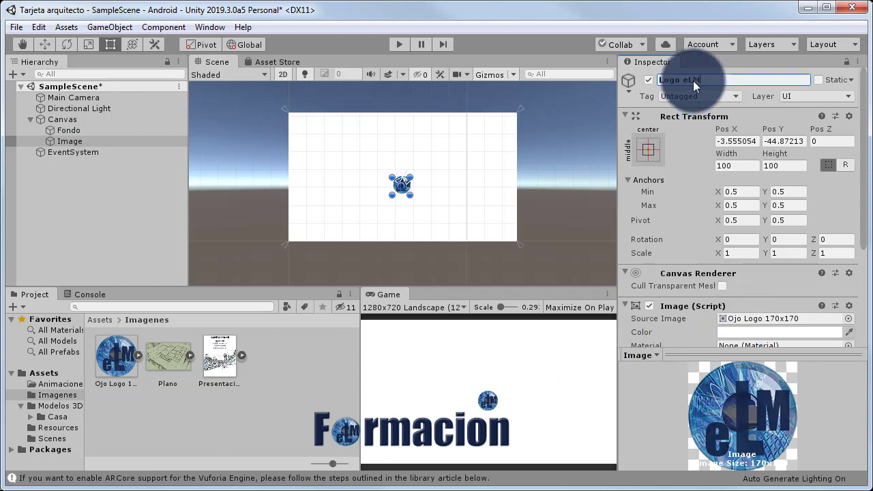
key(Return)
Move the Logo eLM image up and right on the canvas in the Scene view.
drag(408, 183, 408, 191)
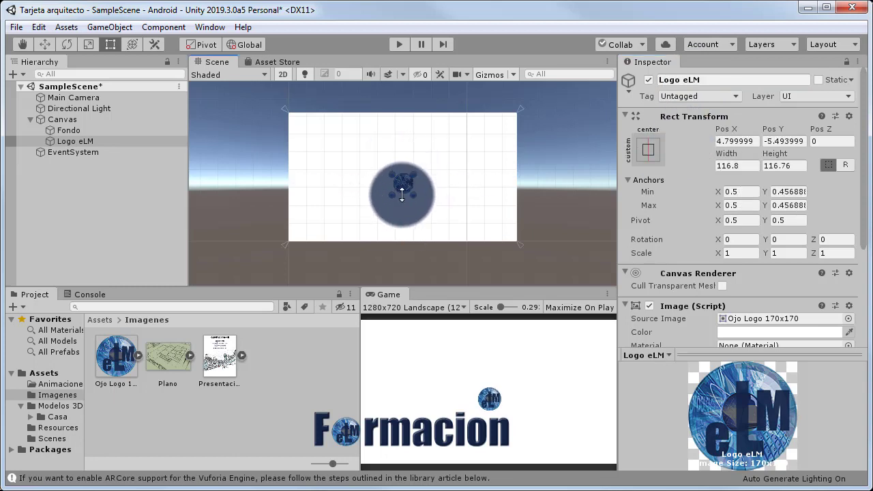
scroll(408, 190, up, 3)
mouse_move(408, 190)
mouse_down()
mouse_move(477, 153)
mouse_move(589, 135)
mouse_up()
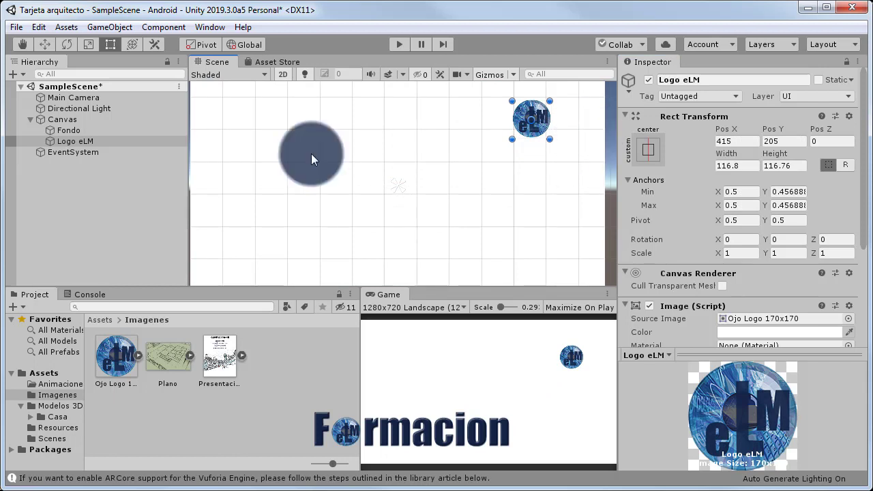
click(22, 44)
drag(363, 171, 342, 237)
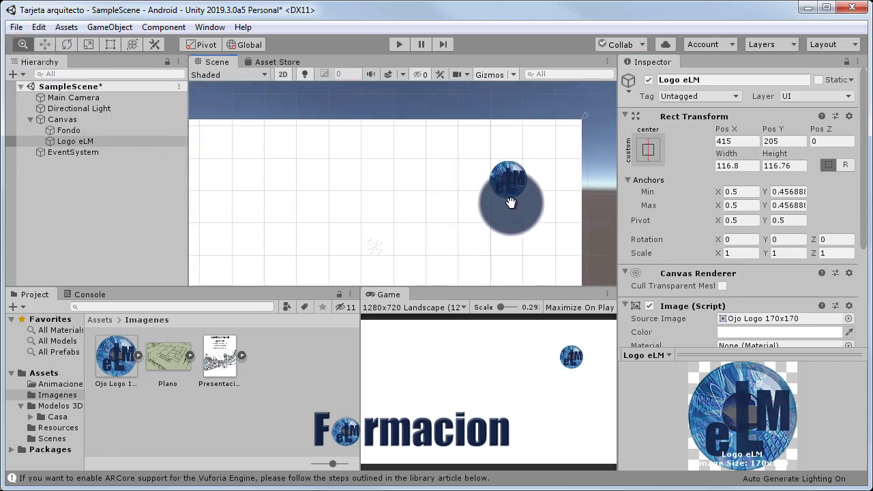
Anchor the Logo eLM image to the top-right corner with Anchor Presets.
click(647, 150)
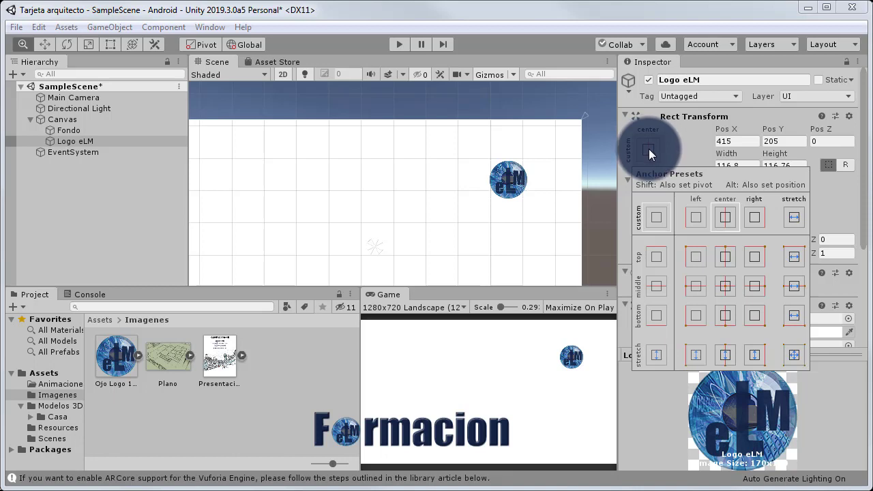
click(753, 257)
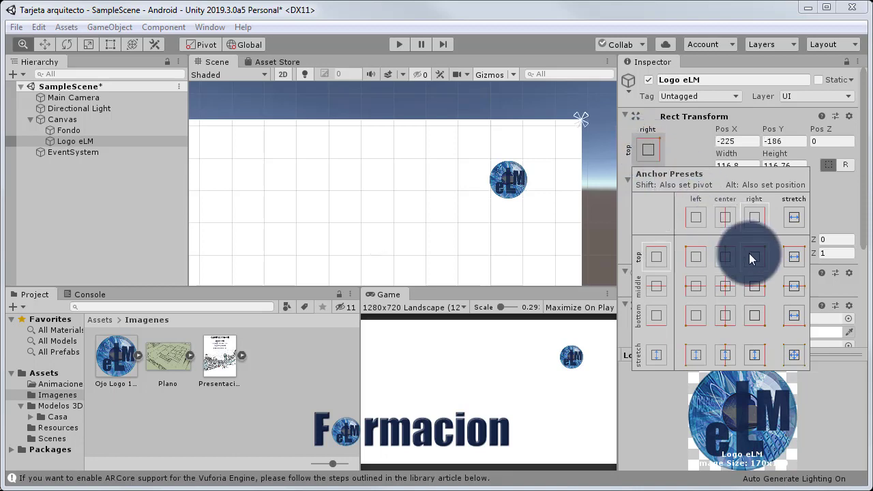
click(500, 189)
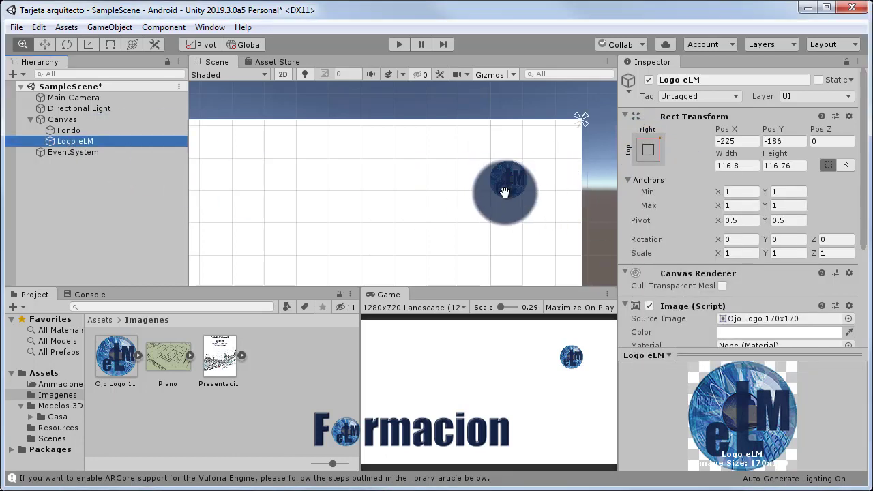
Drag the logo with the Move tool close to the canvas's top-right corner.
click(505, 193)
key(w)
click(542, 176)
click(525, 184)
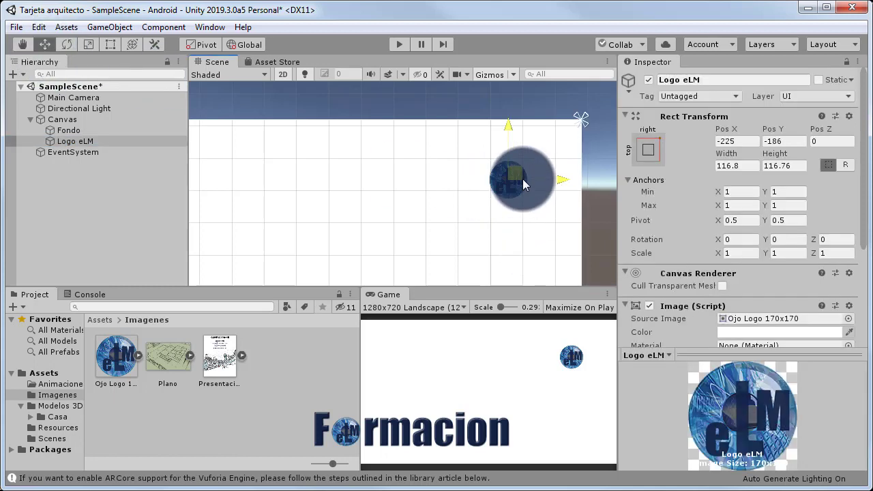
drag(525, 184, 556, 162)
scroll(426, 136, down, 3)
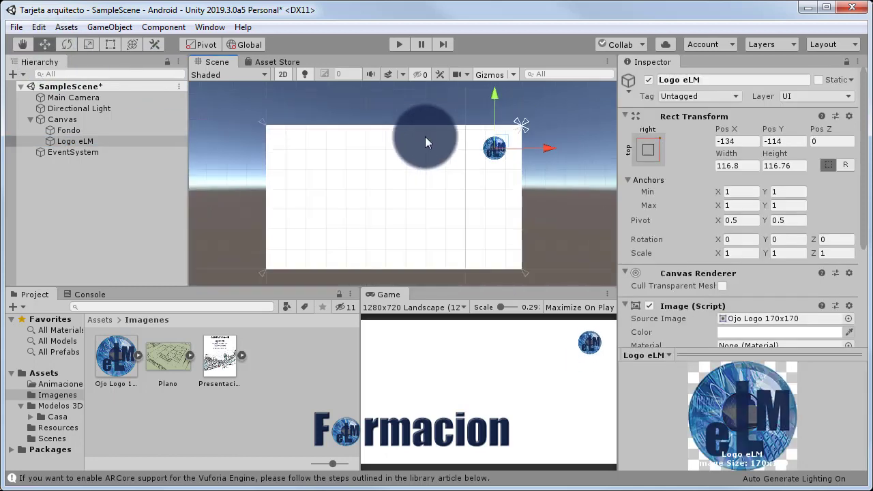
click(422, 116)
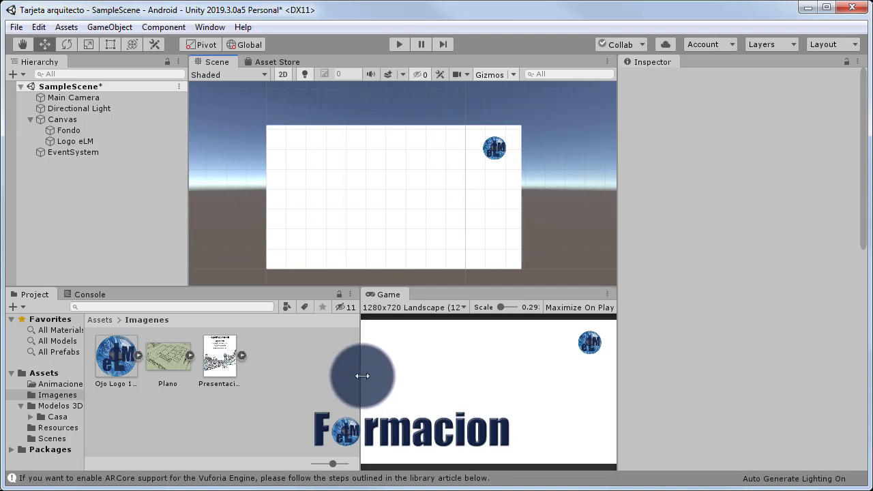
Switch the Game view to Free Aspect and back to 1280x720 Landscape, then open the Hierarchy create menu.
mouse_move(361, 376)
mouse_down()
mouse_move(452, 386)
mouse_move(393, 385)
mouse_up()
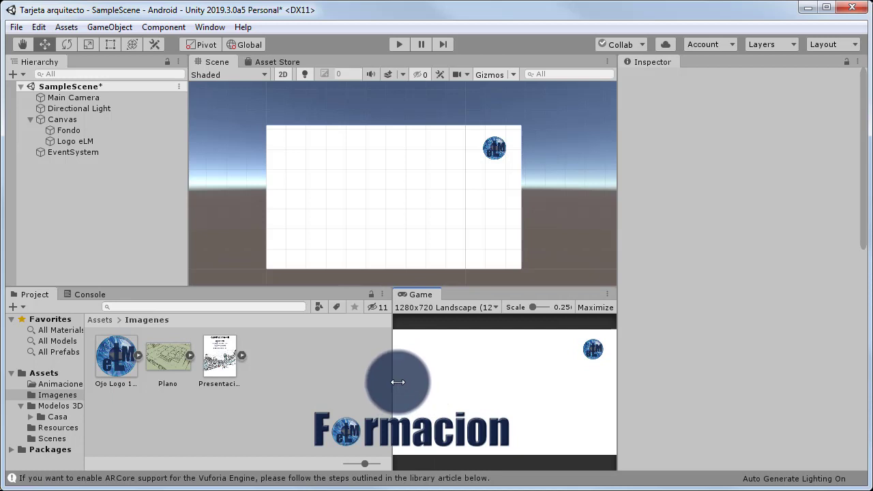
click(491, 305)
click(460, 68)
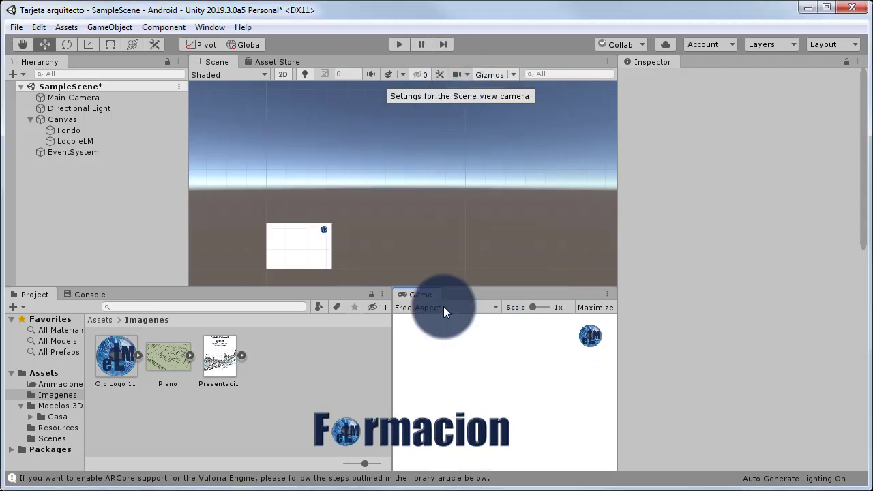
mouse_move(393, 380)
mouse_down()
mouse_move(286, 380)
mouse_move(453, 384)
mouse_move(366, 382)
mouse_up()
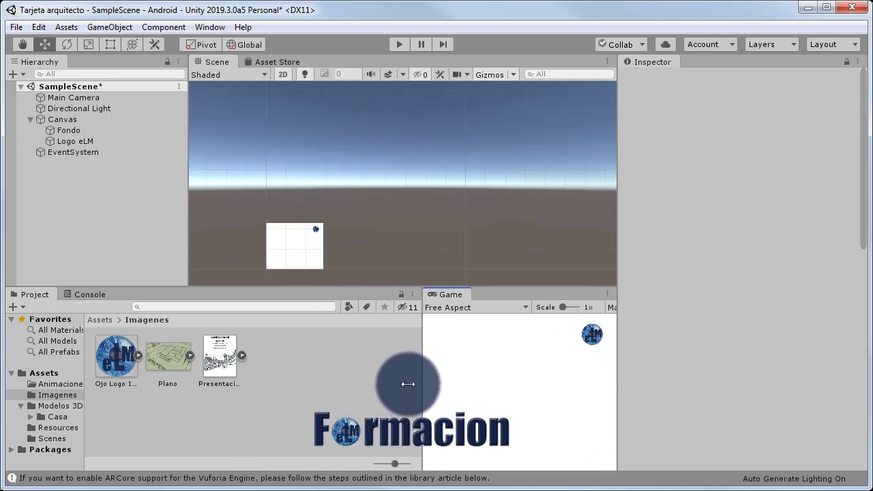
click(469, 307)
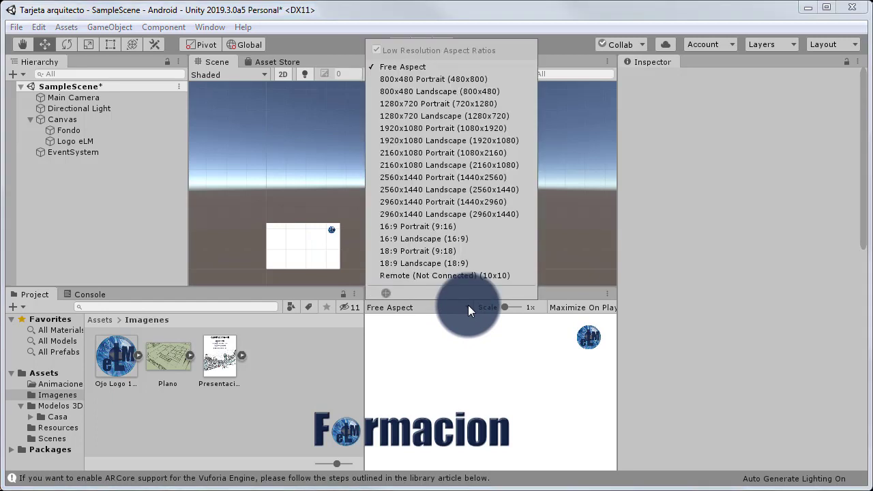
click(448, 115)
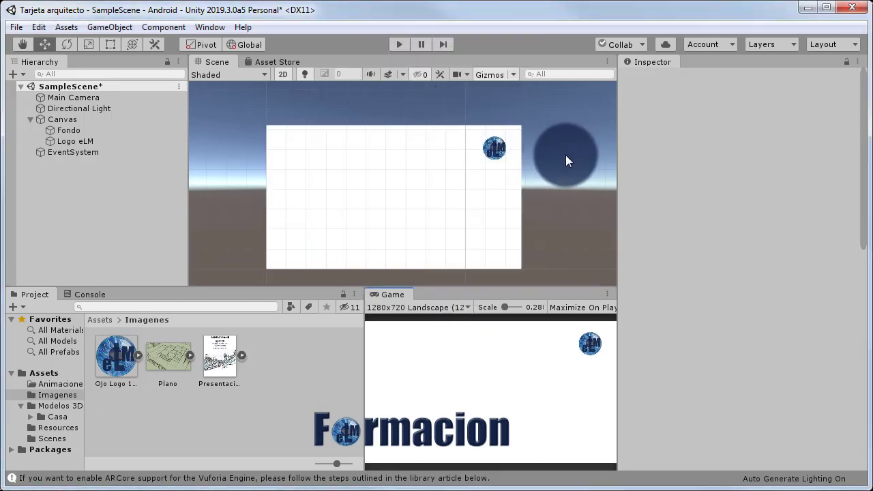
right_click(46, 194)
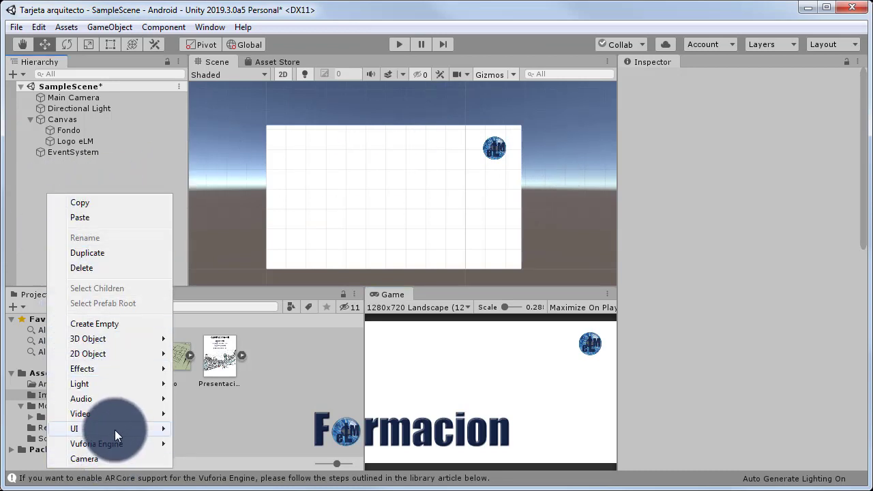
Create a UI Image named Presentacion that uses the Presentacion sprite.
mouse_move(114, 430)
click(221, 220)
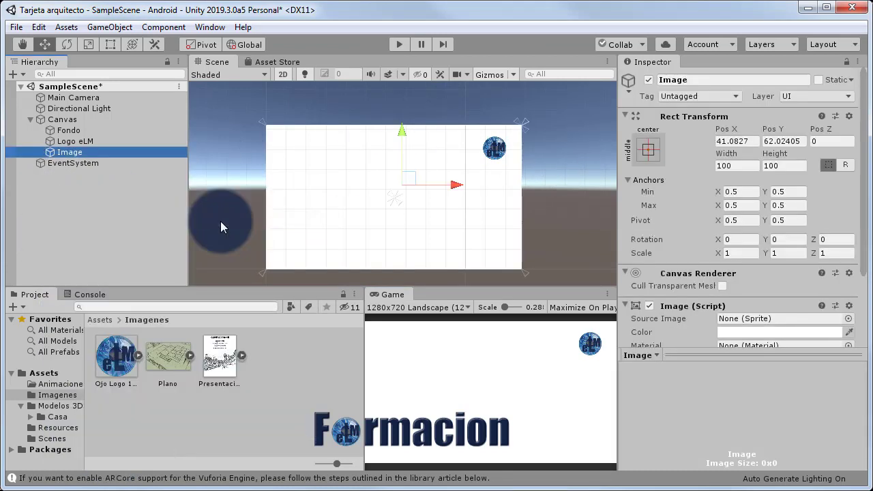
click(689, 80)
text(Presentacion)
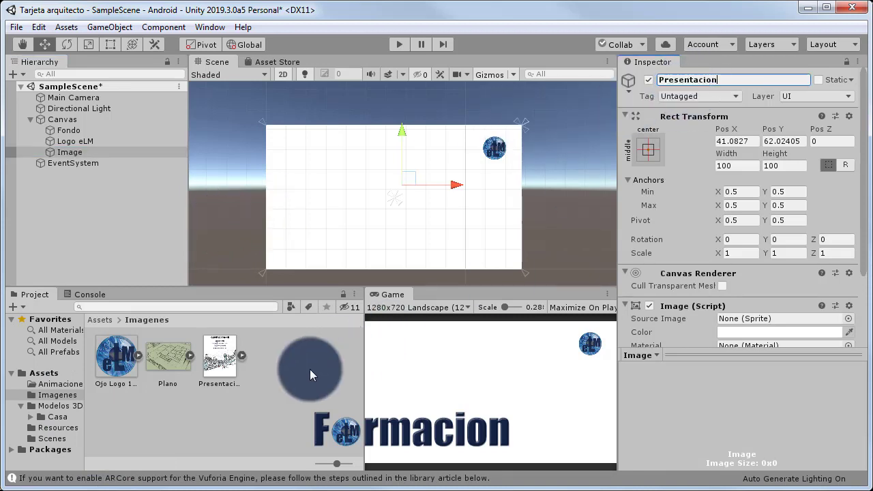
drag(220, 357, 739, 320)
Resize the Presentacion image to 601.4 with the Rect Tool and place it near the canvas centre.
key(t)
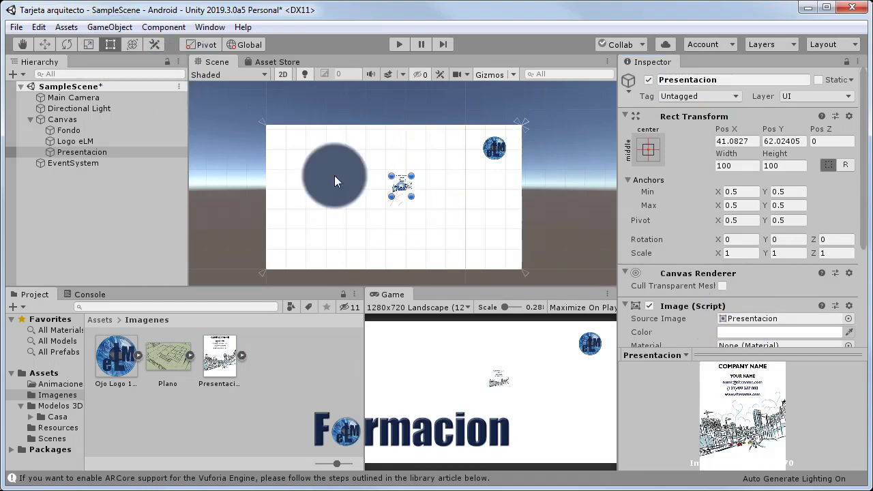
mouse_move(414, 198)
shift+mouse_down()
mouse_move(468, 243)
mouse_move(435, 200)
shift+mouse_up()
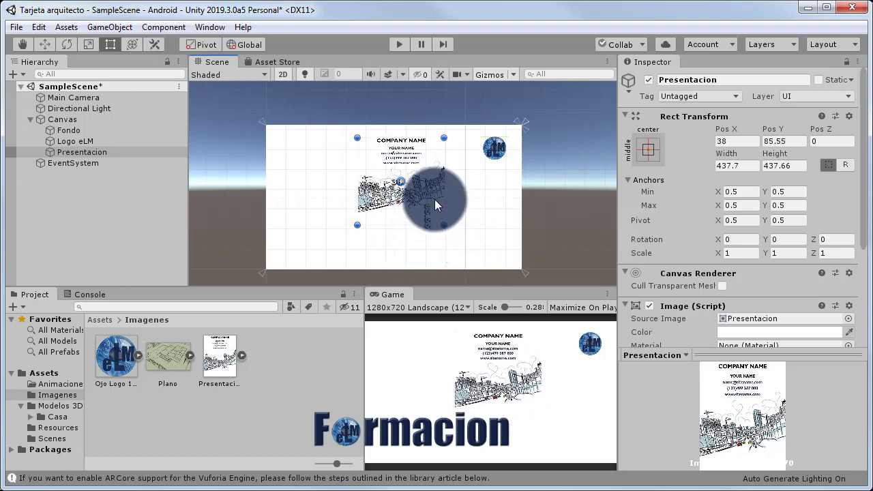
drag(447, 234, 476, 262)
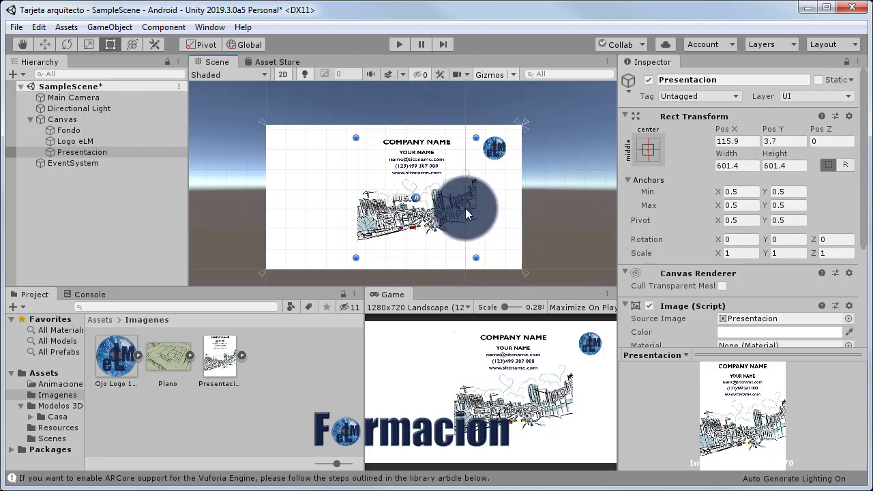
drag(465, 208, 458, 206)
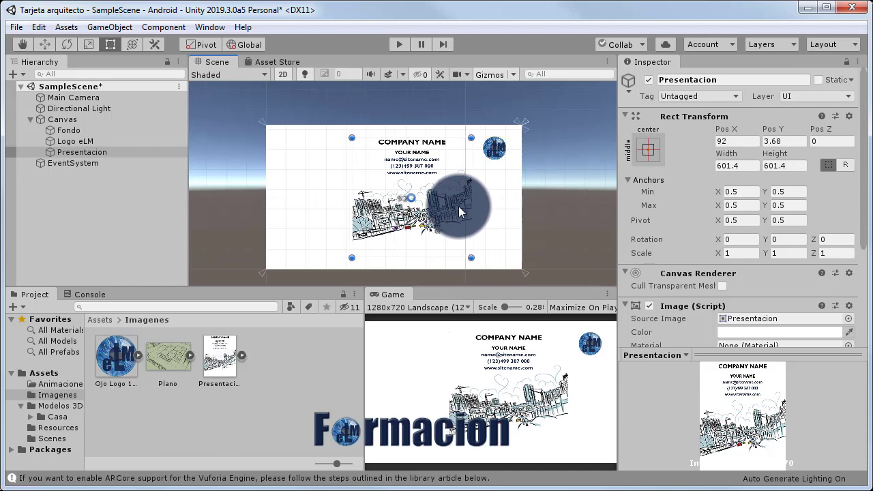
Add another UI Image with the Plano sprite and hide the Presentacion image.
right_click(85, 223)
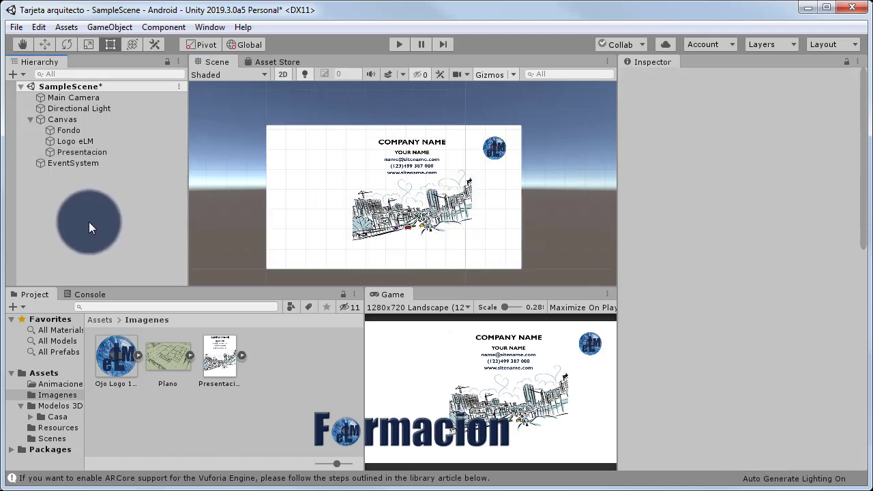
mouse_move(136, 457)
click(243, 249)
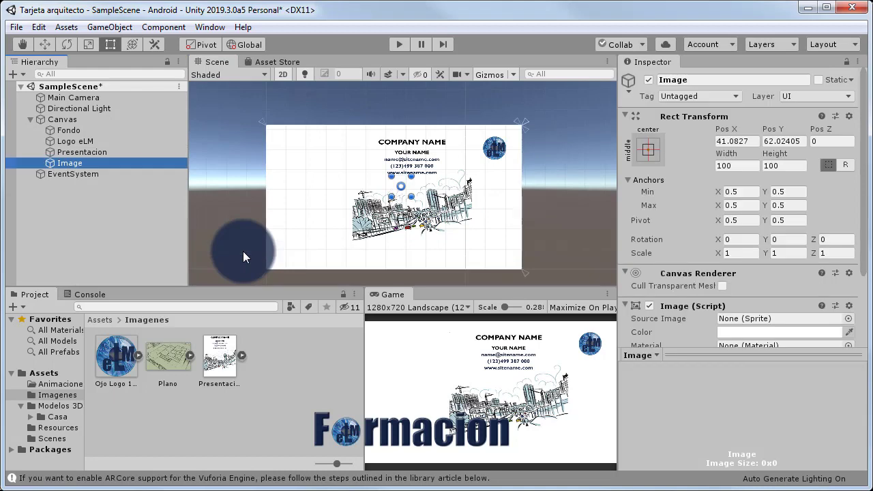
drag(740, 326, 743, 321)
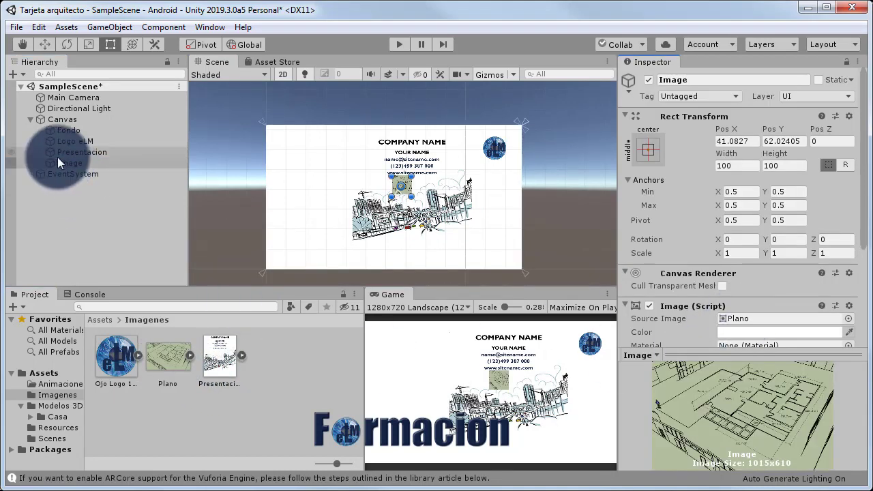
click(11, 153)
Enlarge the Plano image to 645.4 and centre it over the card.
shift+drag(412, 197, 504, 287)
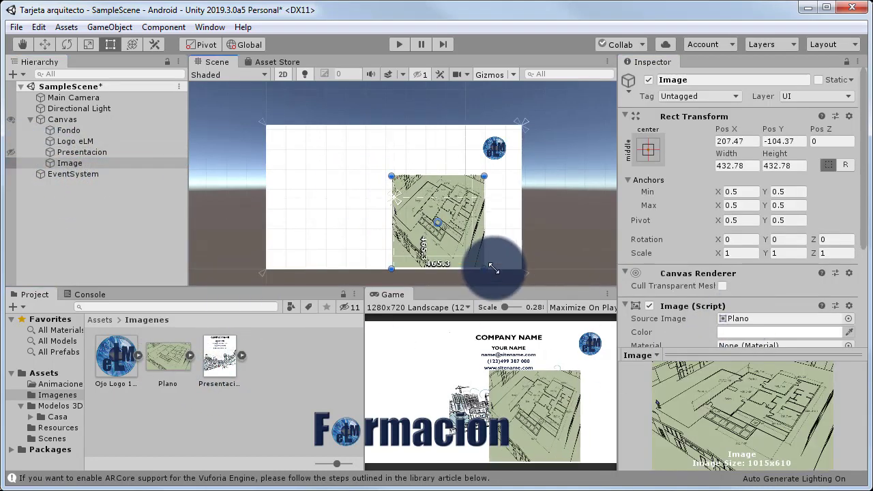
drag(488, 232, 438, 193)
mouse_move(457, 242)
shift+mouse_down()
mouse_move(474, 262)
mouse_move(455, 243)
shift+mouse_up()
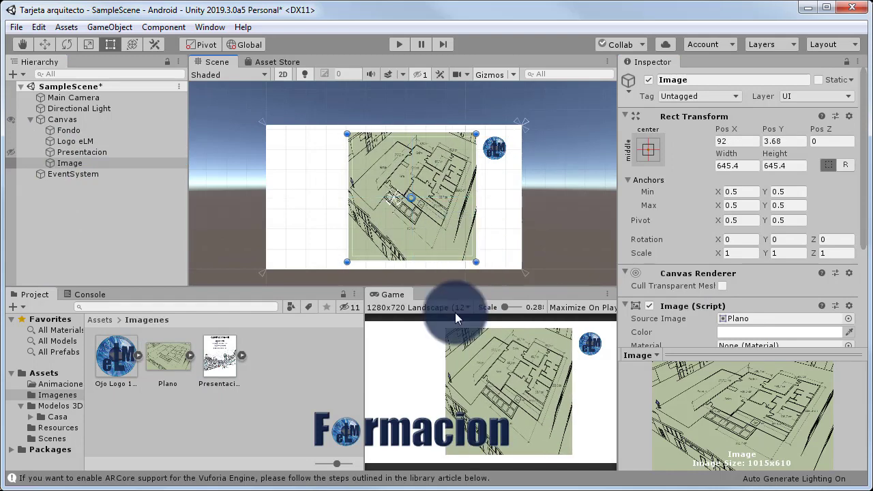
click(215, 263)
Rename the new image object to Logo.
right_click(73, 163)
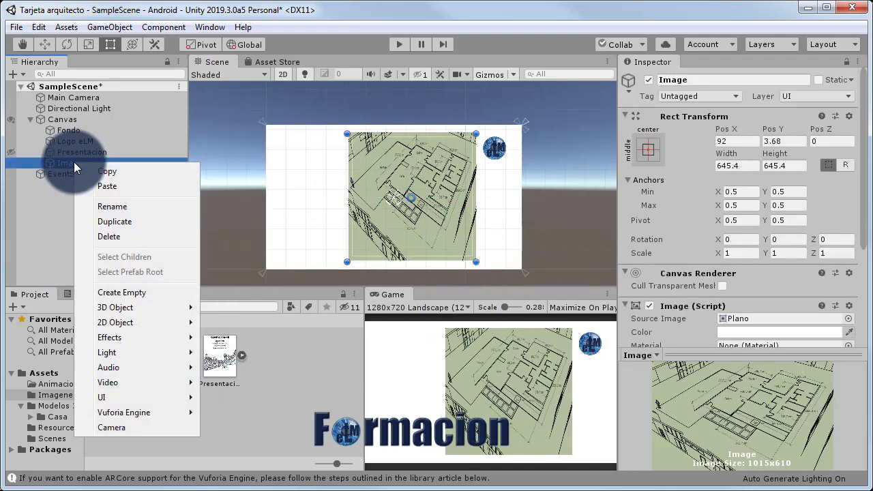
click(109, 208)
text(Logo)
key(Return)
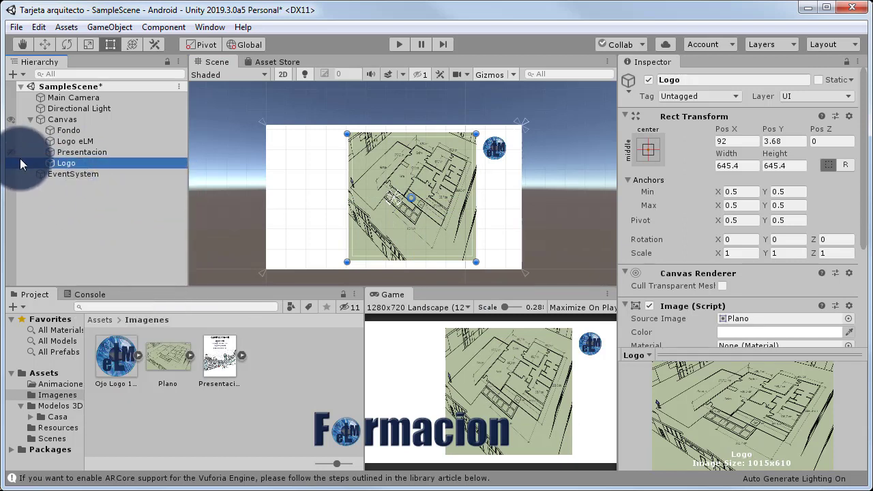
Add a UI Button under the Canvas.
right_click(106, 217)
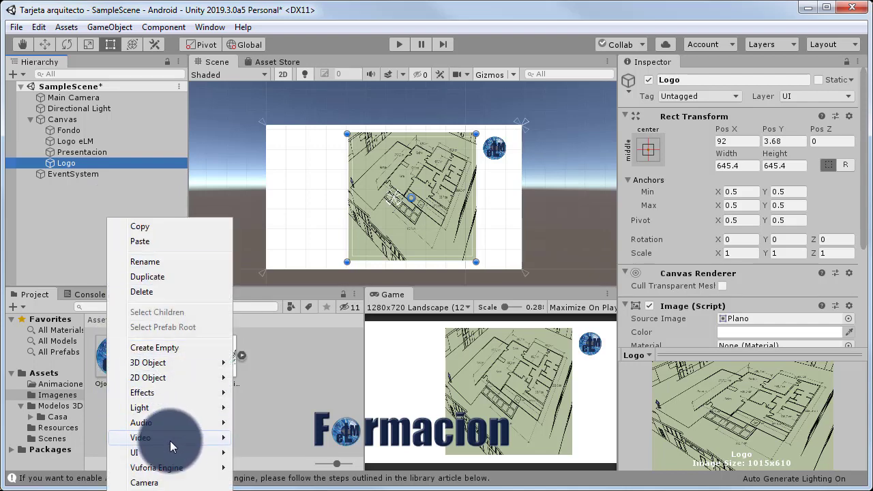
mouse_move(183, 449)
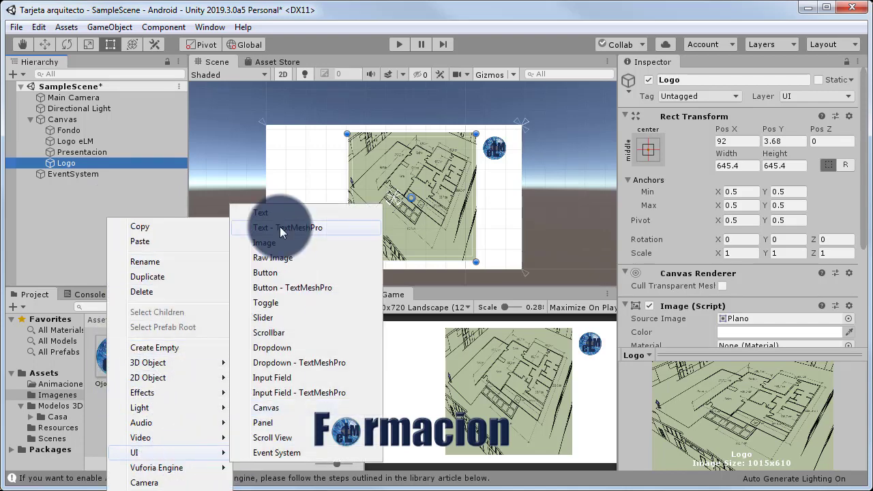
click(289, 277)
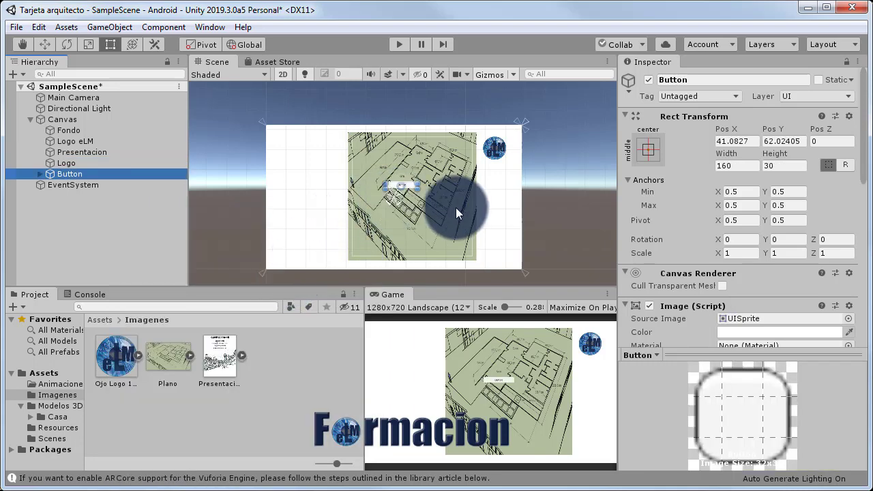
Set the button's Normal Color to 132445 and its Highlighted colour to light grey-blue.
scroll(687, 250, down, 3)
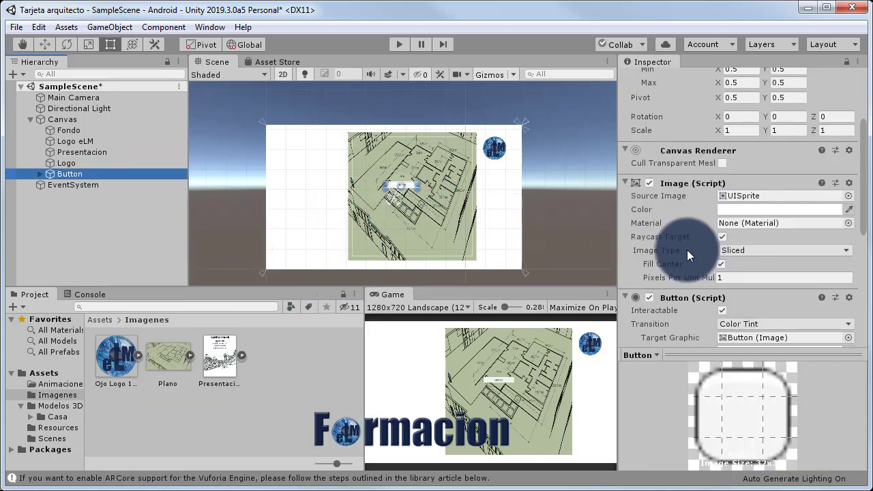
scroll(687, 250, down, 3)
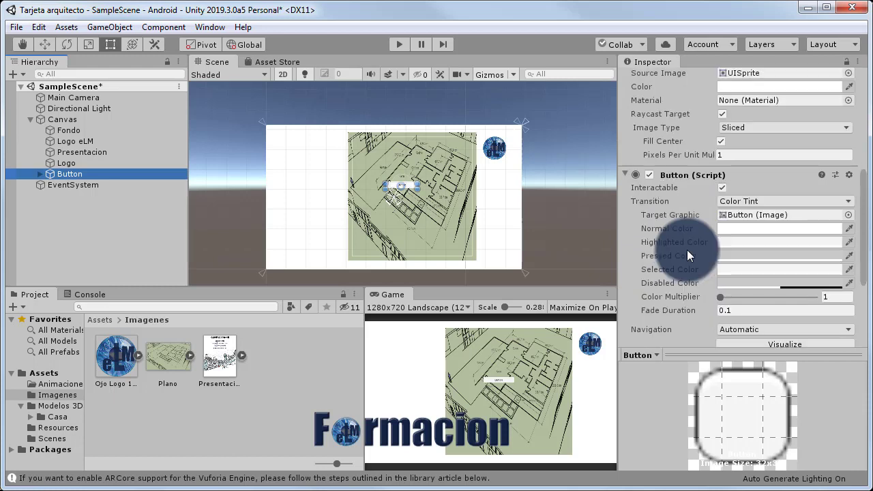
click(733, 229)
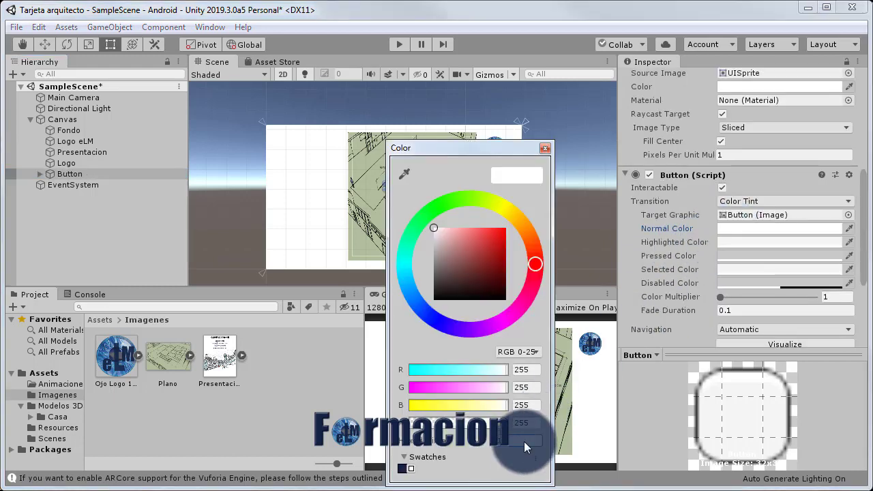
text(132445)
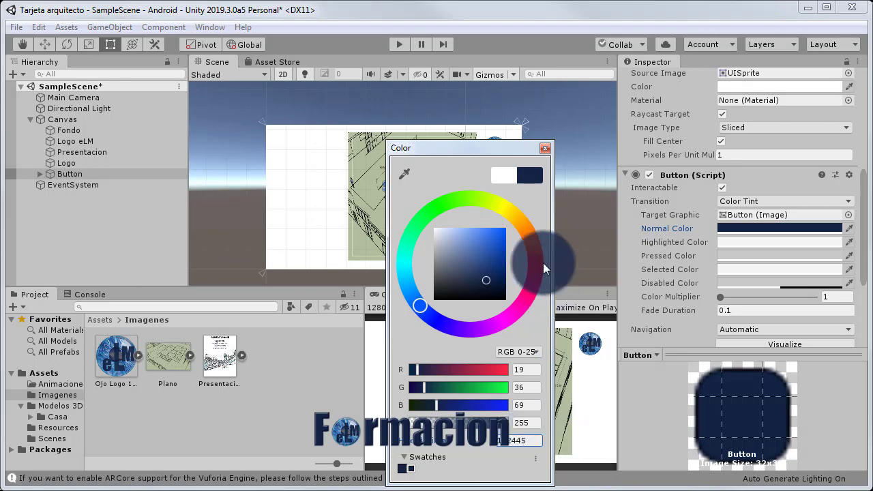
click(732, 243)
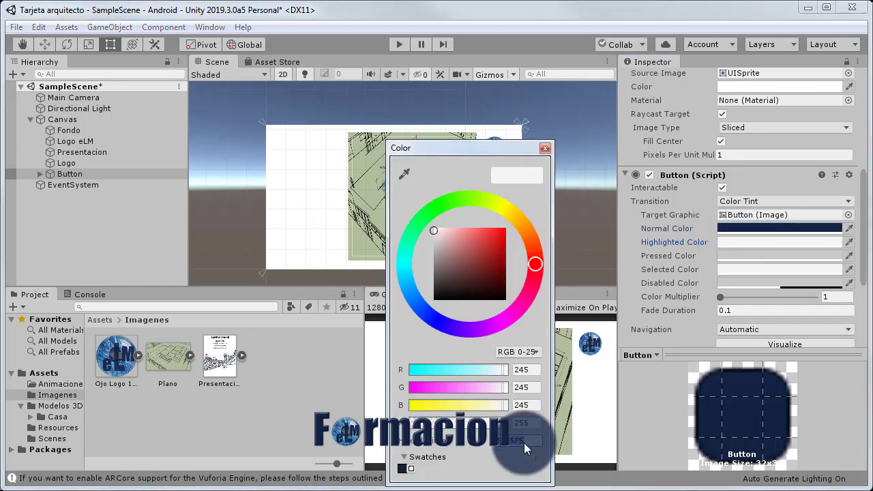
text(BB22BB)
key(ctrl+v)
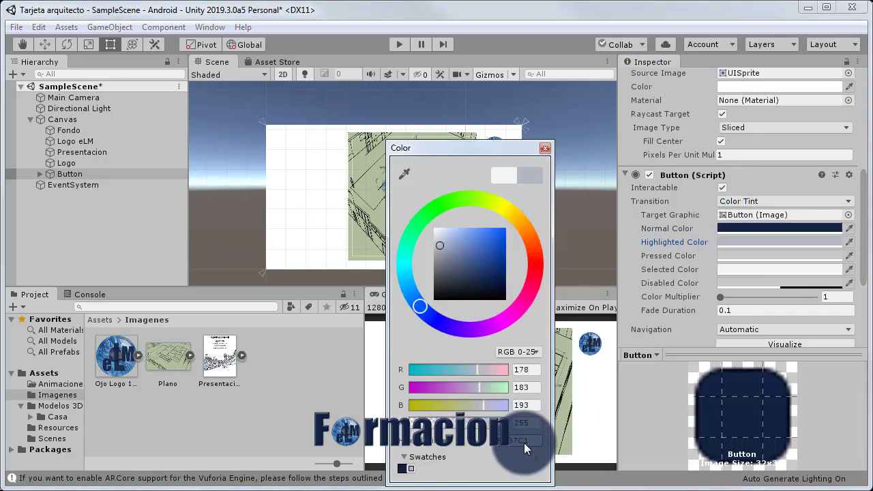
click(544, 148)
Make the Pressed and Selected colours the same dark navy as Normal.
click(849, 256)
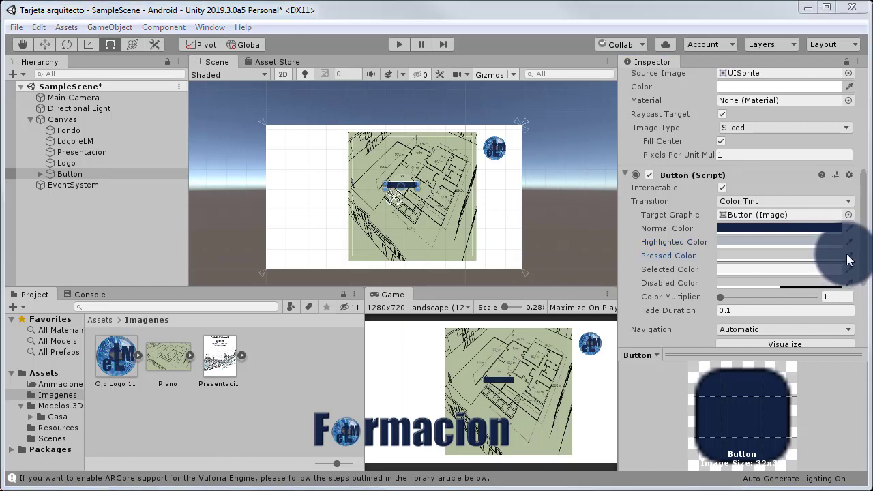
click(837, 229)
click(850, 269)
click(829, 230)
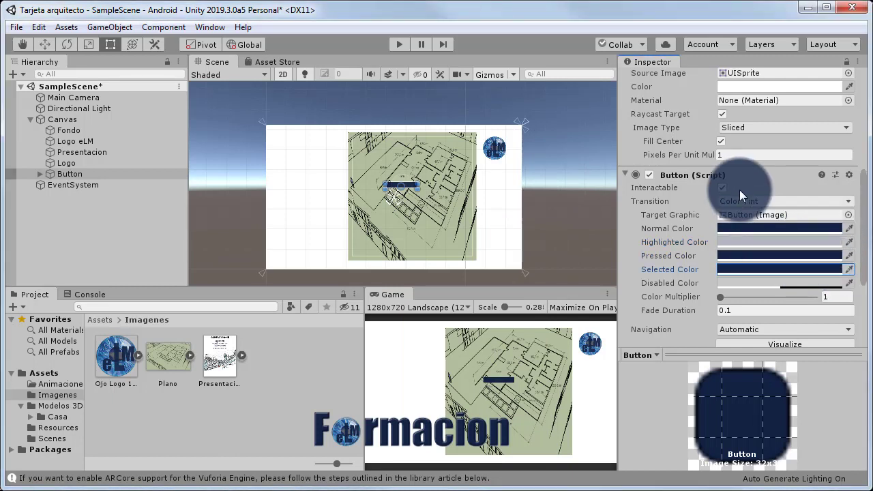
scroll(699, 183, up, 5)
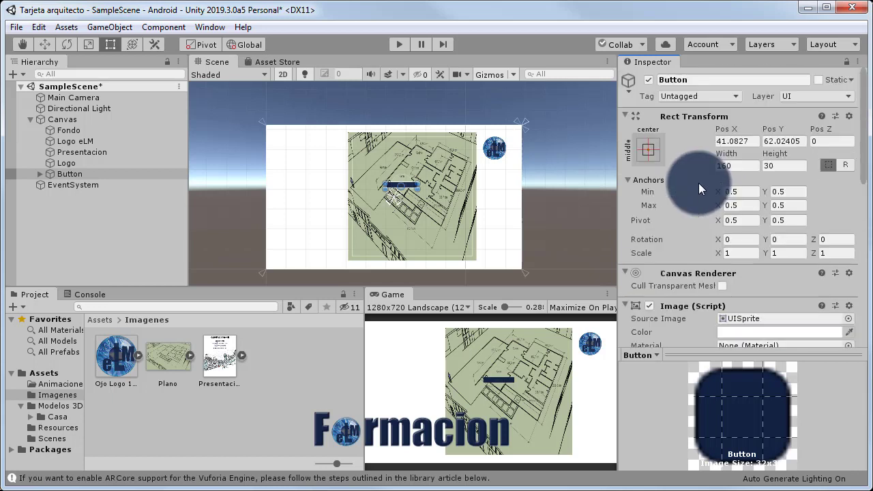
Rename the button to Boton Modelo 3D and widen it into a bar.
click(689, 79)
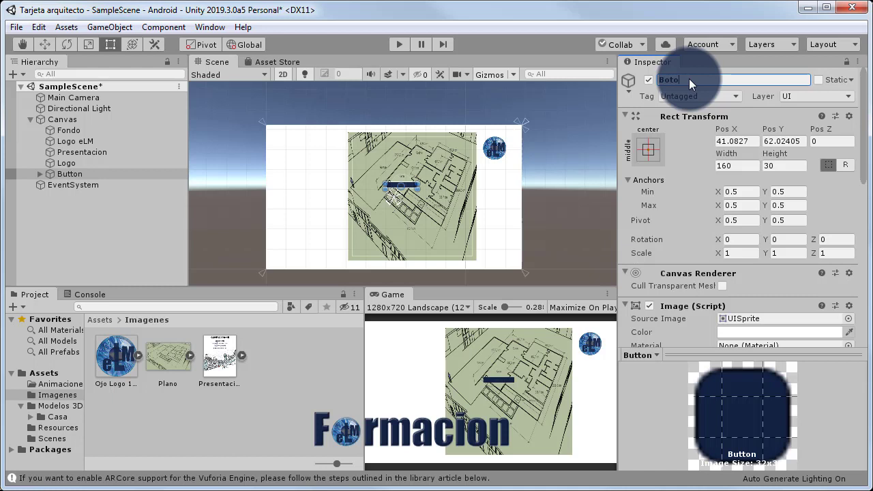
text(n Modelo 3D)
mouse_move(384, 189)
mouse_down()
mouse_move(361, 196)
mouse_move(323, 169)
mouse_move(341, 180)
mouse_up()
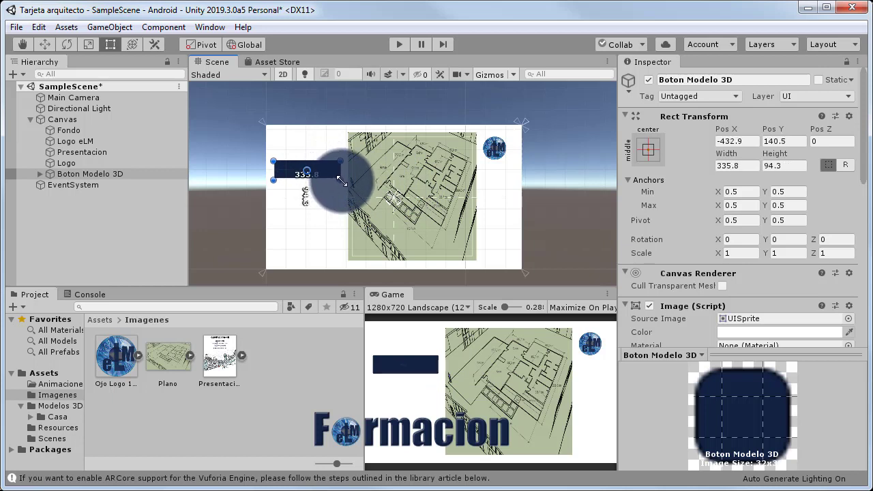
Make the button's Text child white and stop it blocking raycasts.
click(41, 173)
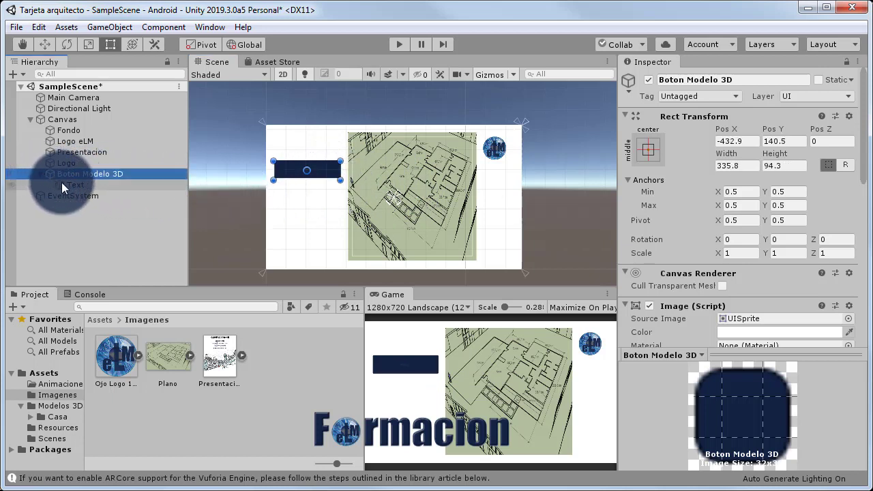
click(68, 184)
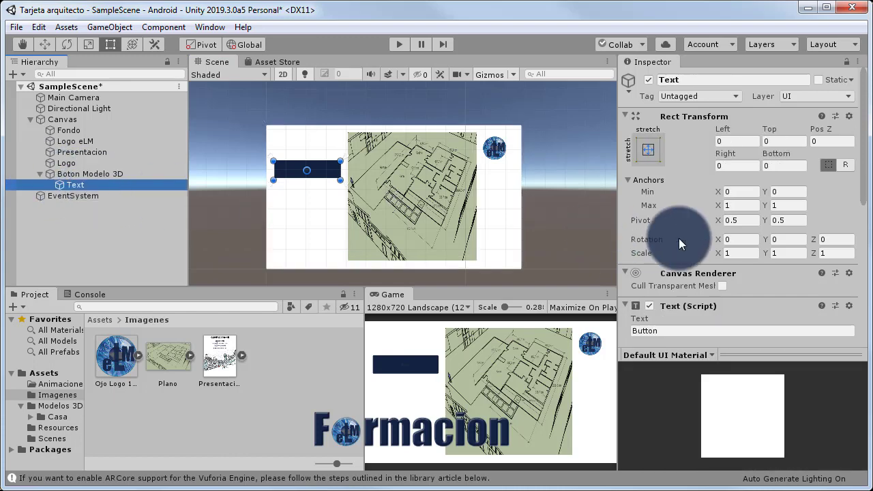
scroll(680, 238, down, 3)
scroll(679, 238, down, 3)
click(750, 279)
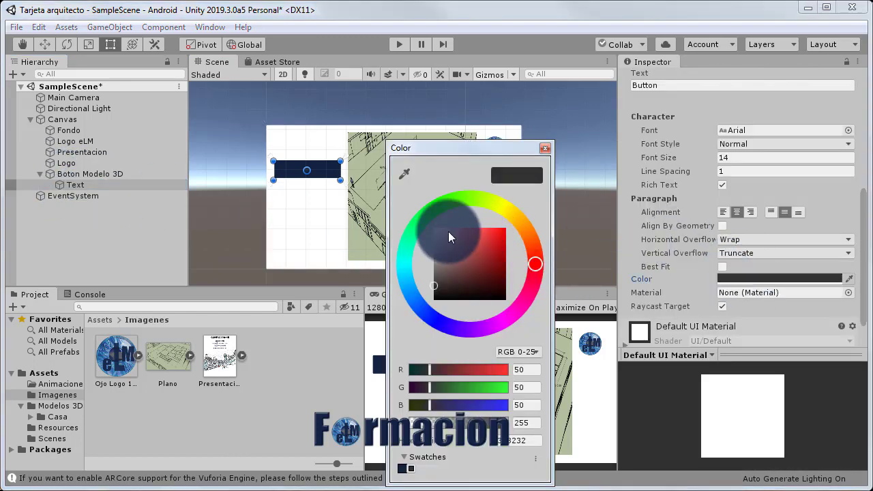
drag(448, 232, 428, 228)
click(750, 309)
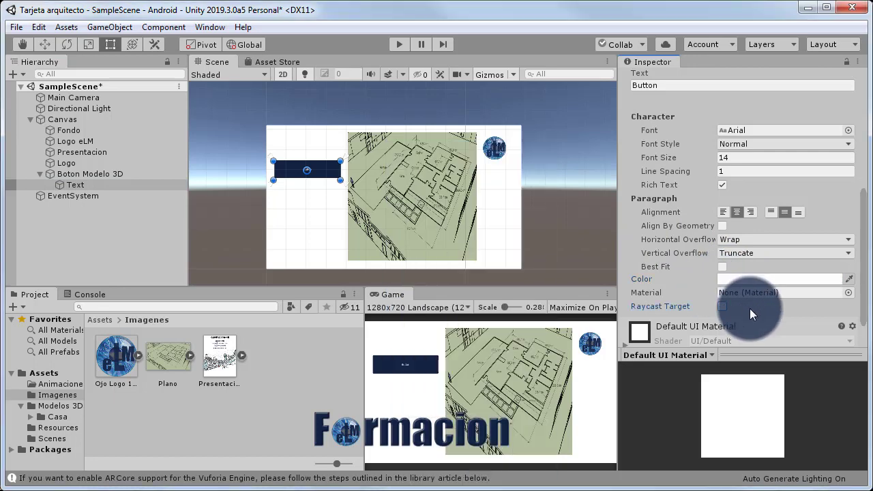
scroll(750, 308, down, 2)
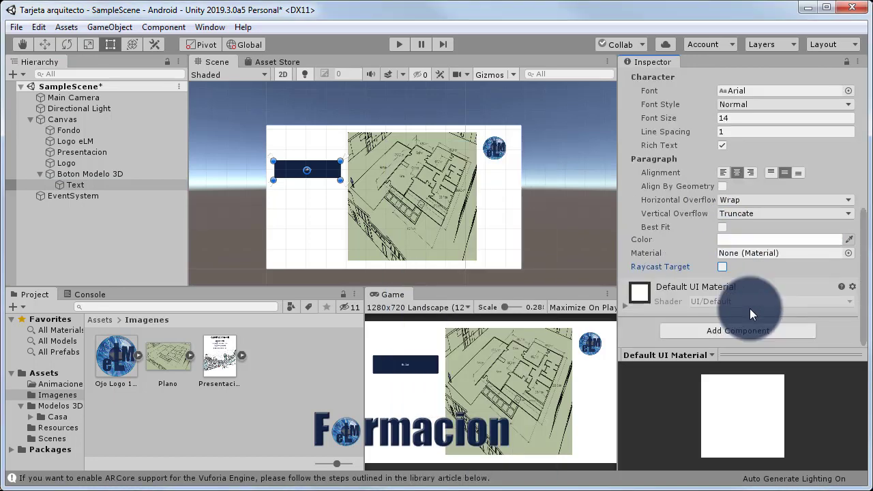
scroll(750, 308, up, 3)
Set the label text to Modelo 3D, font size 40, Bold style.
click(668, 168)
text(M)
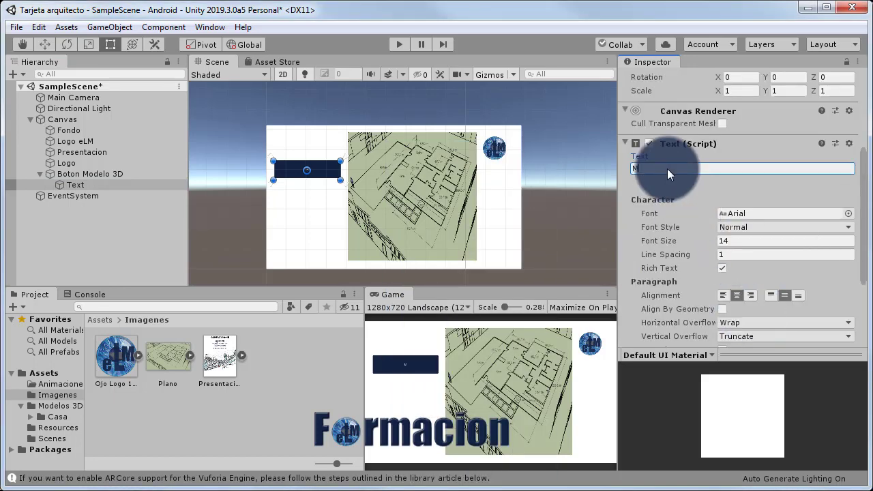
text(odelo 3D)
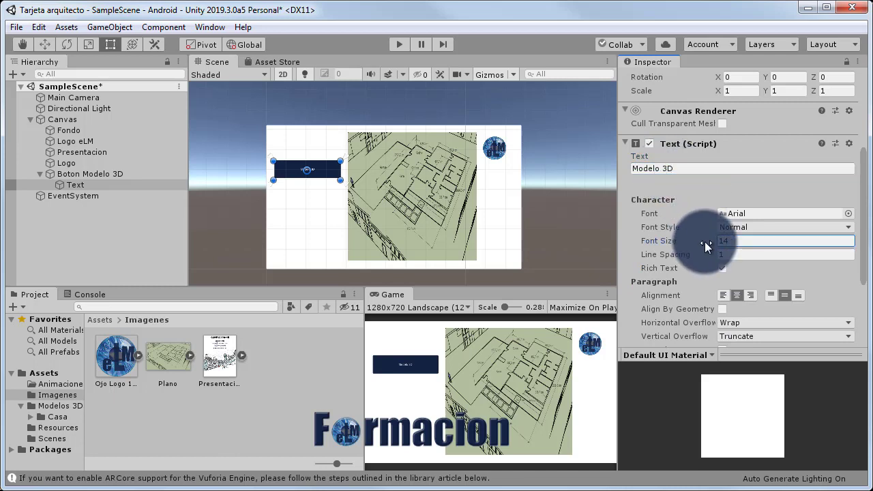
drag(710, 240, 726, 242)
click(779, 226)
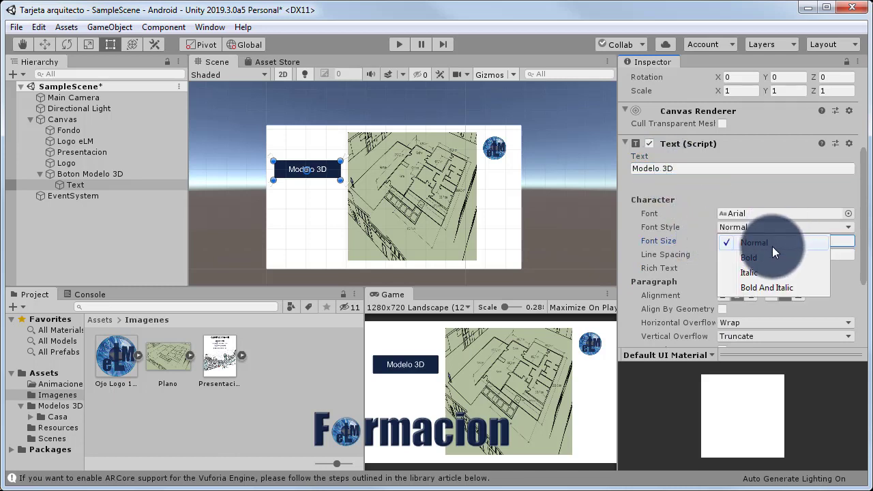
click(773, 247)
click(720, 179)
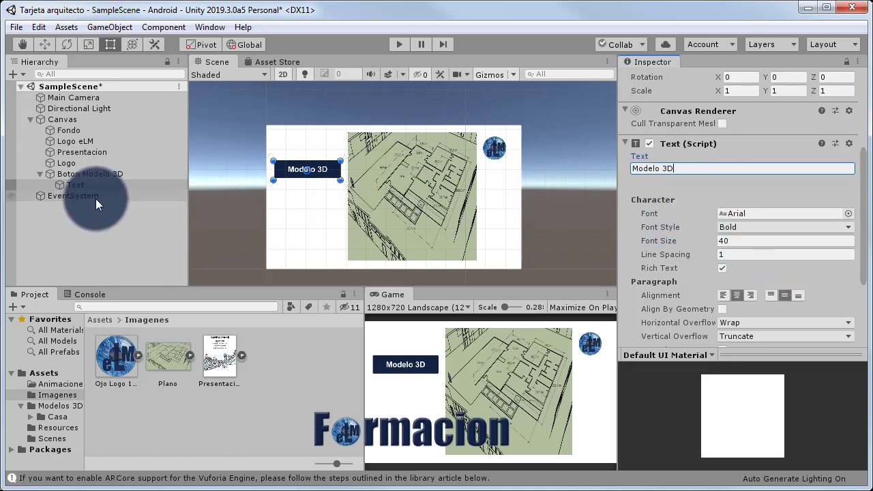
Duplicate Boton Modelo 3D and rename the copy Boton Plano.
click(95, 175)
right_click(95, 175)
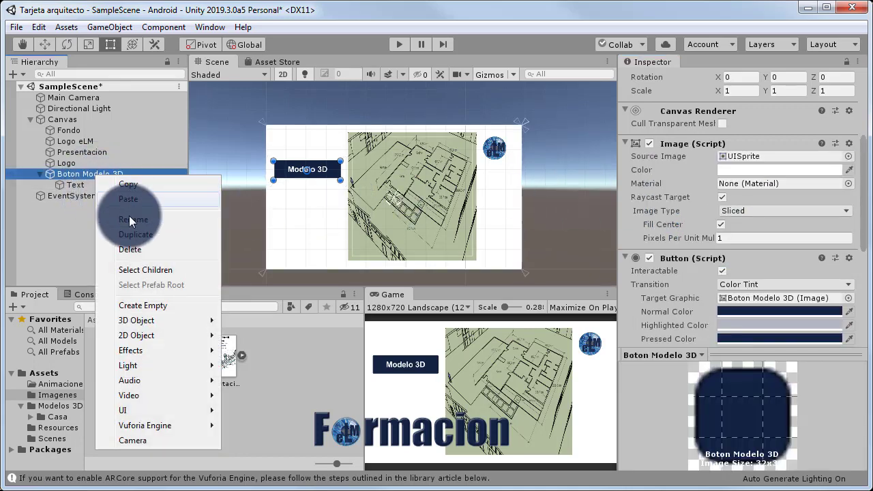
click(136, 234)
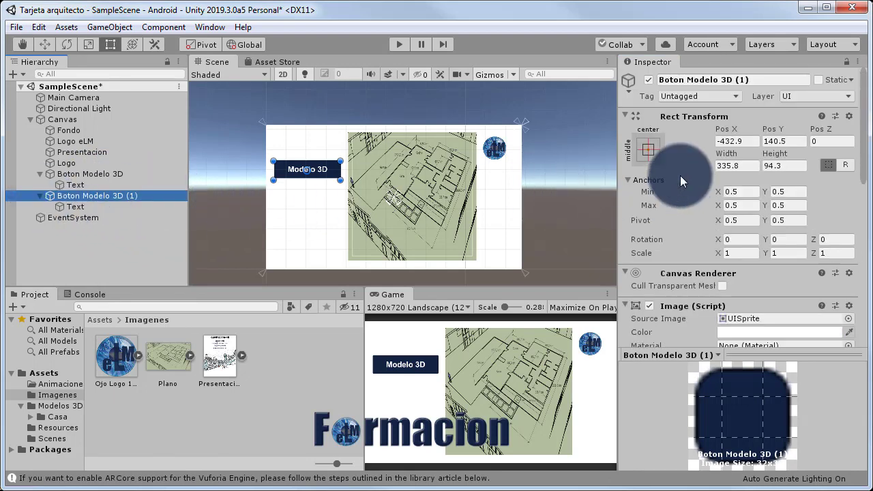
drag(750, 79, 690, 79)
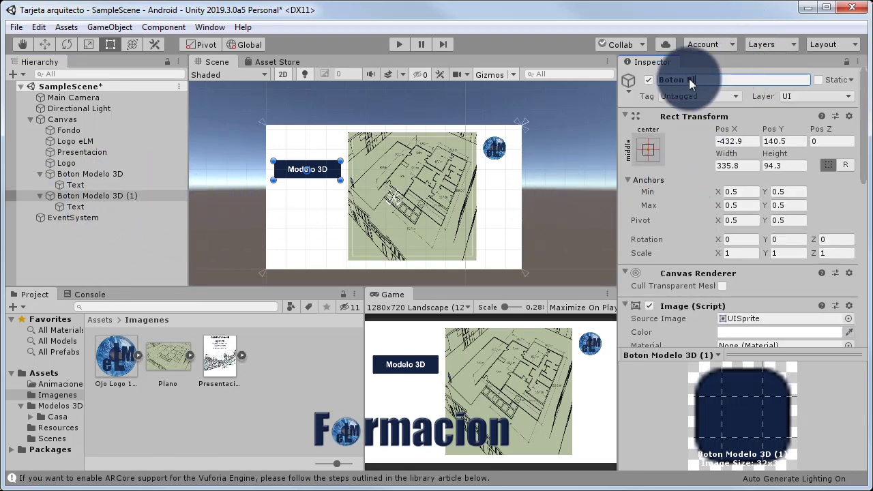
key(Return)
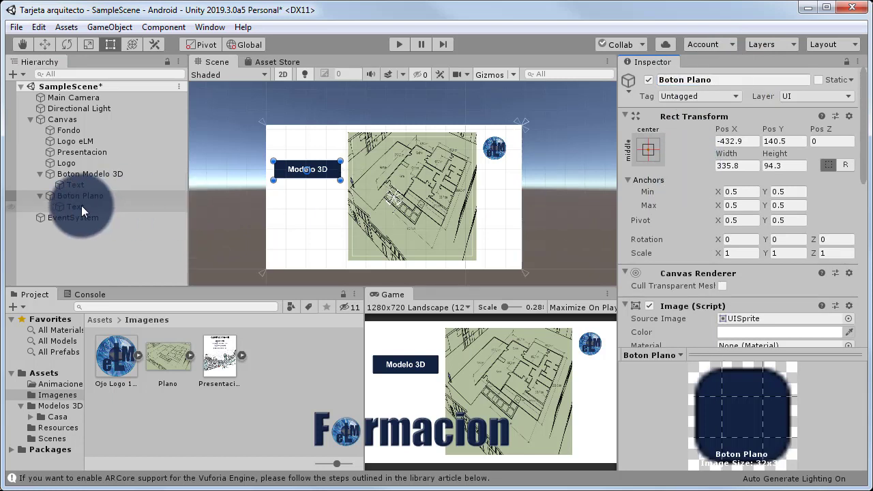
Change the copy's label to Plano and move it below the Modelo 3D button.
click(75, 206)
scroll(627, 239, down, 3)
click(677, 209)
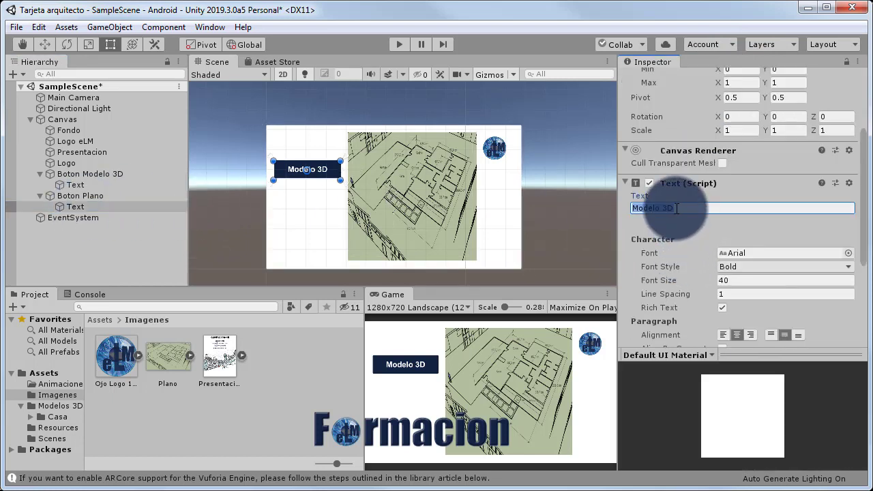
text(Plano)
click(326, 186)
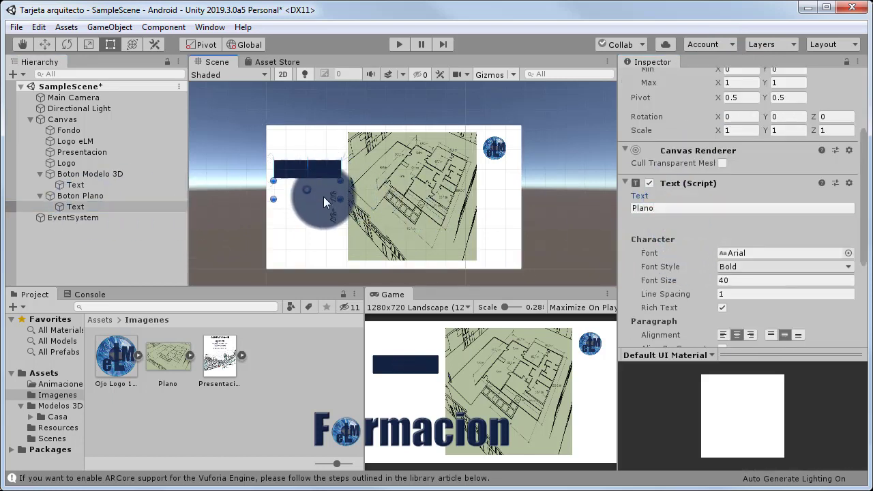
drag(321, 169, 326, 236)
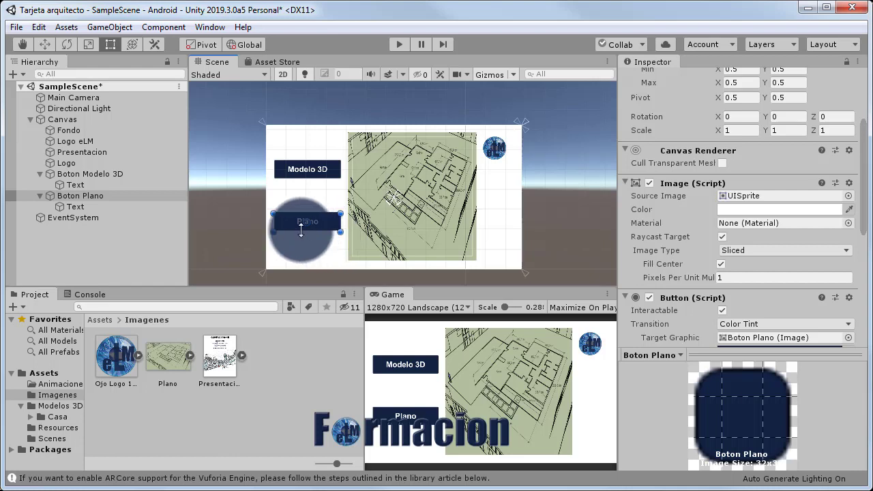
click(122, 101)
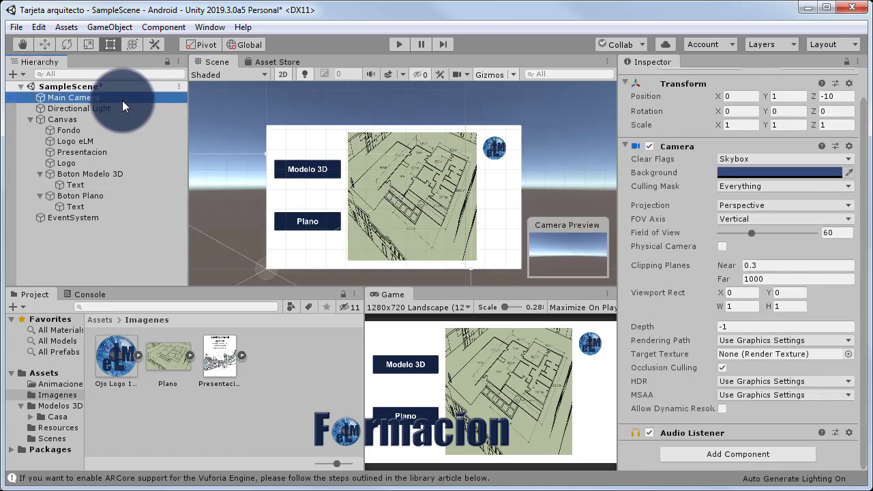
Delete the Main Camera and add a Vuforia Engine AR Camera instead.
key(Delete)
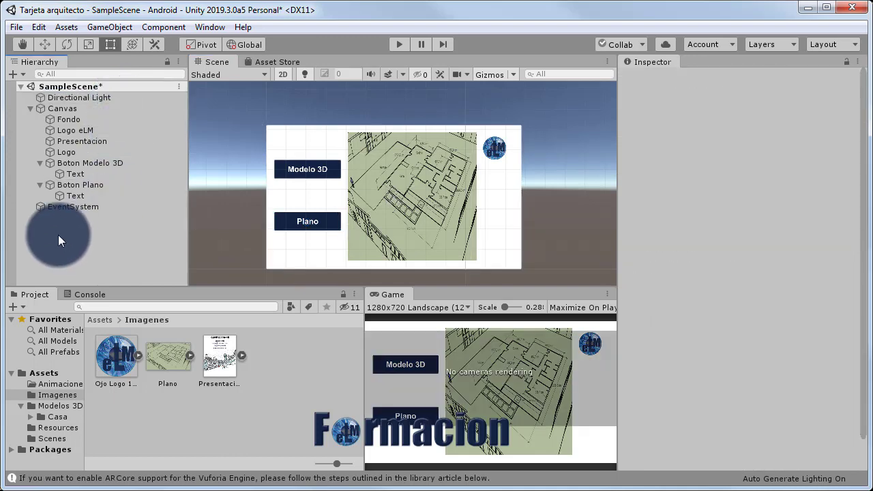
right_click(58, 234)
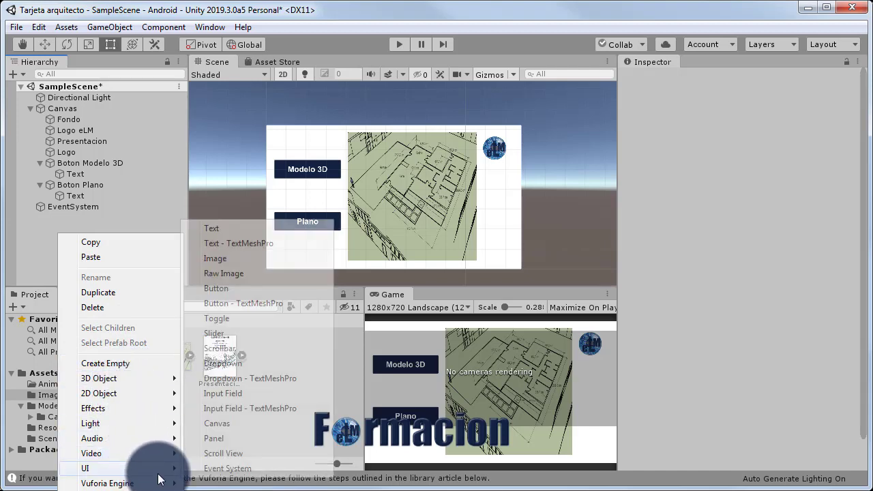
mouse_move(157, 482)
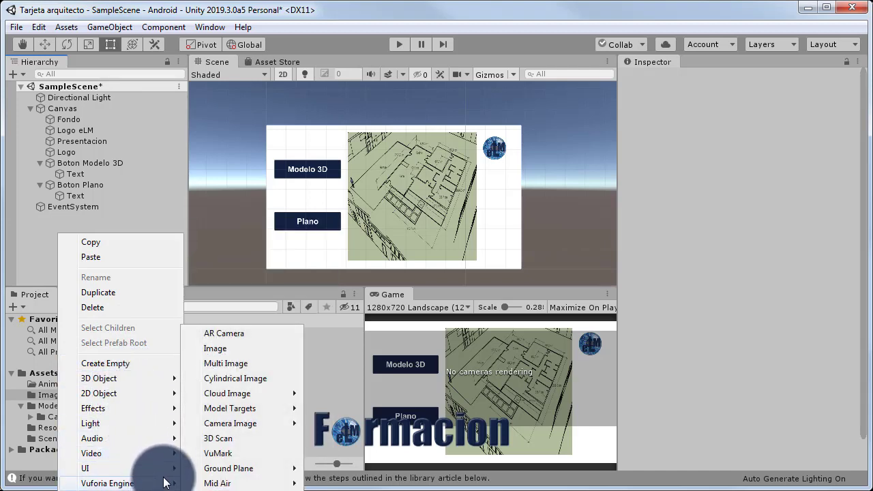
click(238, 331)
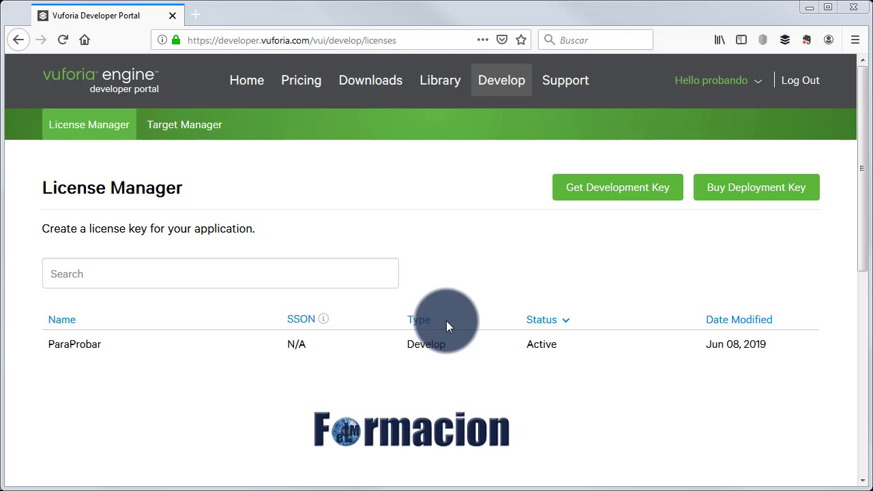
Copy the ParaProbar licence key and go to the Target Manager database list.
click(94, 341)
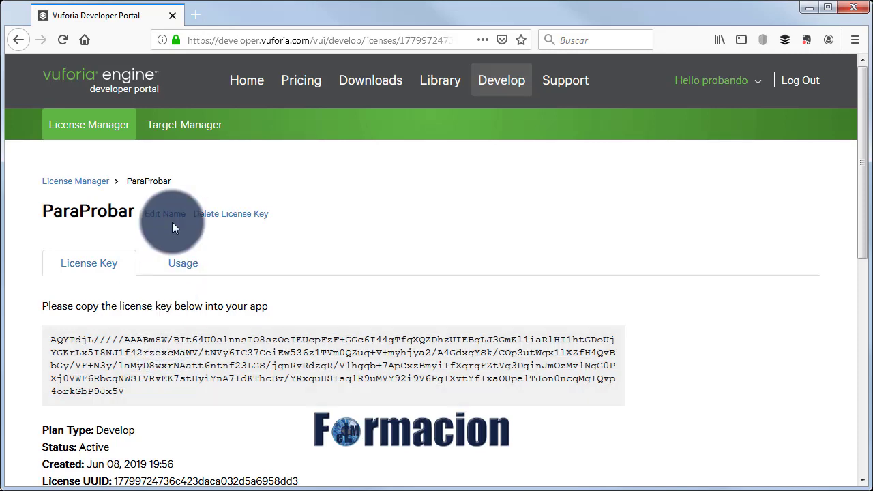
click(181, 127)
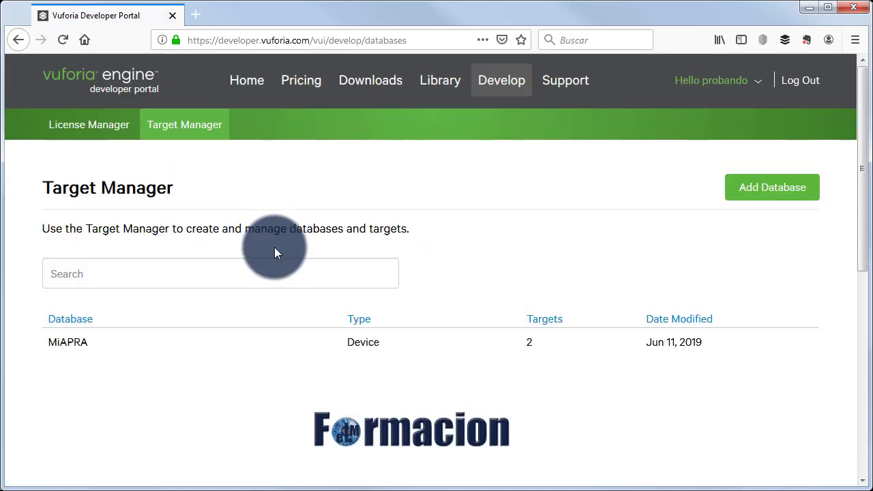
Start a new single-image target in MiAPRA using Tarjeta.jpg as its image.
click(68, 349)
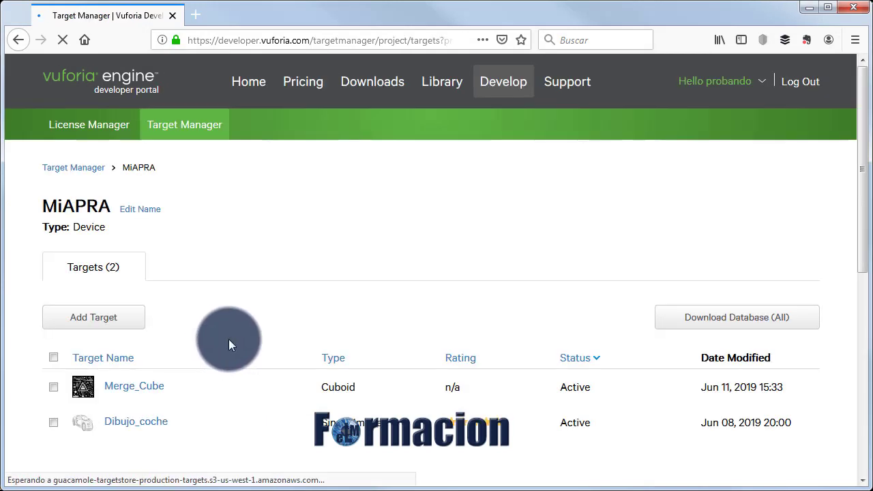
click(109, 321)
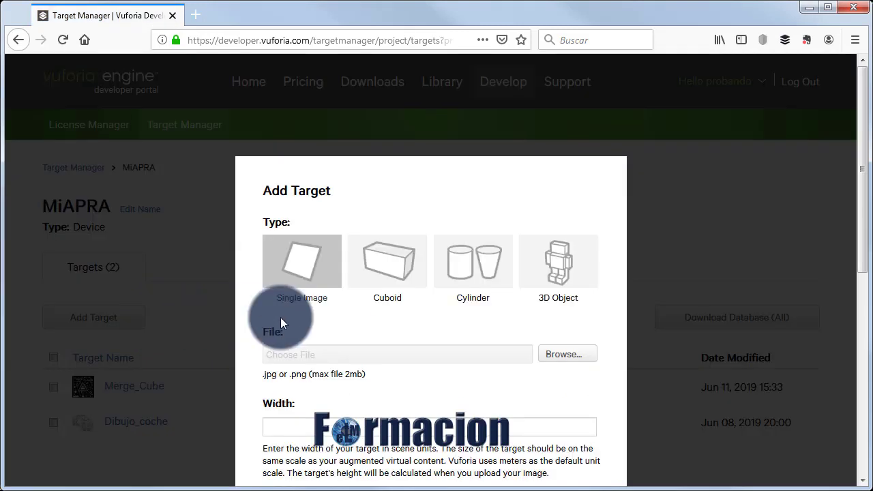
click(558, 355)
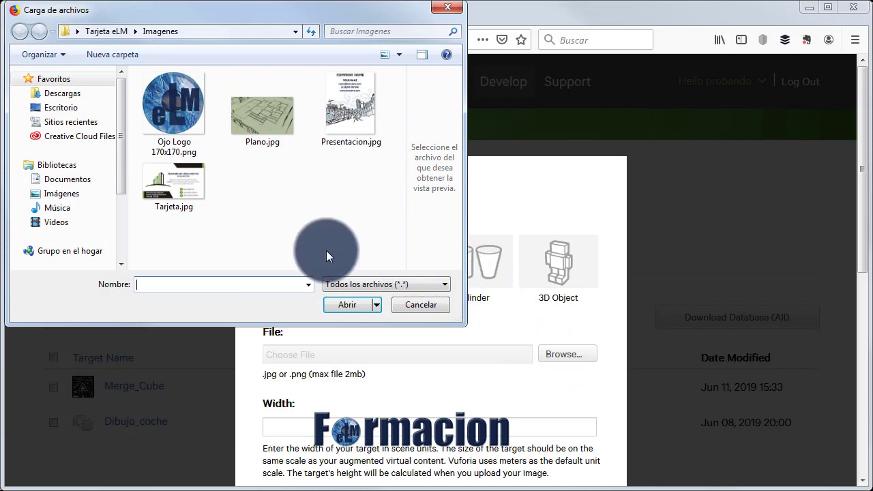
click(186, 188)
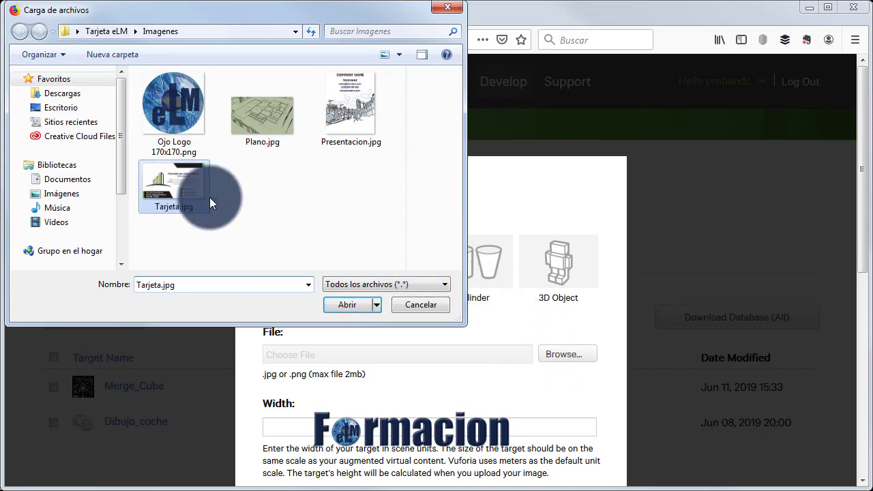
click(350, 305)
Set the target width to 6 and add the Tarjeta target.
scroll(345, 341, down, 2)
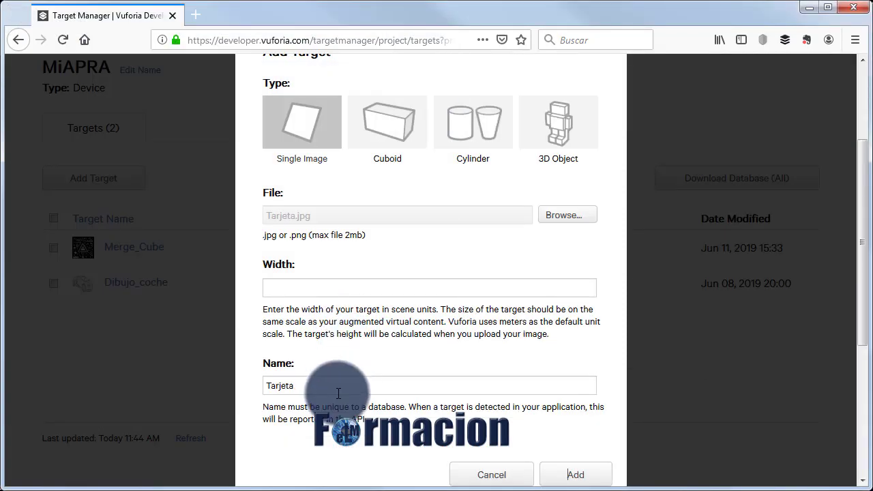
click(308, 294)
text(6)
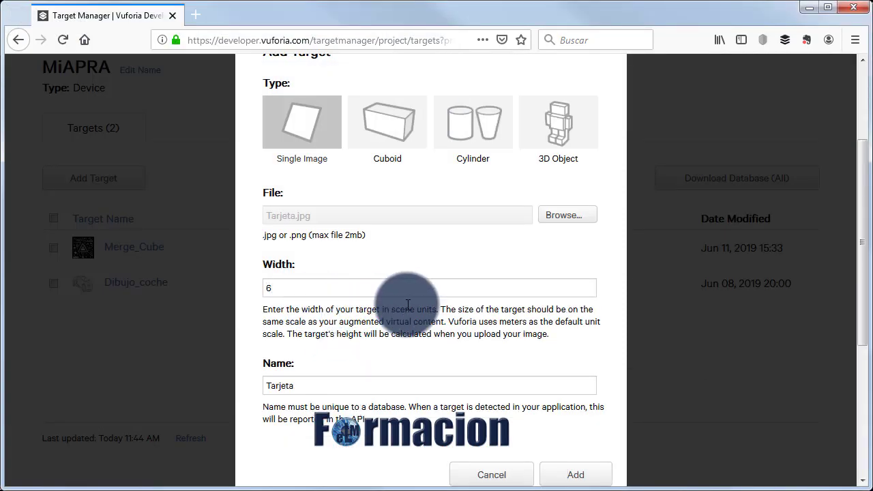
scroll(438, 311, down, 1)
scroll(438, 311, down, 1)
click(581, 432)
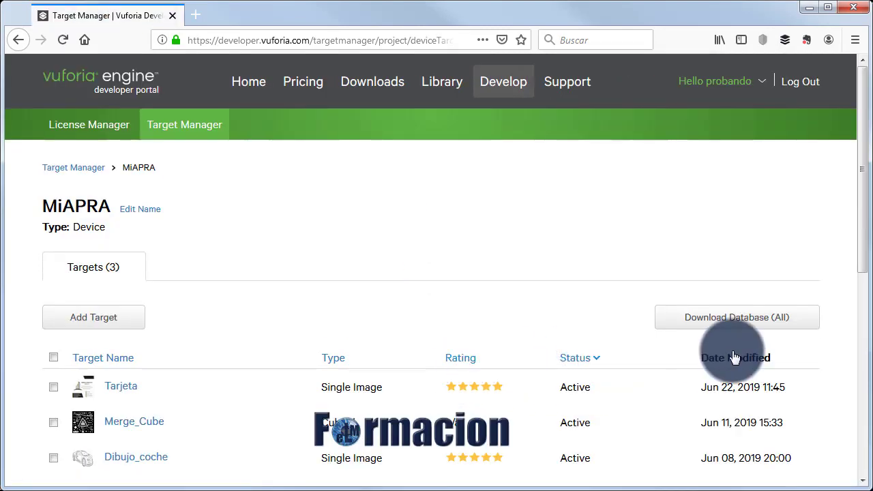
Download the whole MiAPRA database for the Unity Editor platform.
click(727, 320)
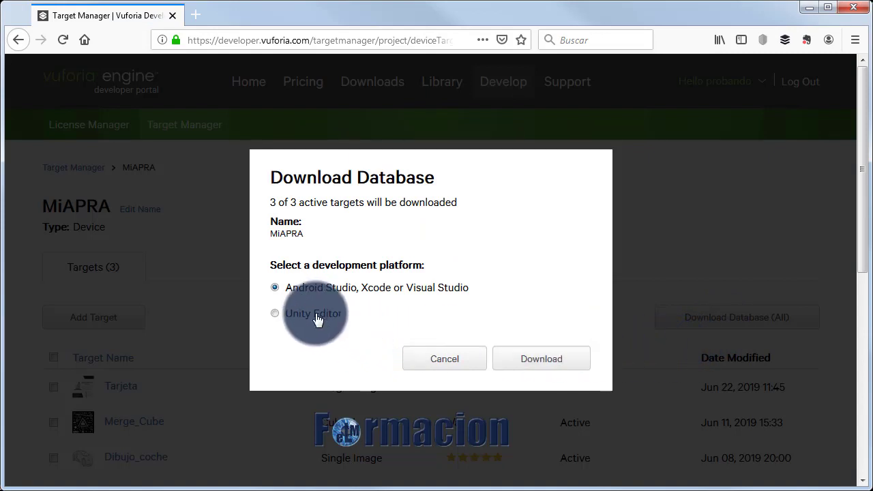
click(275, 313)
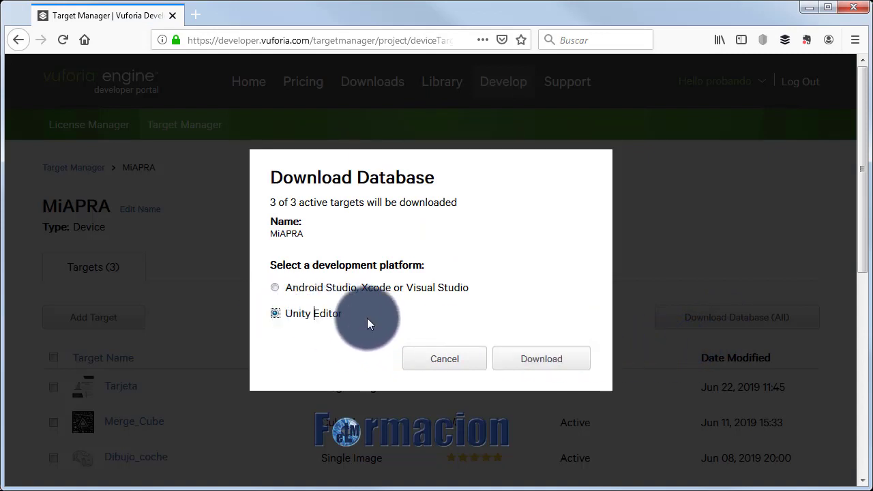
click(530, 358)
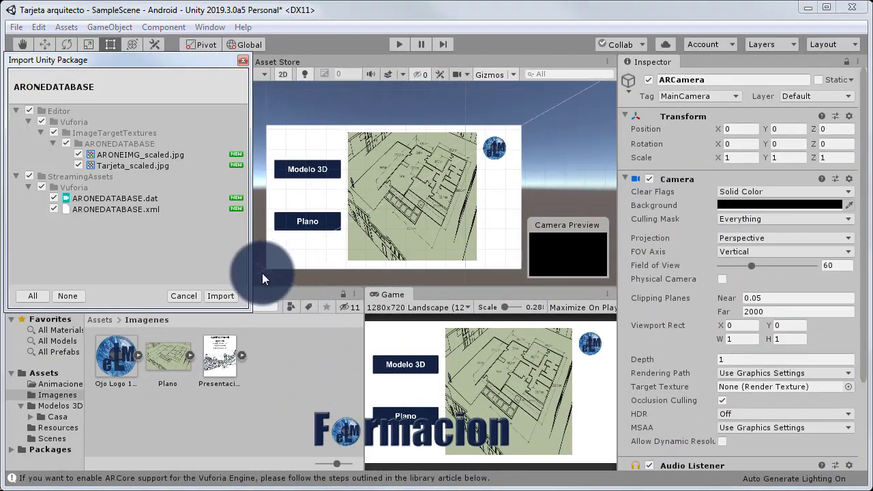
Import every item of the ARONEDATABASE package into the project.
click(225, 295)
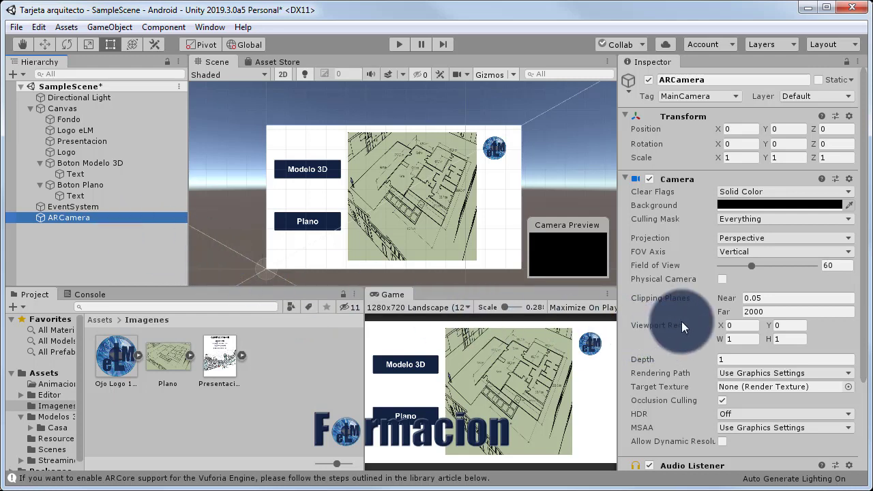
Paste the copied App License Key into VuforiaConfiguration, then deselect it.
scroll(682, 320, down, 3)
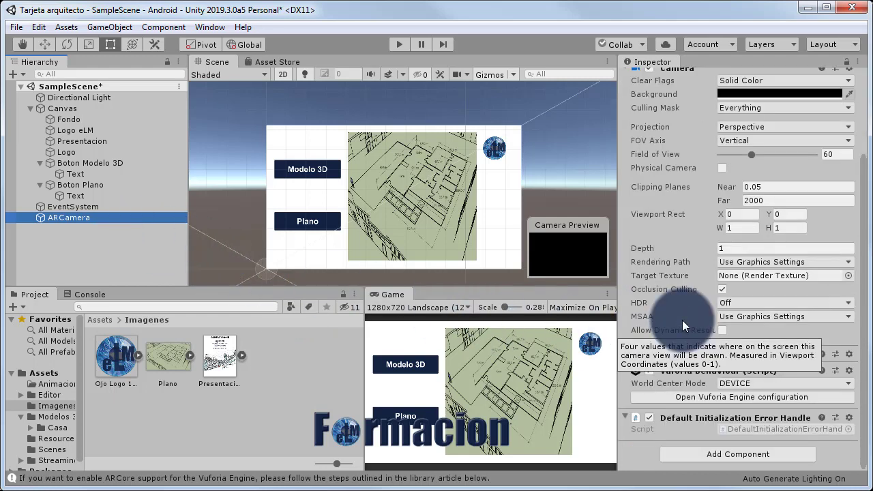
click(731, 398)
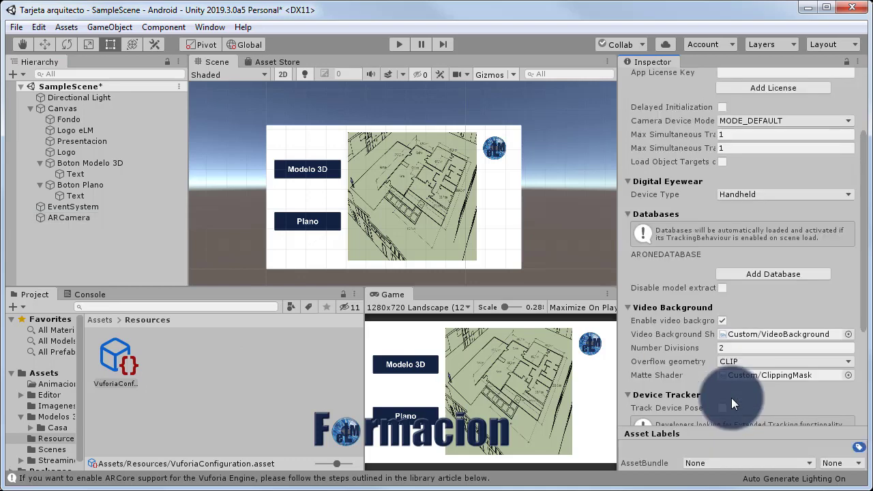
scroll(729, 211, up, 3)
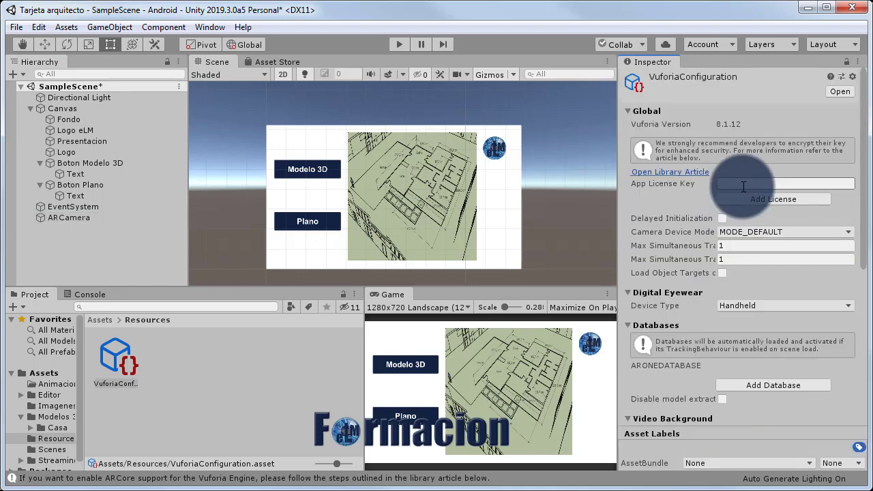
click(744, 184)
key(ctrl+v)
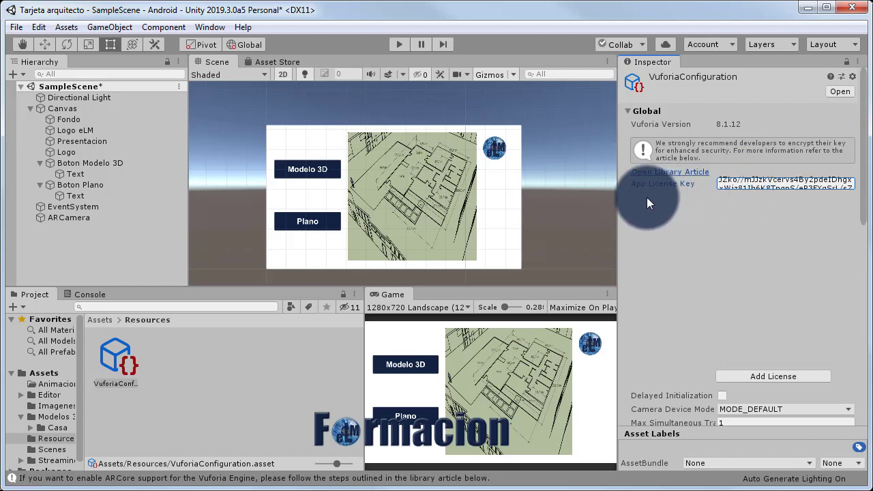
click(144, 260)
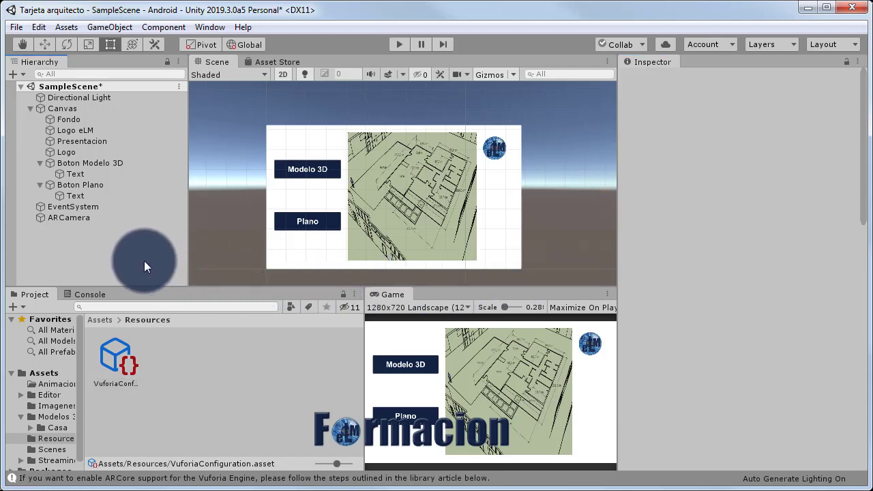
Create a Vuforia Image target, nest it under ARCamera, and move it to X -11.73, Z 3.99.
right_click(79, 244)
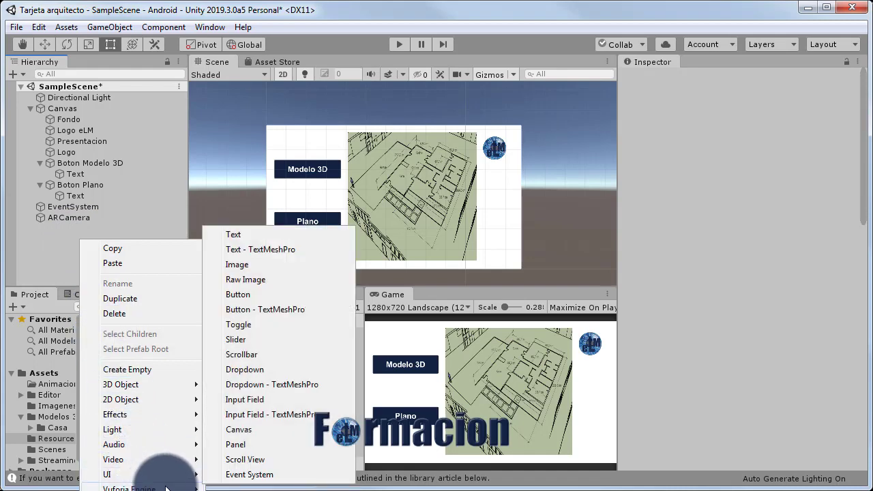
mouse_move(163, 489)
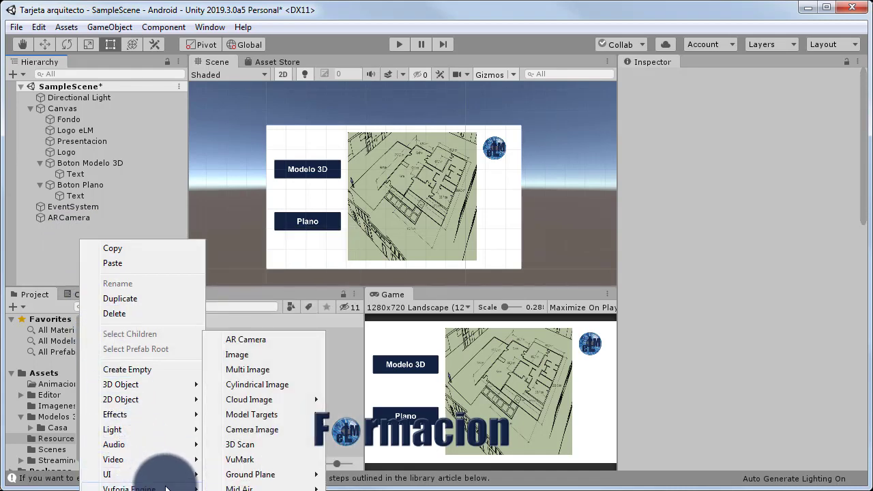
click(237, 355)
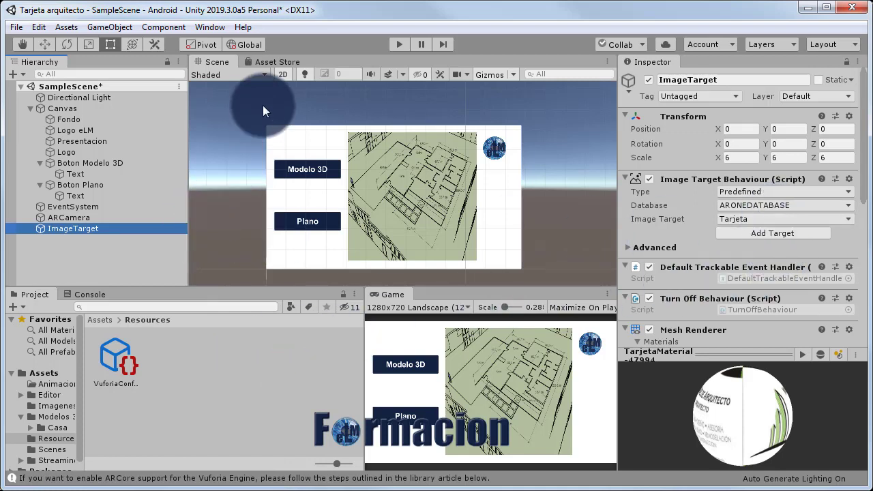
click(281, 74)
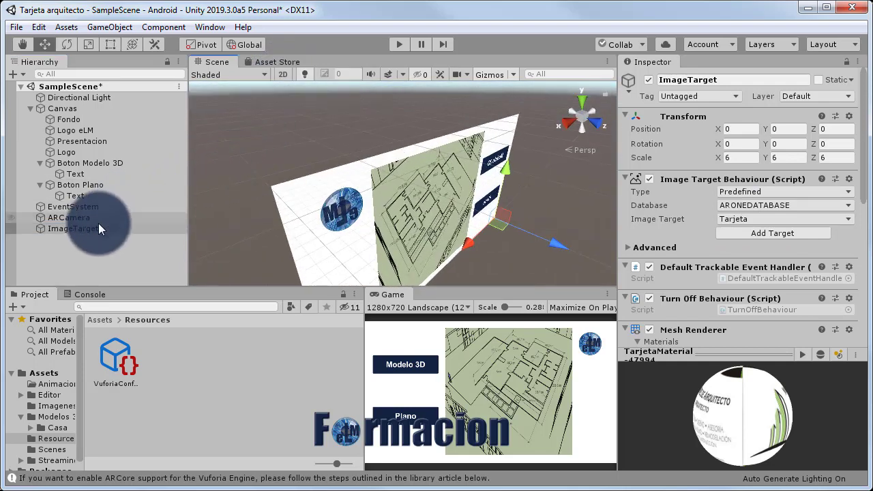
drag(86, 228, 83, 219)
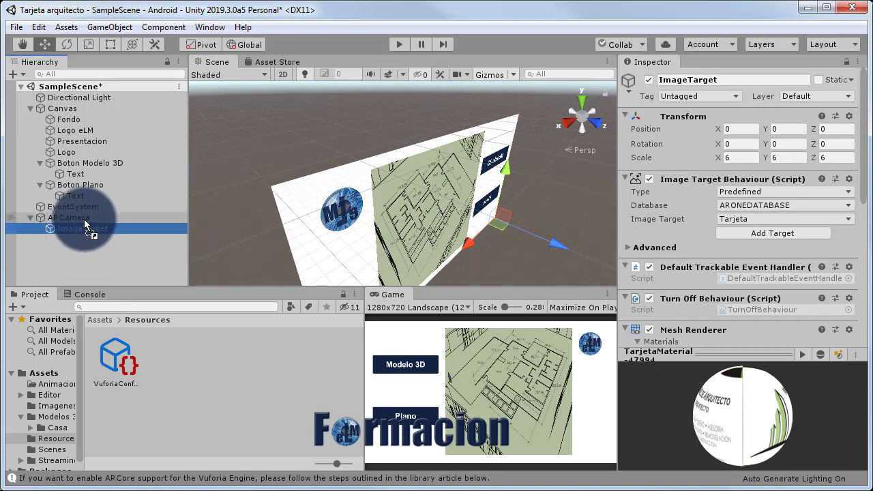
double_click(90, 229)
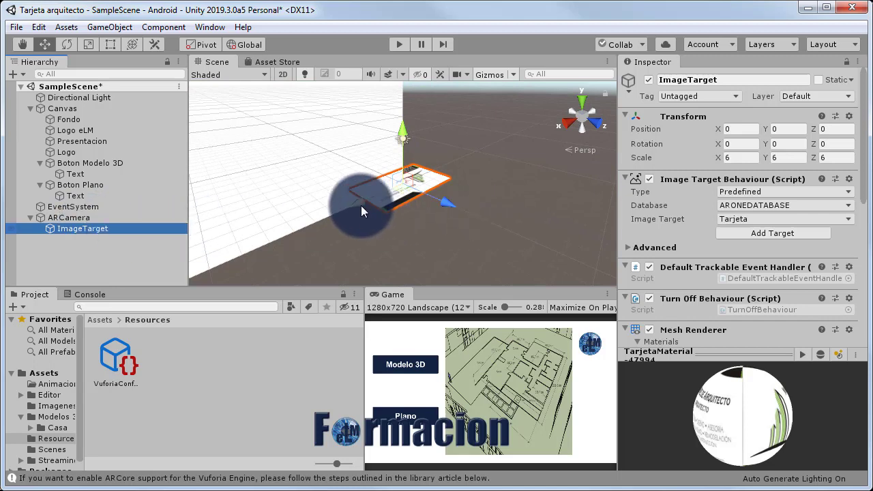
mouse_move(350, 200)
mouse_down()
mouse_move(418, 184)
mouse_move(485, 202)
mouse_move(527, 169)
mouse_move(571, 198)
mouse_up()
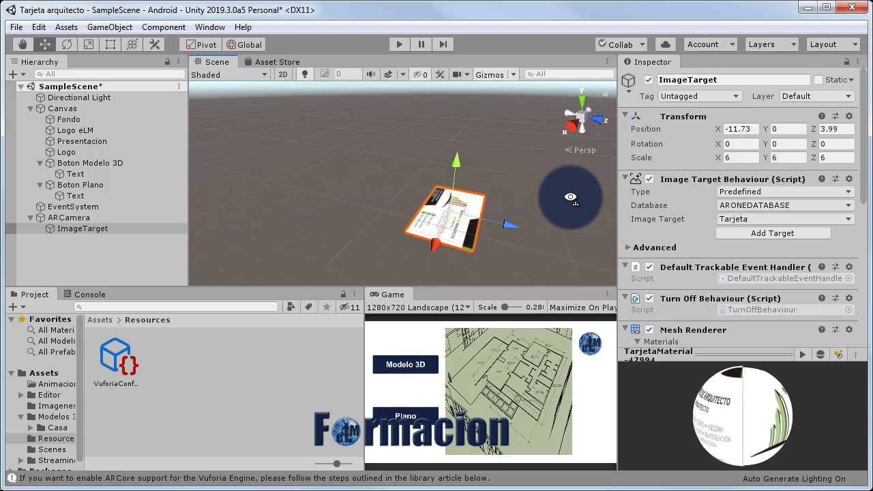
Drag the casa model from Modelos 3D > Casa into the scene at position 0, 0.1, 0.
click(58, 416)
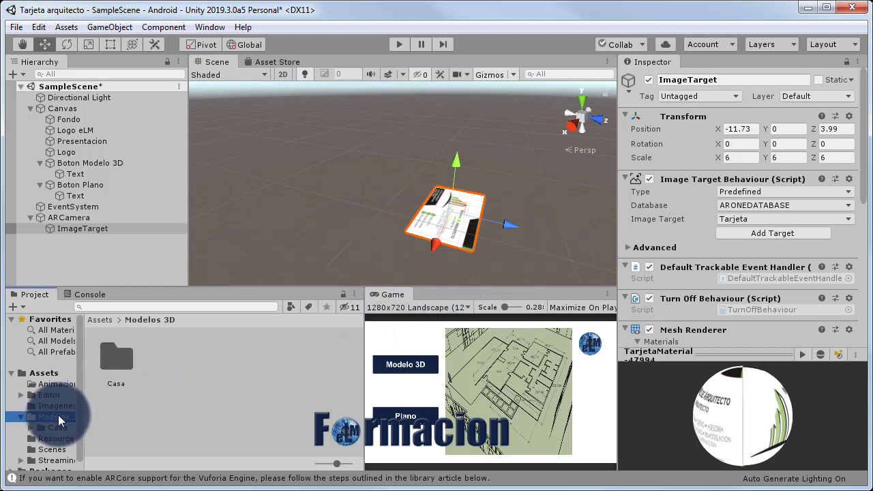
double_click(118, 358)
mouse_move(171, 364)
mouse_down()
mouse_move(247, 300)
mouse_move(553, 250)
mouse_up()
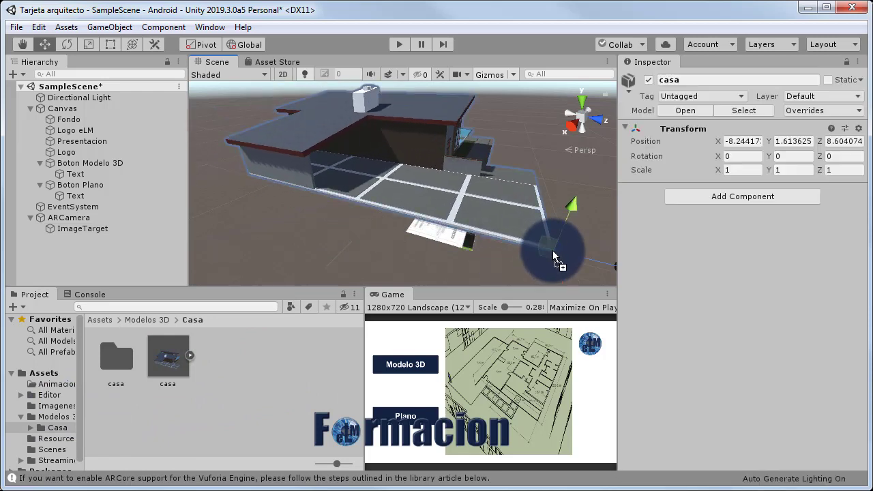
click(740, 143)
text(0)
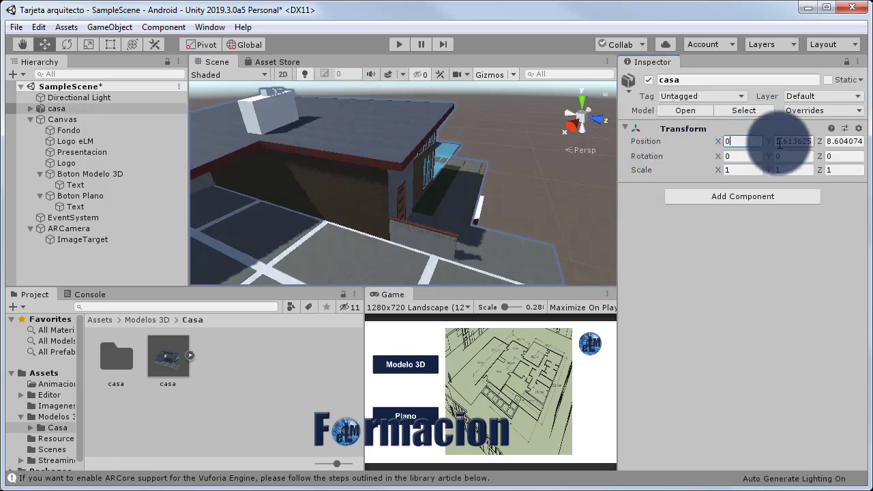
click(780, 141)
text(0.1)
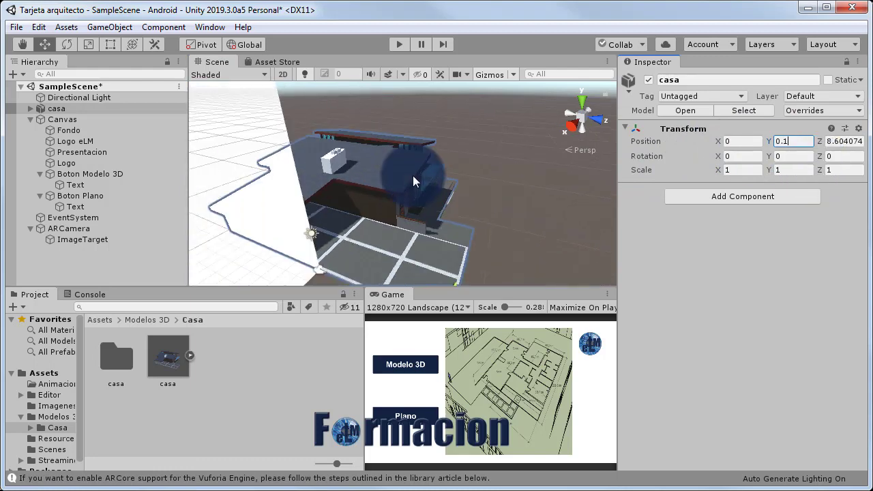
click(839, 142)
text(0)
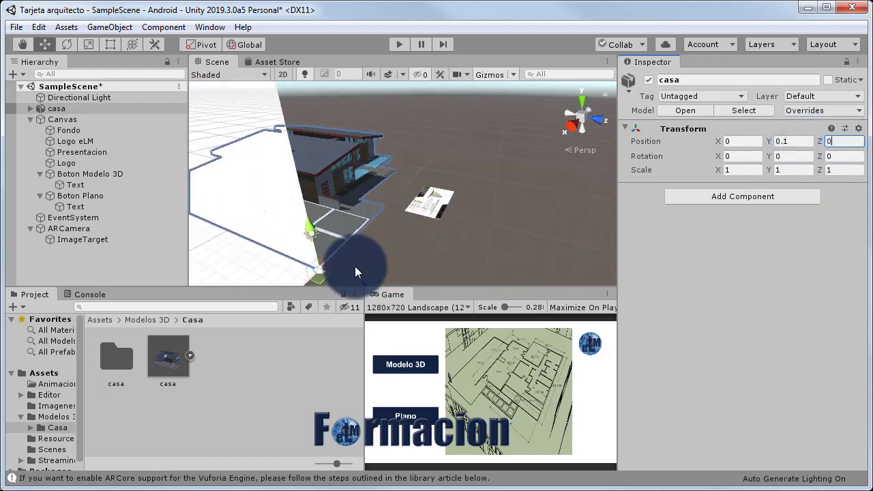
Slide the house aside and shrink it uniformly with the Scale tool.
drag(352, 280, 531, 311)
scroll(464, 263, down, 3)
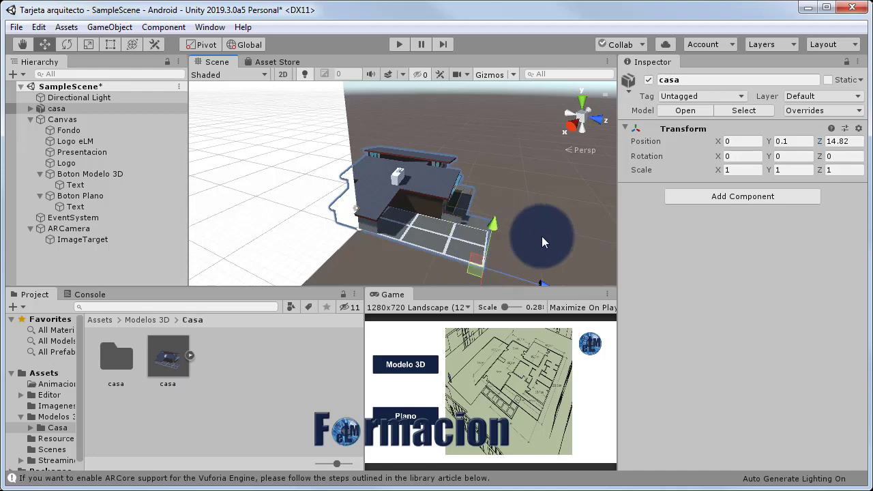
mouse_move(542, 242)
alt+mouse_down()
mouse_move(293, 276)
mouse_move(351, 266)
alt+mouse_up()
click(519, 257)
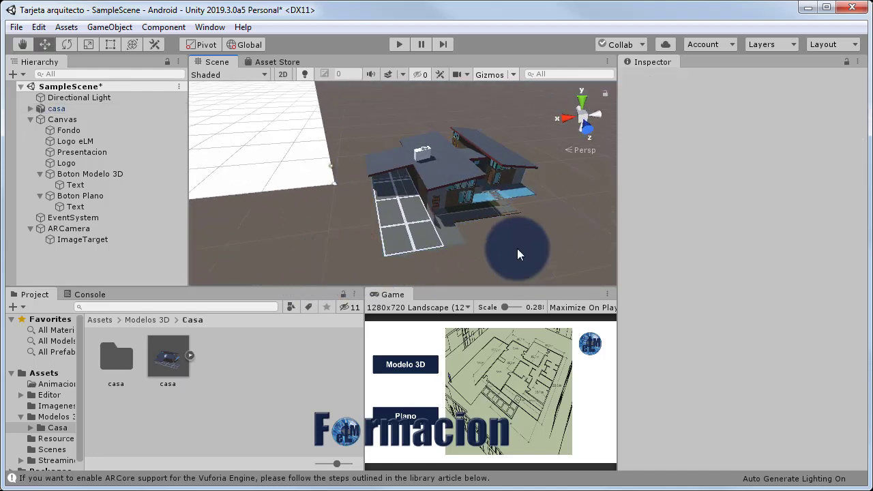
click(464, 196)
click(88, 45)
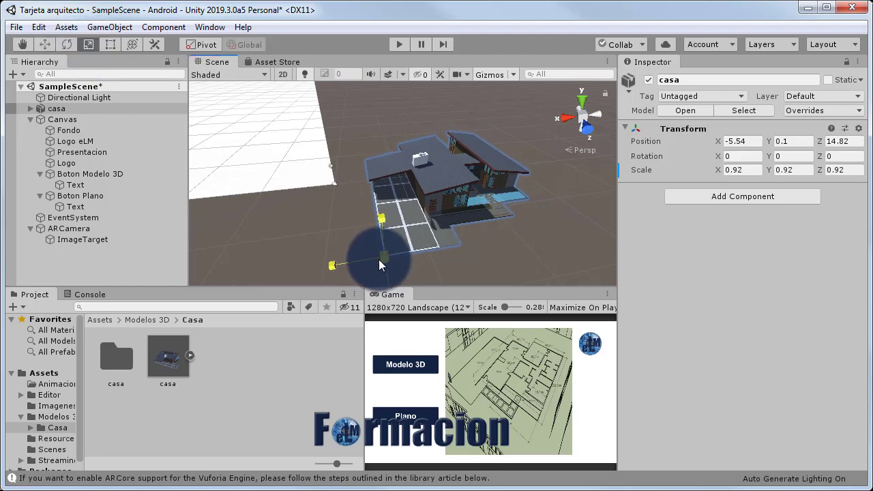
drag(381, 264, 372, 262)
click(488, 263)
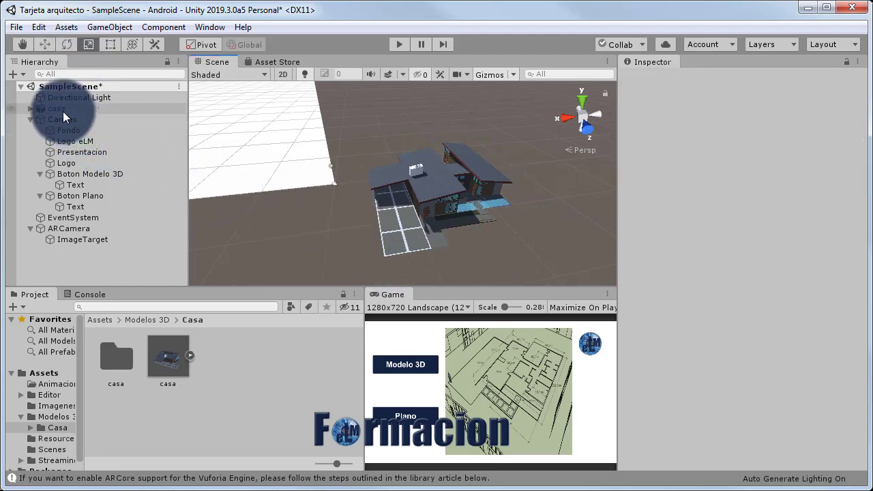
Make casa a child of ImageTarget and return the scene view to 2D.
drag(62, 112, 84, 240)
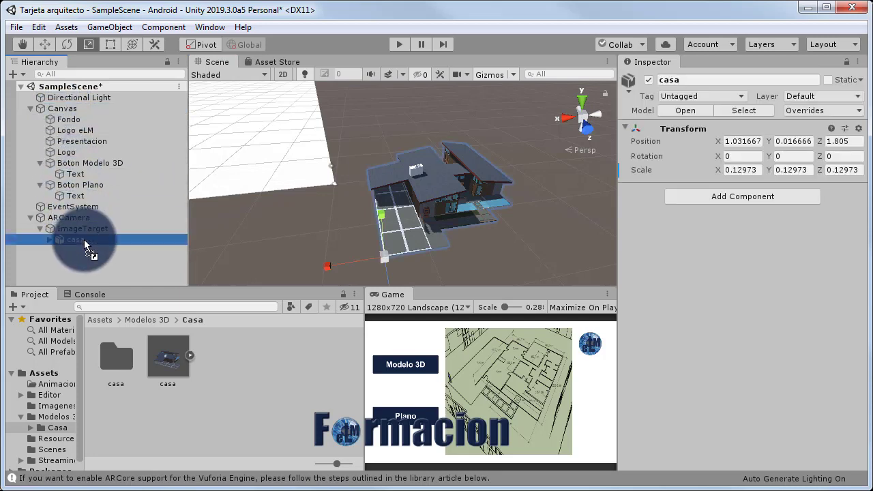
click(292, 243)
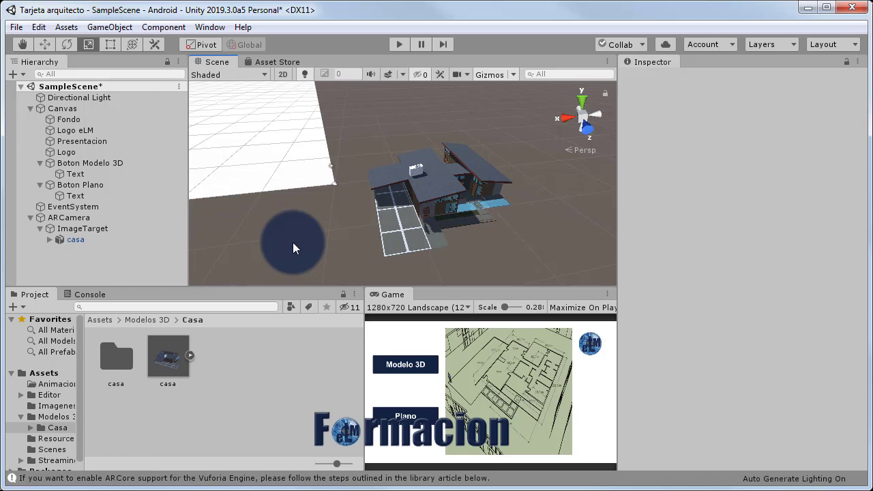
click(283, 75)
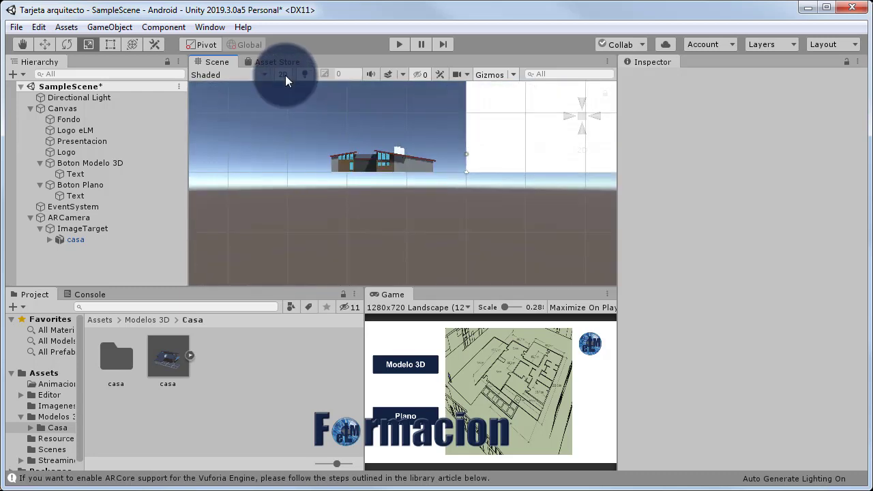
Frame the whole canvas in the 2D Scene view and select Boton Modelo 3D.
middle_drag(412, 245, 335, 249)
scroll(455, 166, up, 3)
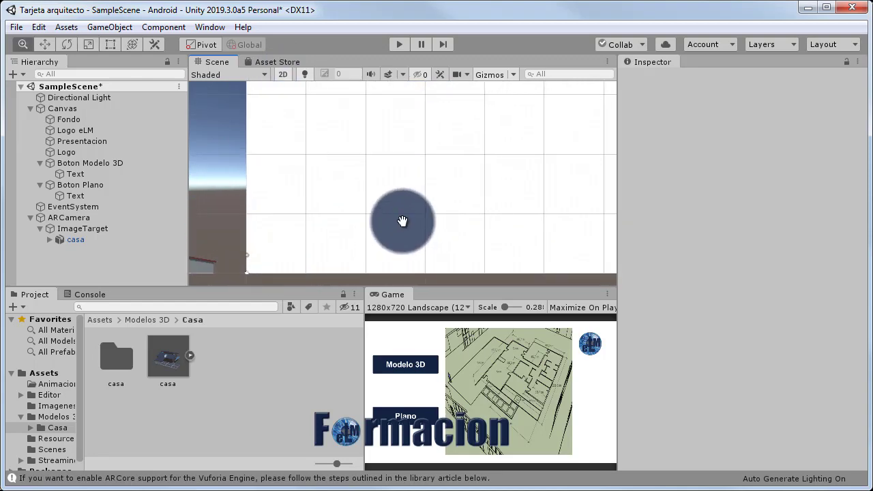
scroll(407, 197, down, 4)
scroll(436, 189, down, 2)
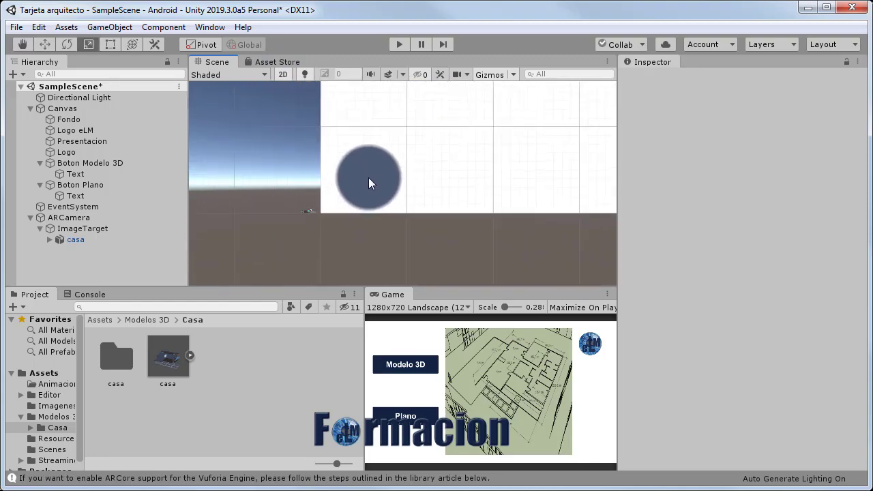
mouse_move(371, 171)
middle_down()
mouse_move(437, 179)
mouse_move(370, 194)
middle_up()
scroll(370, 194, down, 3)
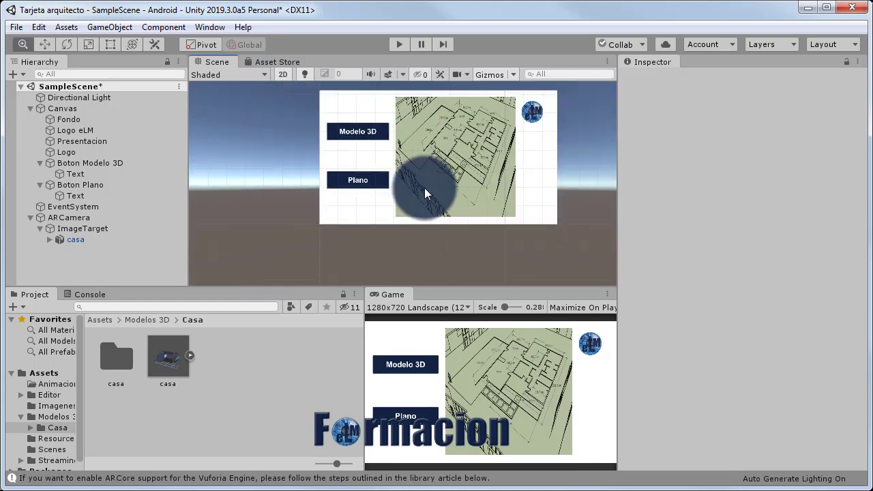
middle_drag(425, 191, 370, 205)
scroll(371, 206, up, 2)
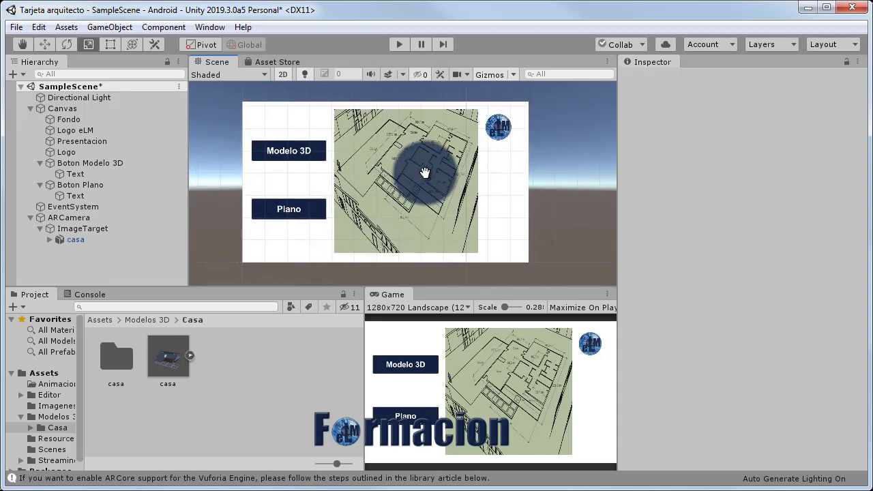
click(124, 164)
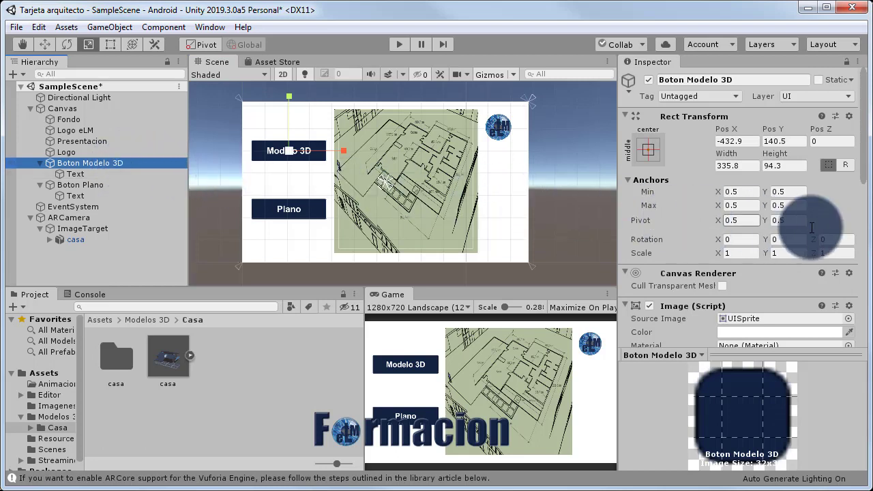
Add four On Click action slots to Boton Modelo 3D.
mouse_move(860, 175)
mouse_down()
mouse_move(861, 321)
mouse_move(824, 283)
mouse_up()
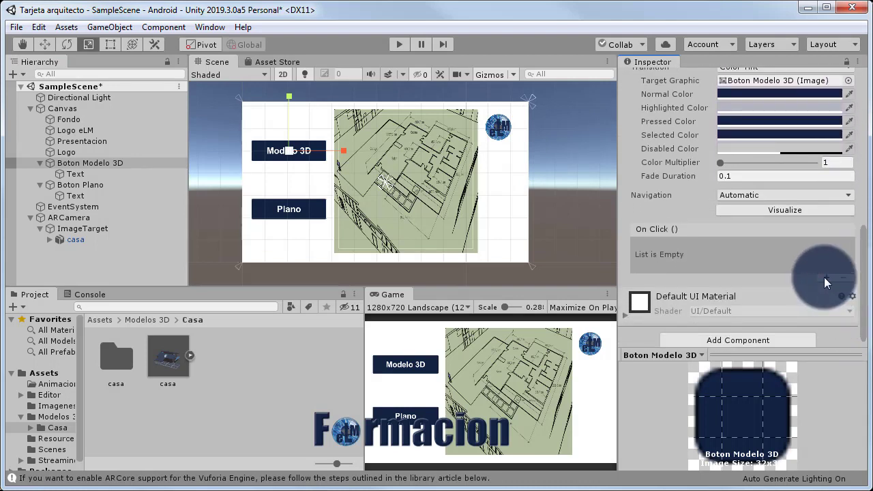
click(824, 277)
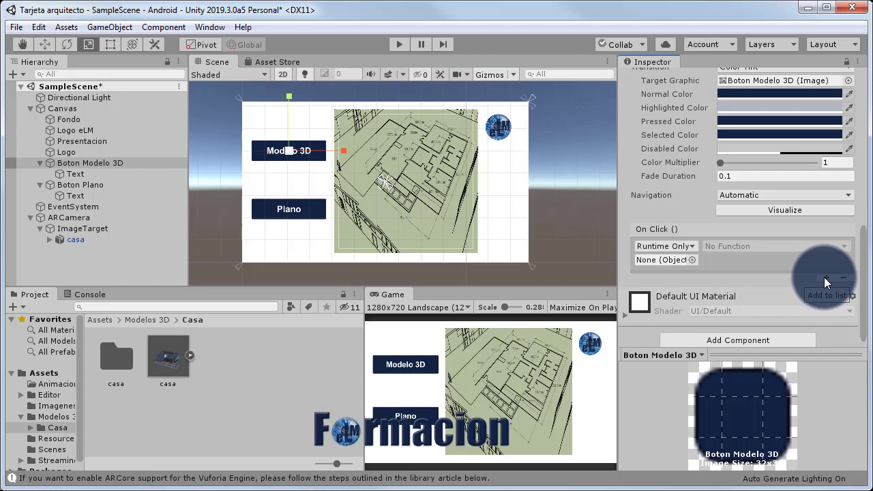
click(824, 277)
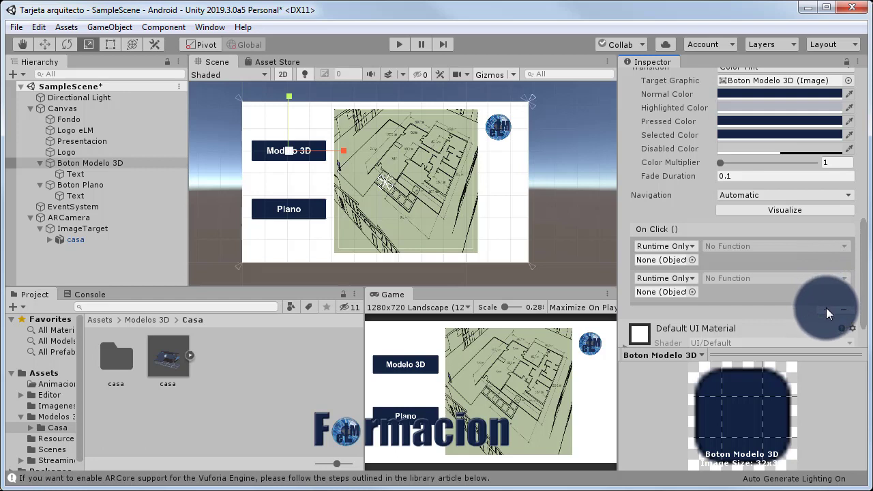
click(826, 308)
scroll(826, 306, down, 3)
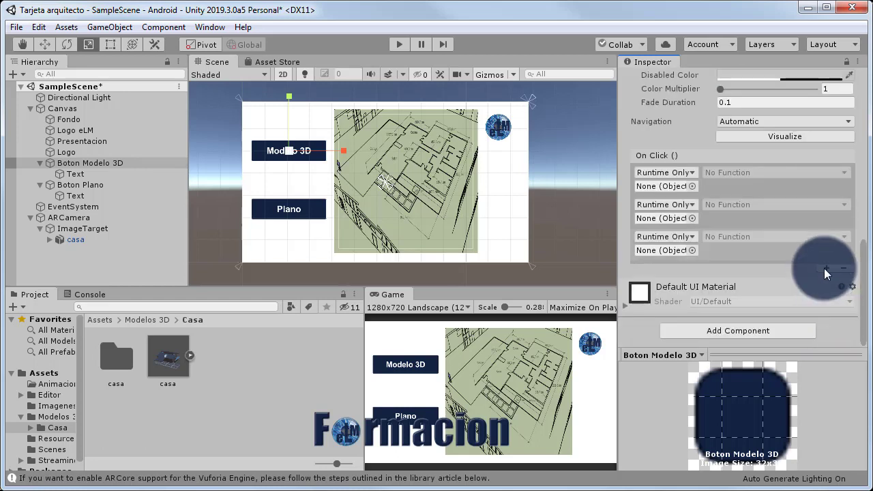
click(824, 269)
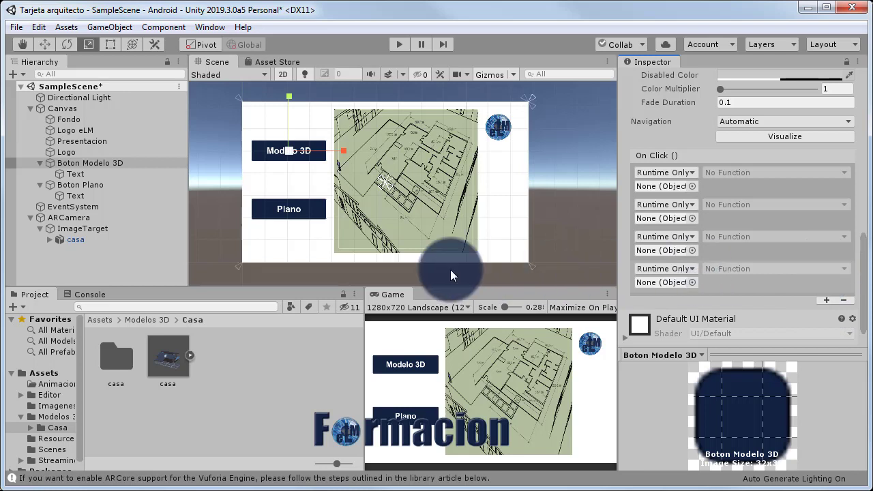
Assign ARCamera to the first action with GameObject.SetActive checked.
drag(80, 229, 76, 219)
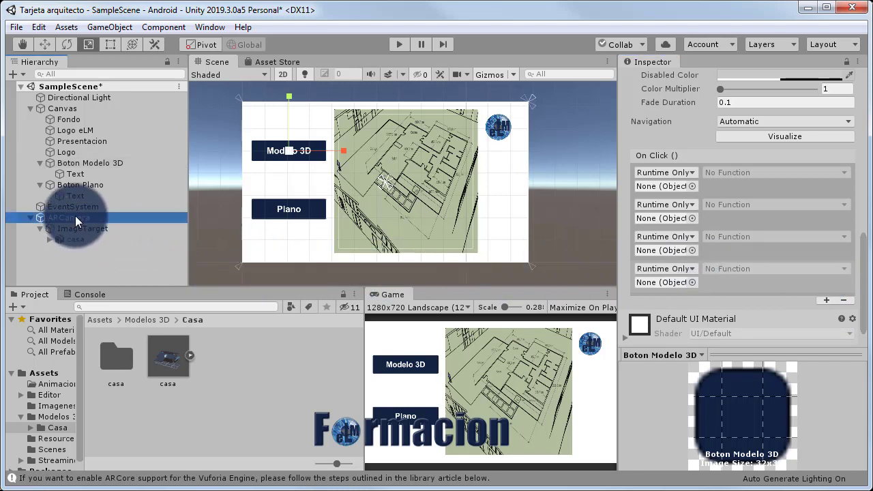
drag(439, 219, 661, 193)
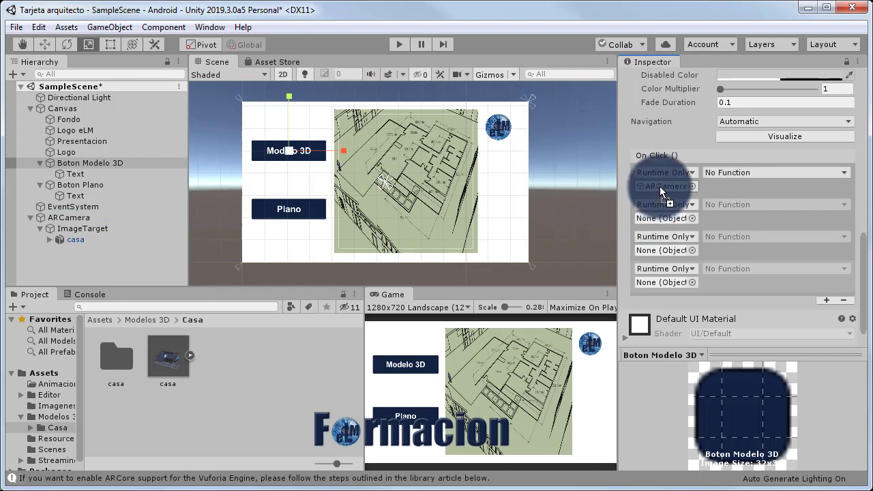
click(771, 171)
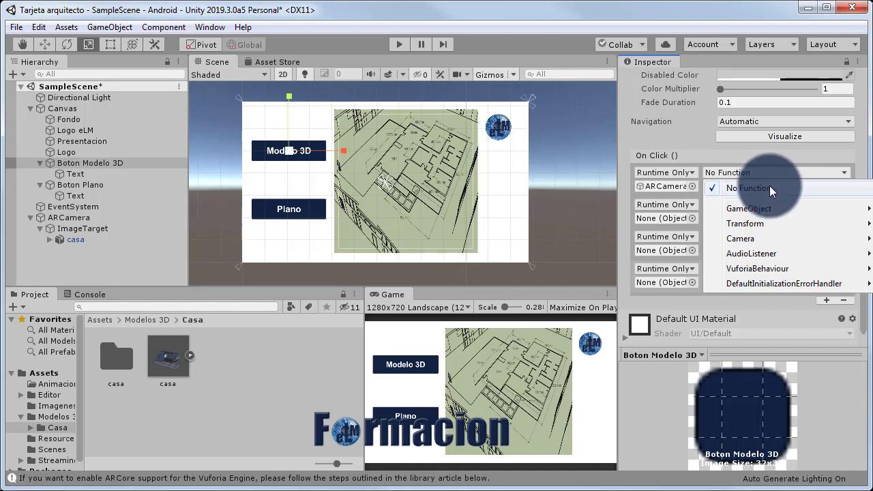
mouse_move(766, 205)
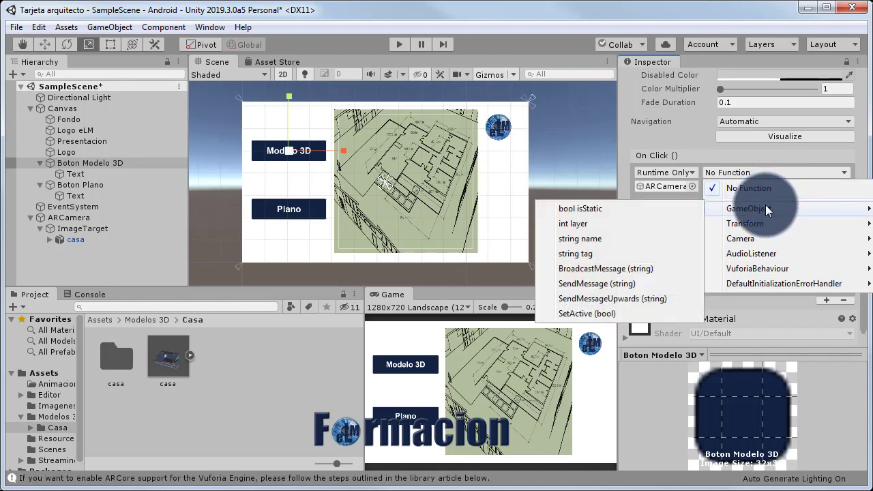
click(629, 311)
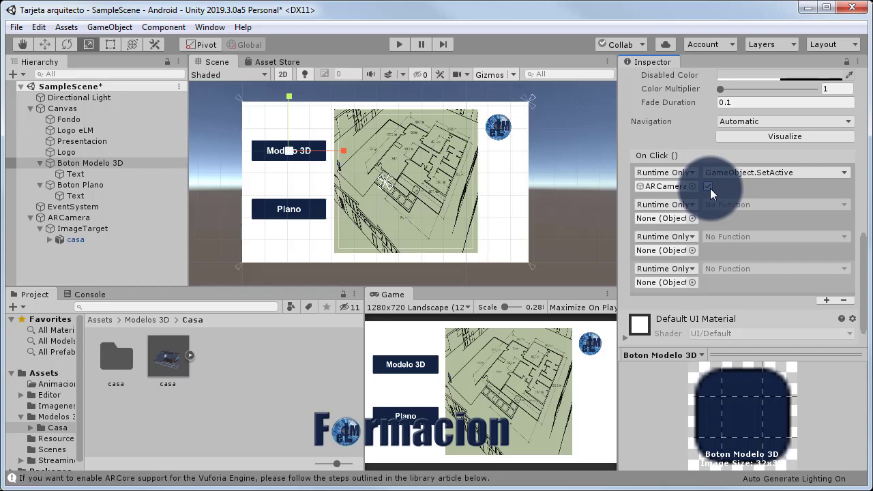
Assign Presentacion, Fondo and Logo to the second, third and fourth actions.
click(106, 142)
drag(105, 142, 645, 220)
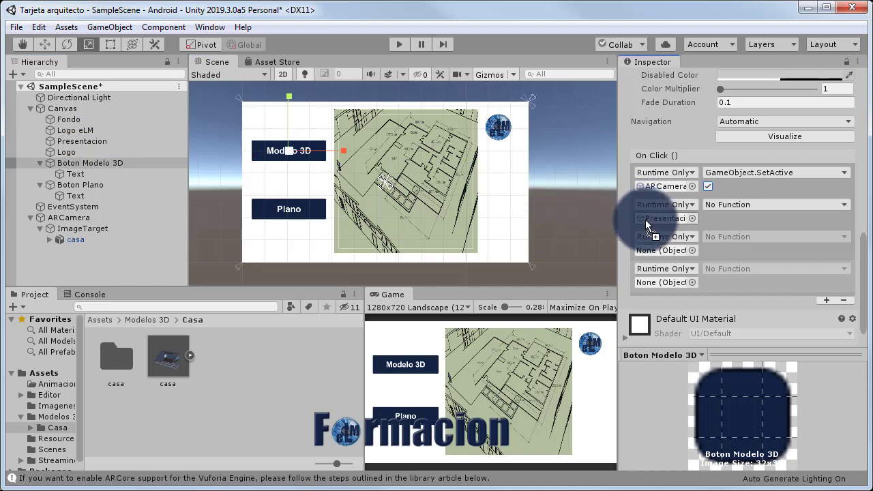
click(75, 120)
drag(75, 120, 675, 251)
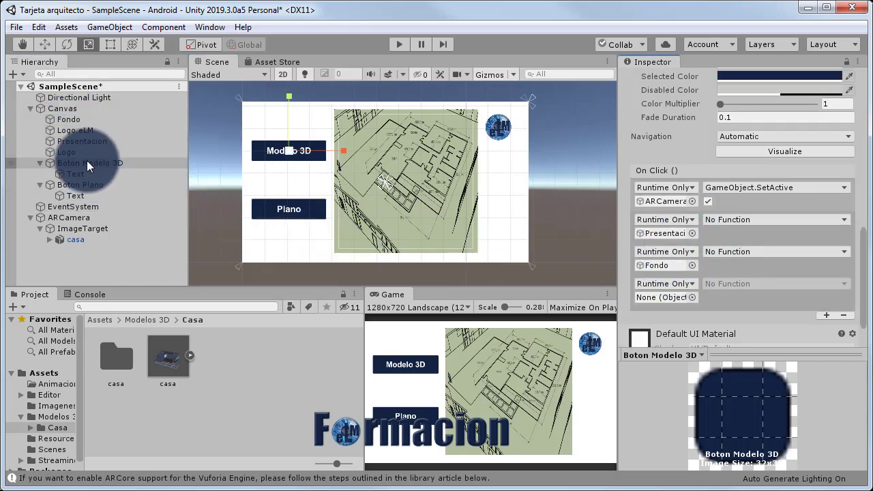
drag(77, 153, 651, 300)
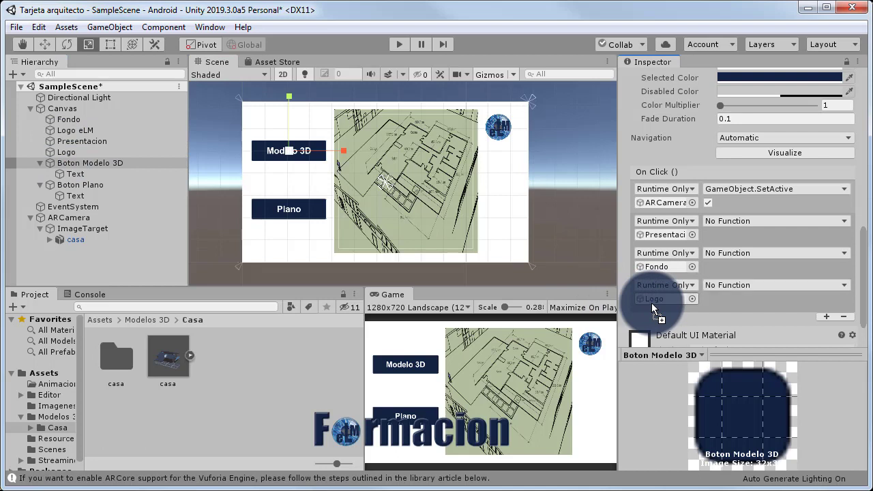
Set the Presentacion, Fondo and Logo actions to GameObject.SetActive, left unchecked.
click(754, 224)
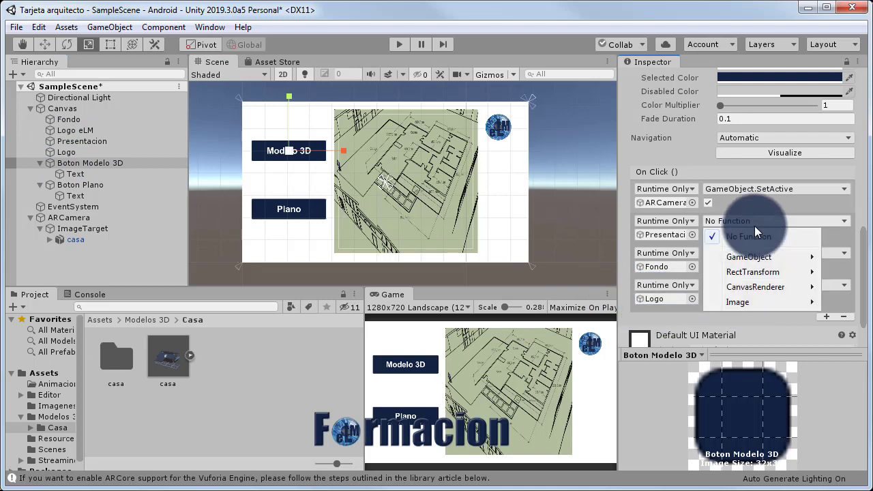
mouse_move(767, 258)
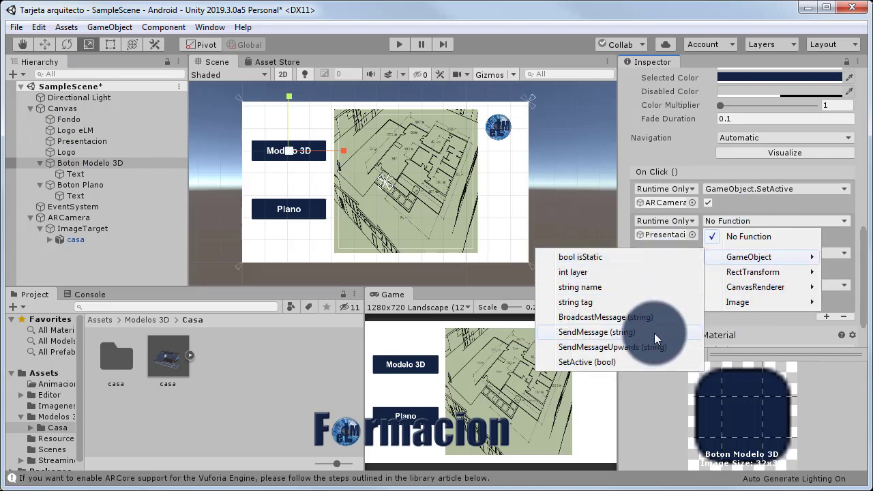
click(634, 357)
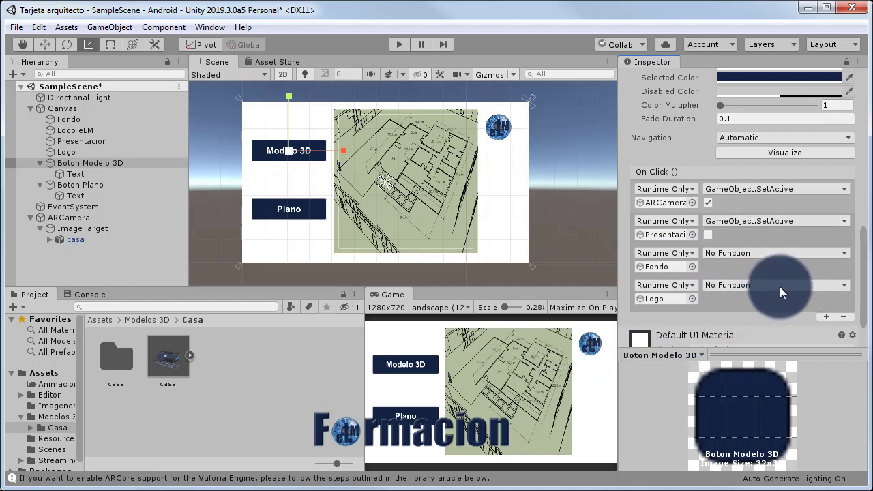
click(765, 254)
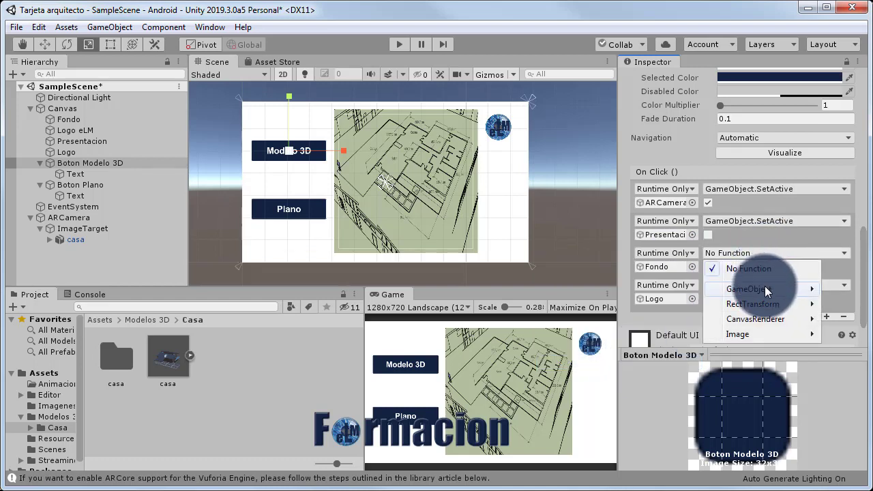
mouse_move(764, 286)
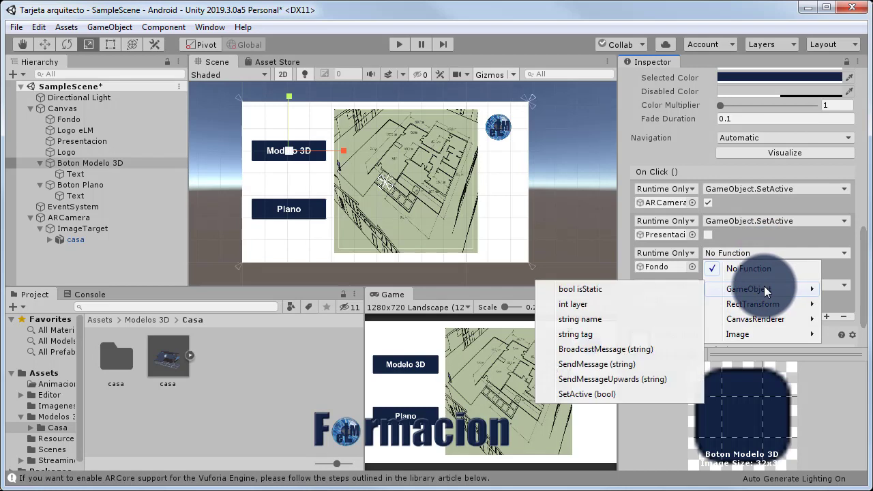
click(601, 393)
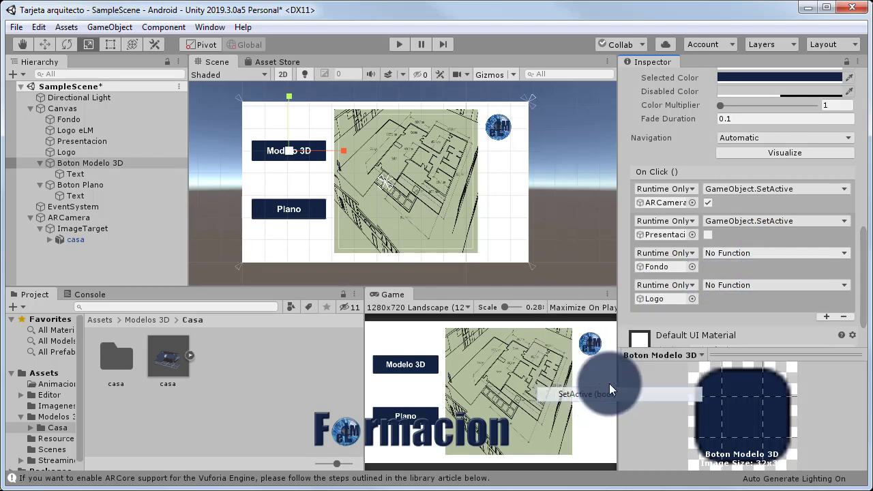
click(753, 285)
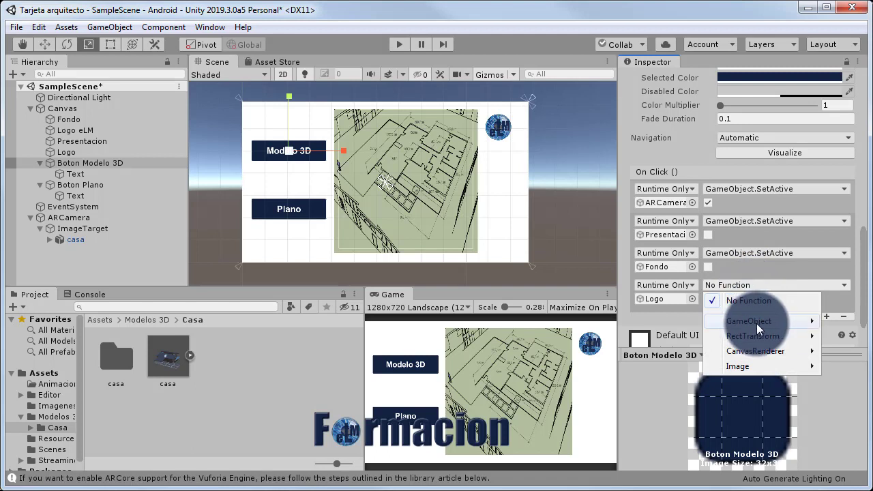
mouse_move(757, 325)
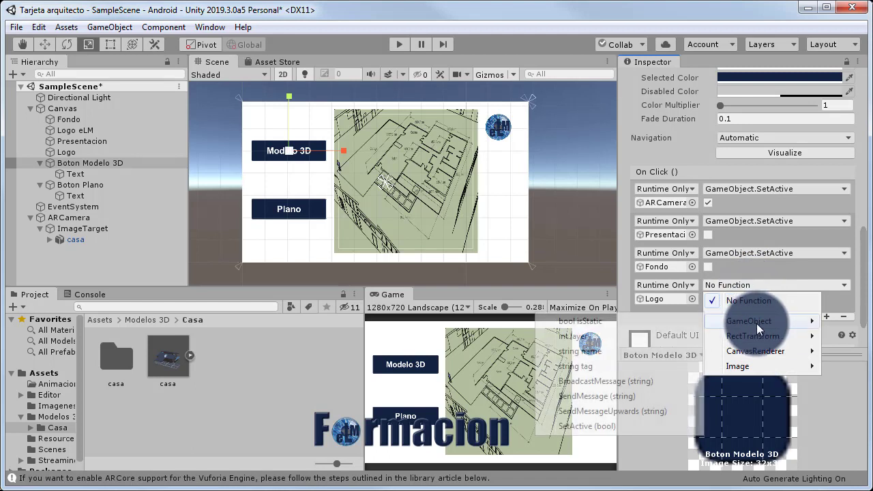
click(621, 428)
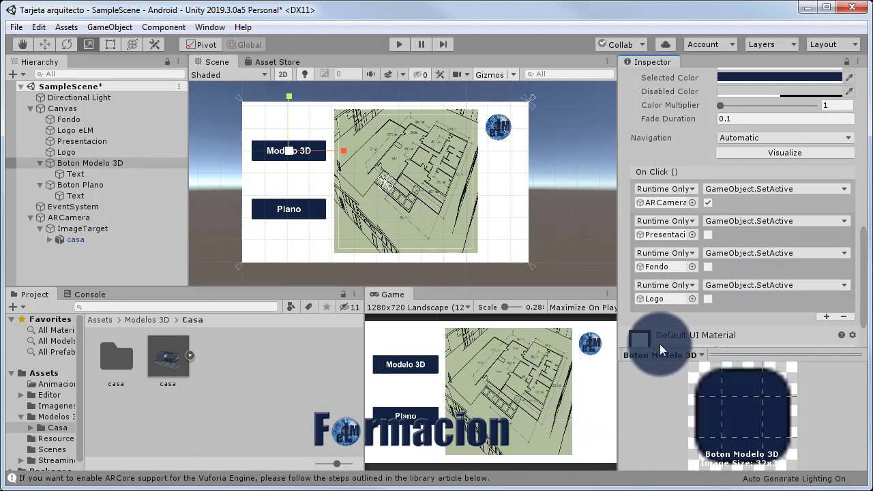
Rename the Logo object to Plano.
click(73, 151)
scroll(750, 123, up, 5)
click(687, 79)
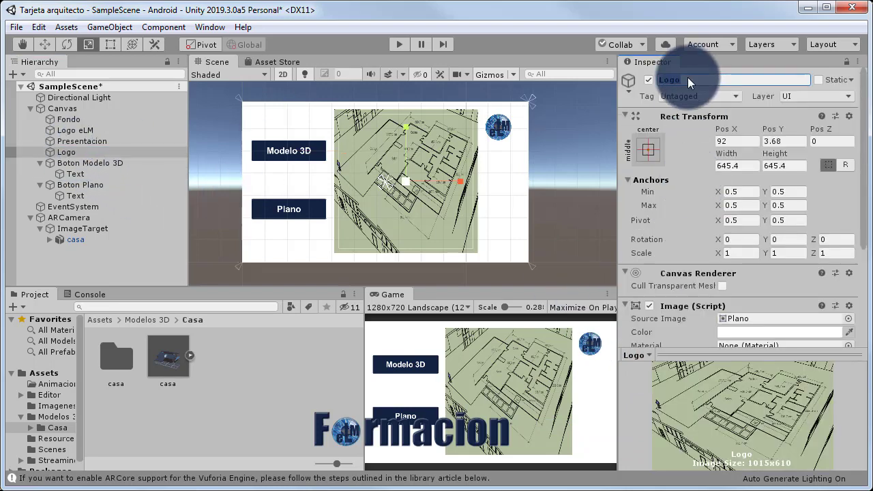
text(Plano)
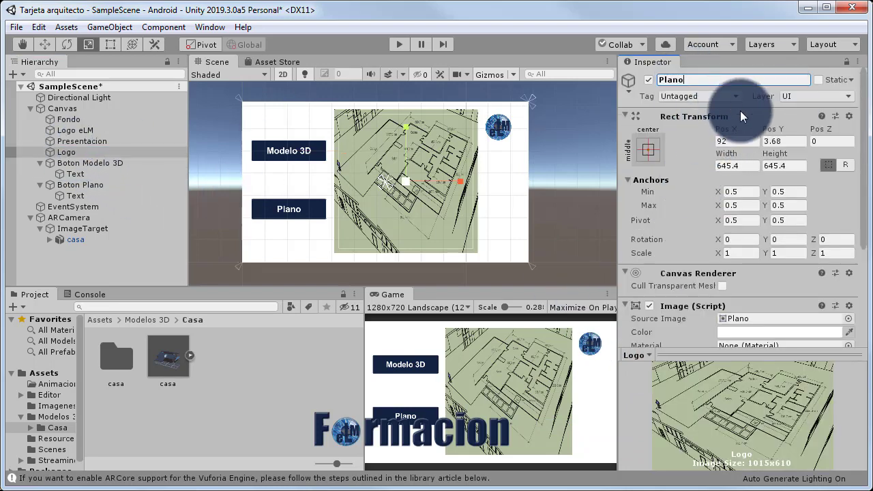
key(Return)
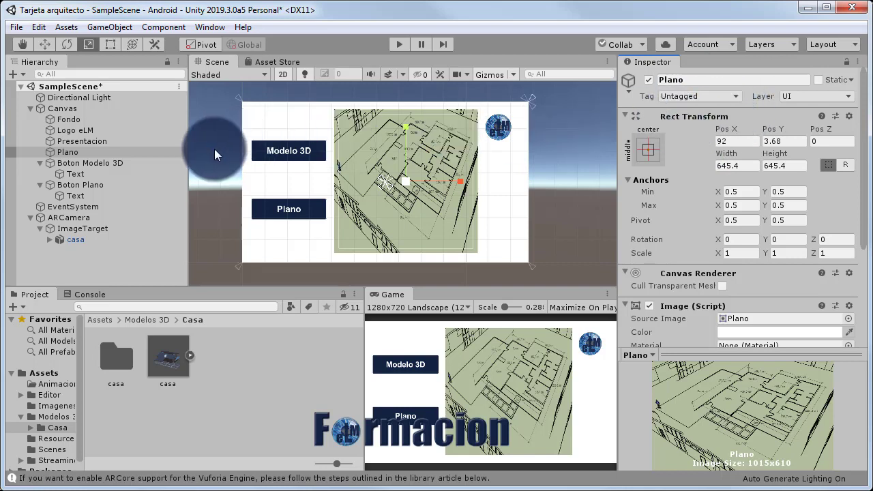
Add four On Click action slots to Boton Plano.
click(100, 183)
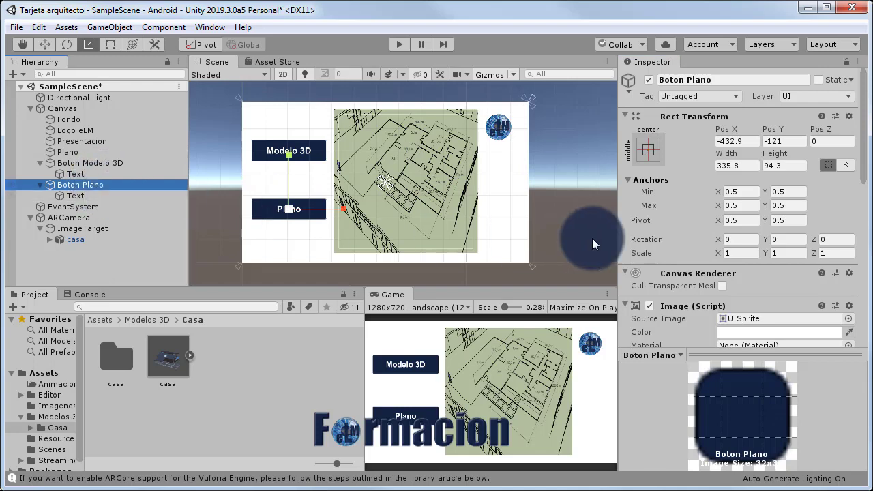
scroll(644, 235, down, 5)
scroll(645, 235, down, 3)
scroll(644, 236, down, 1)
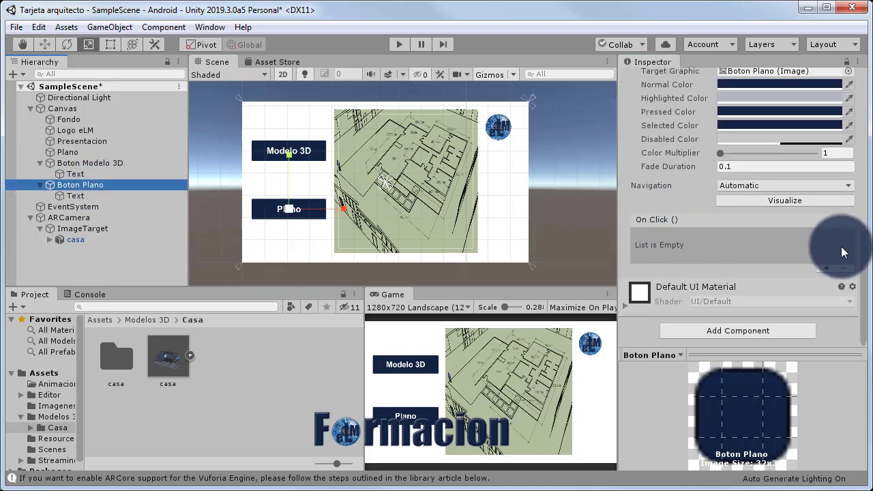
click(826, 267)
click(826, 267)
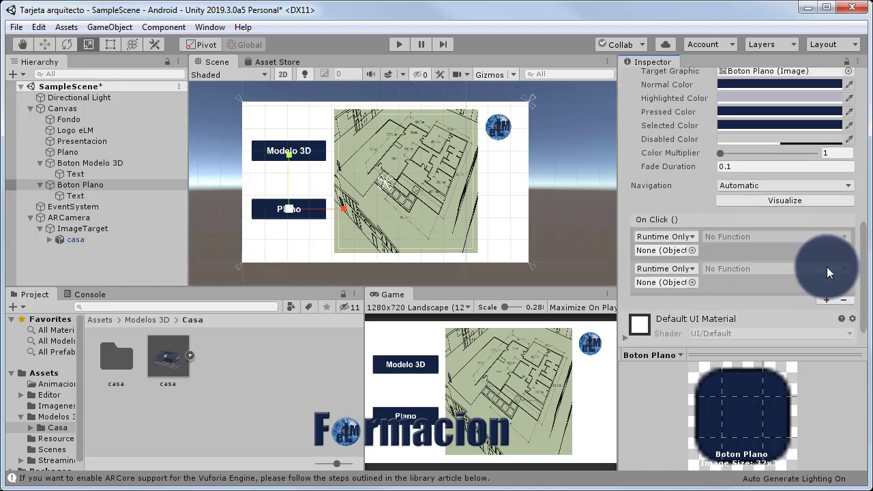
click(825, 300)
click(825, 330)
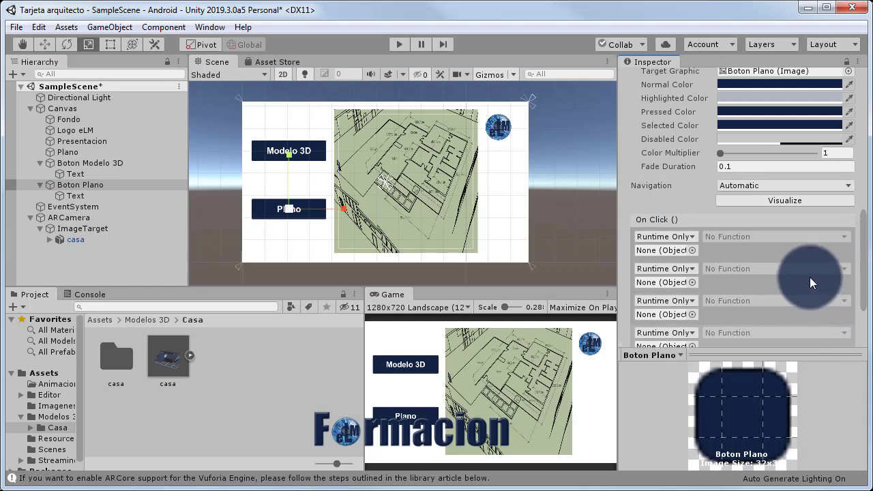
scroll(810, 277, down, 3)
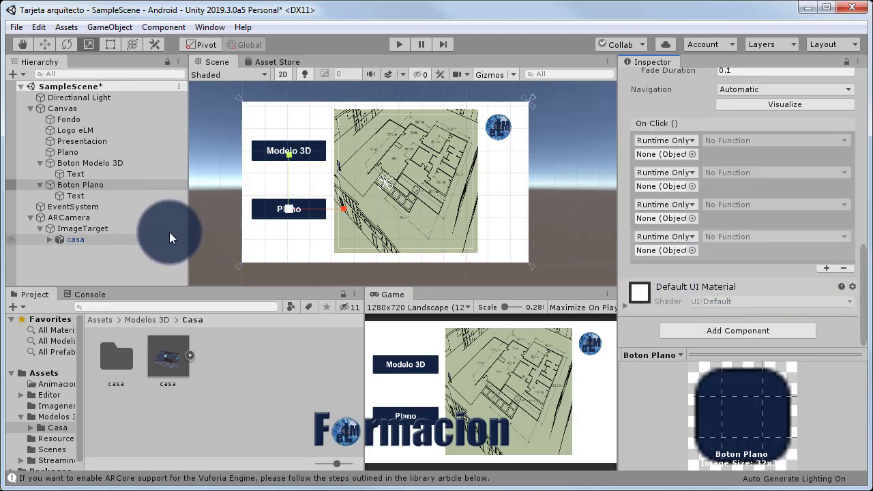
Assign ARCamera, Fondo, Presentacion and Plano as the four click targets.
mouse_move(79, 185)
mouse_down()
mouse_move(320, 211)
mouse_move(655, 153)
mouse_up()
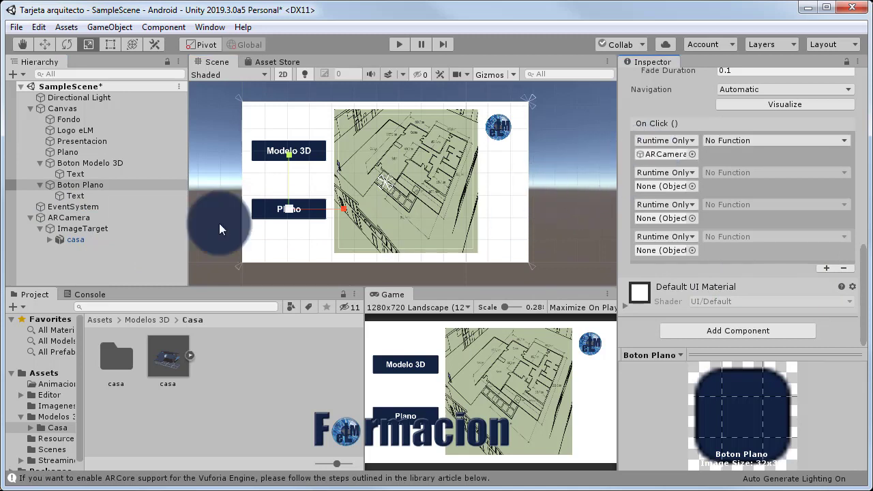
drag(68, 119, 665, 186)
mouse_move(94, 141)
mouse_down()
mouse_move(648, 225)
mouse_move(652, 218)
mouse_up()
drag(52, 153, 655, 249)
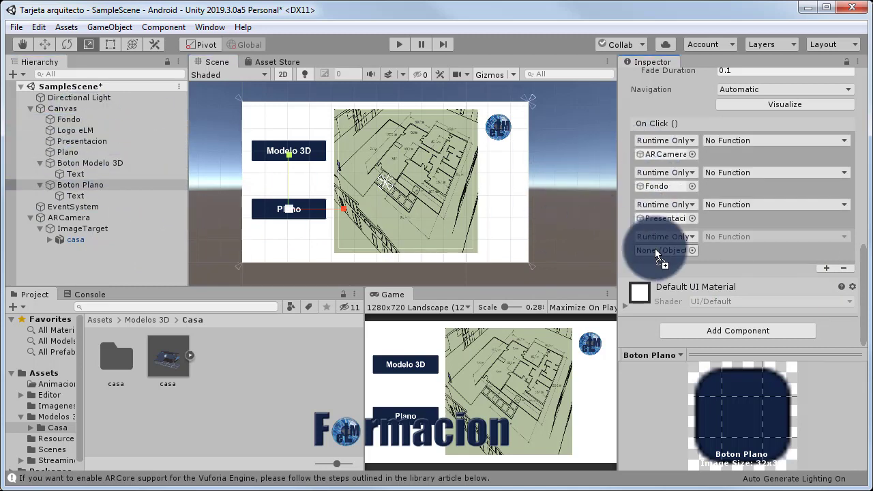
Set ARCamera to SetActive off and Fondo to SetActive on.
click(758, 142)
mouse_move(777, 180)
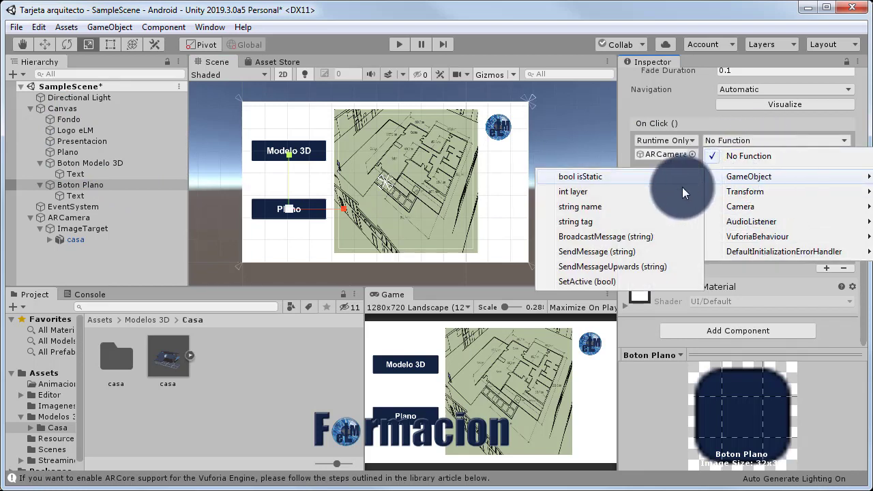
click(614, 281)
click(769, 175)
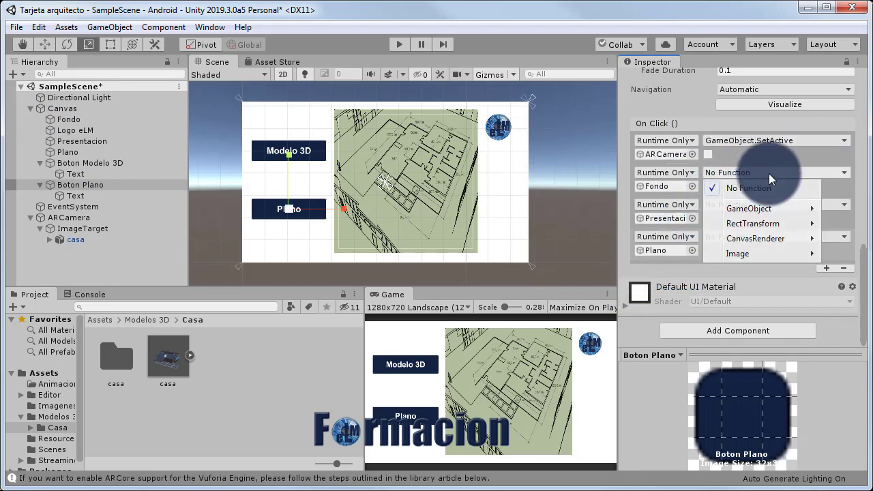
mouse_move(758, 207)
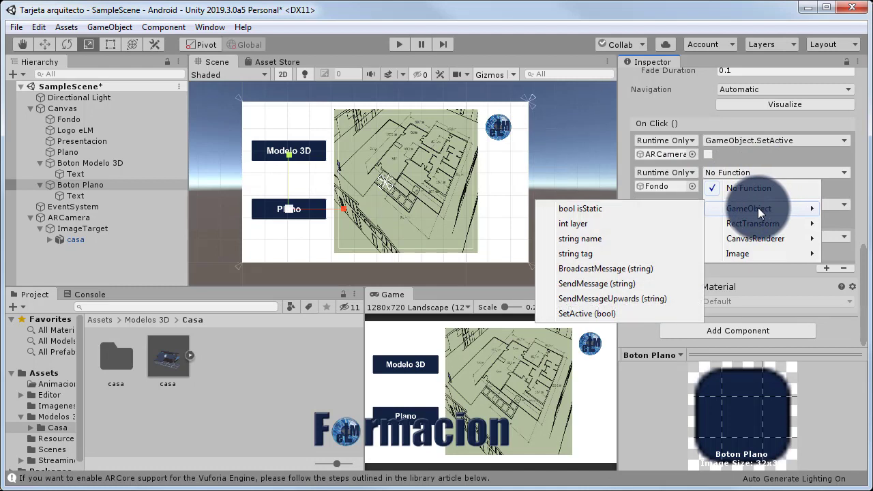
click(611, 313)
click(709, 187)
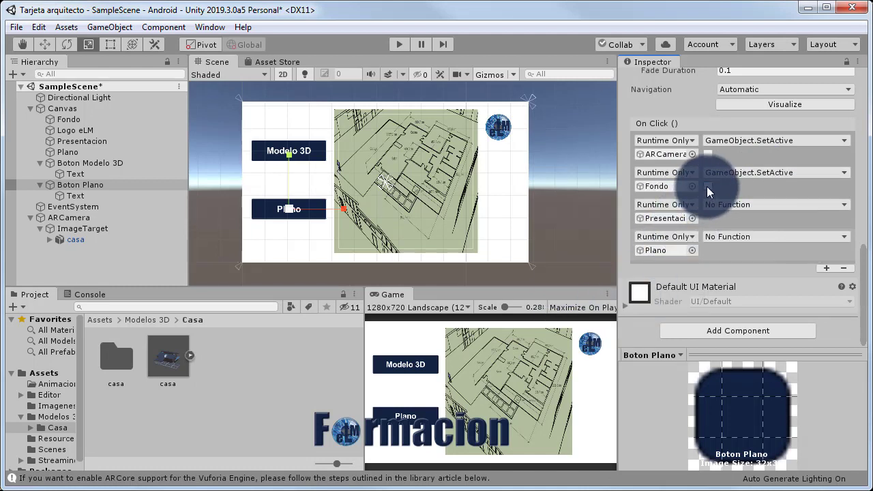
Set Presentacion to SetActive off and Plano to SetActive on.
click(809, 204)
mouse_move(782, 241)
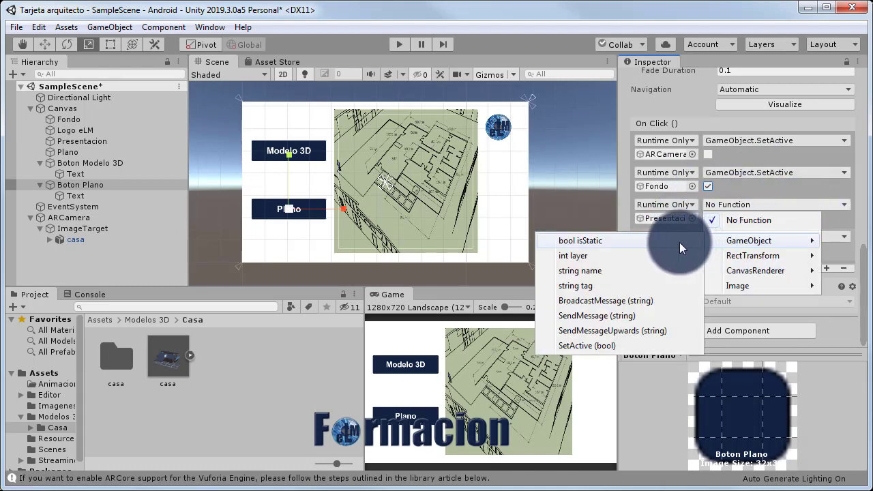
click(615, 345)
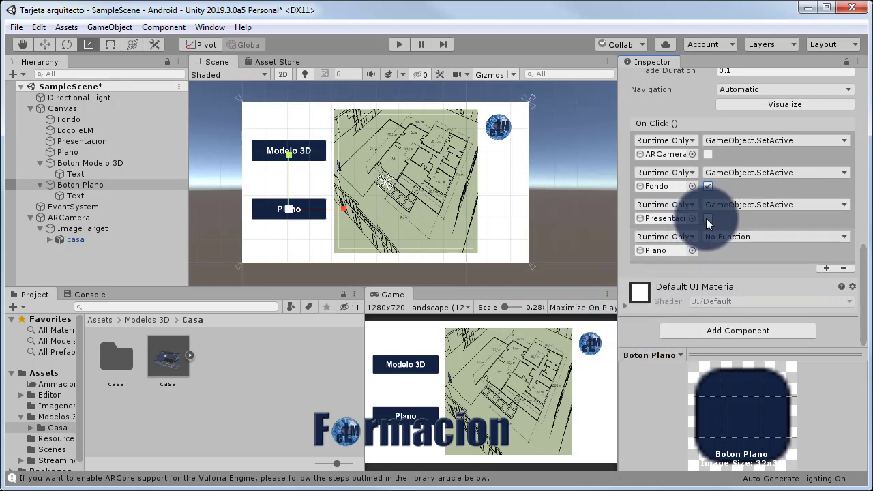
click(771, 238)
mouse_move(767, 274)
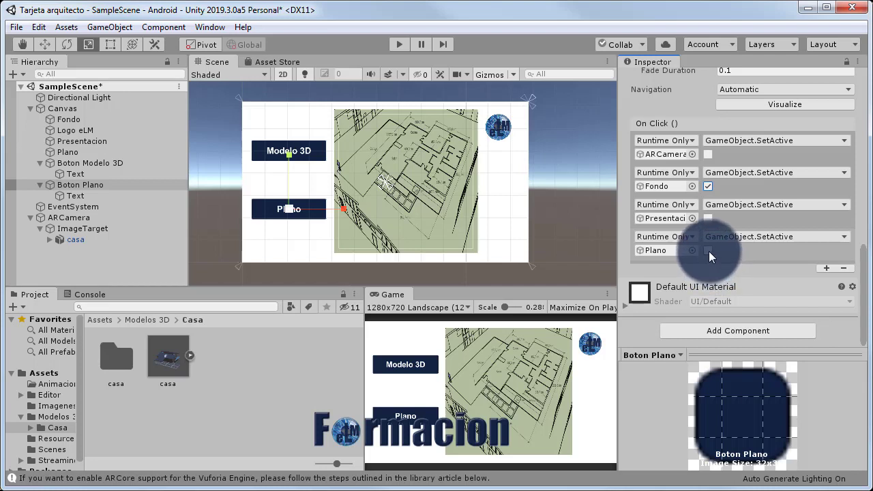
click(709, 251)
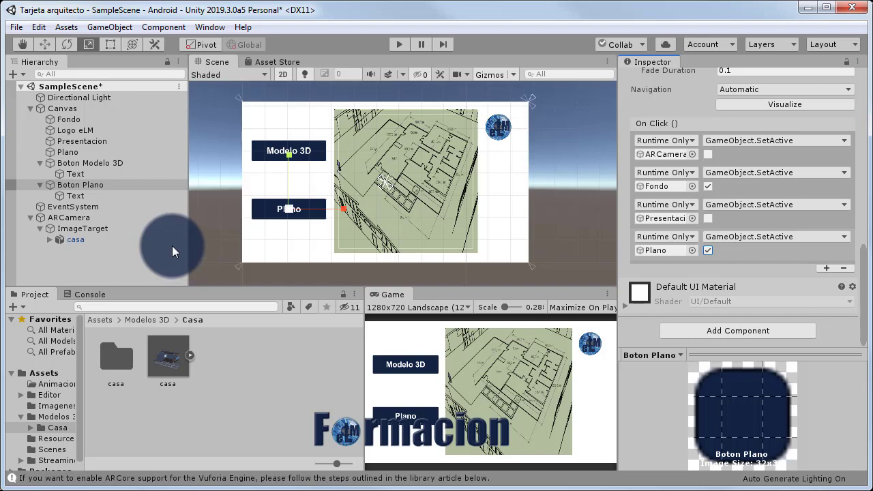
Add a Button component to the Logo eLM object.
click(77, 131)
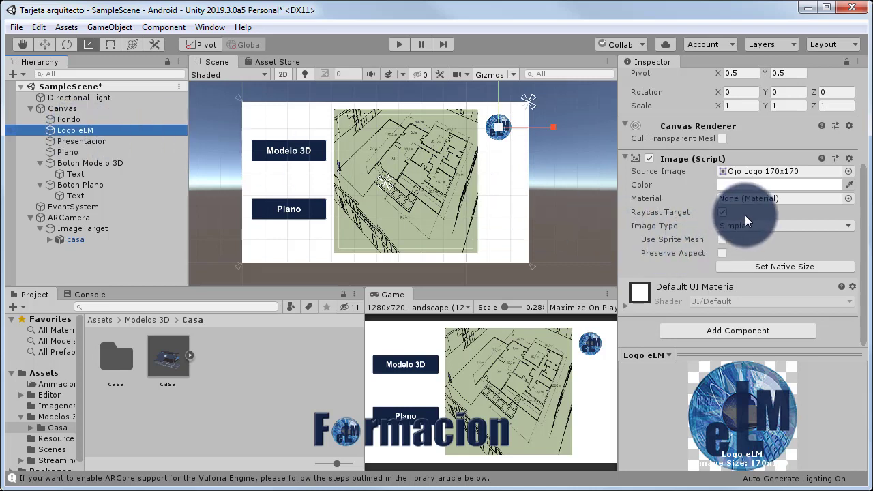
click(746, 330)
text(button)
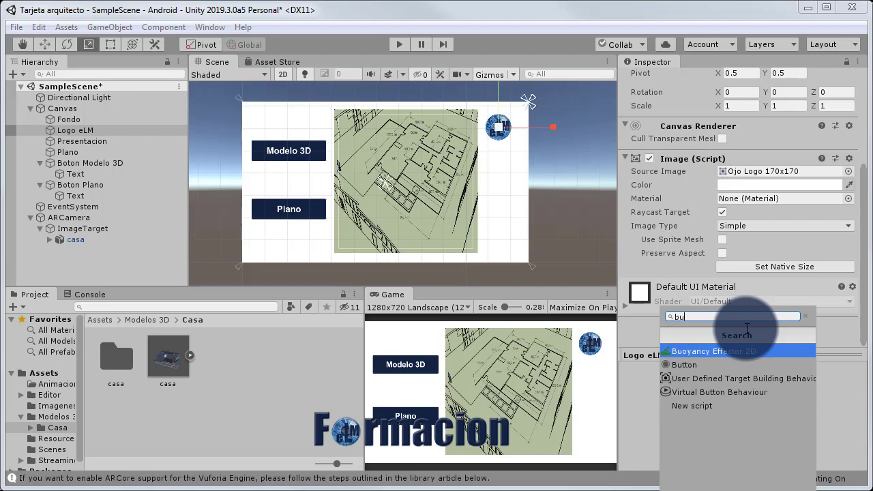
click(714, 359)
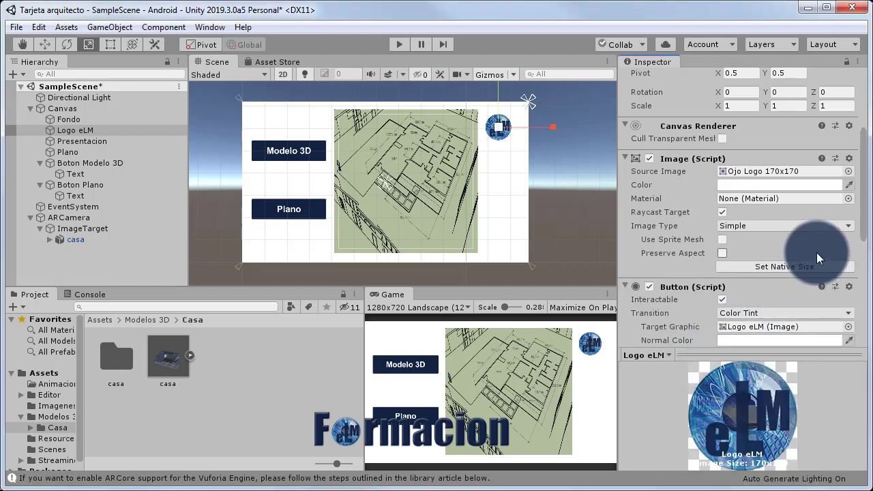
scroll(816, 253, down, 3)
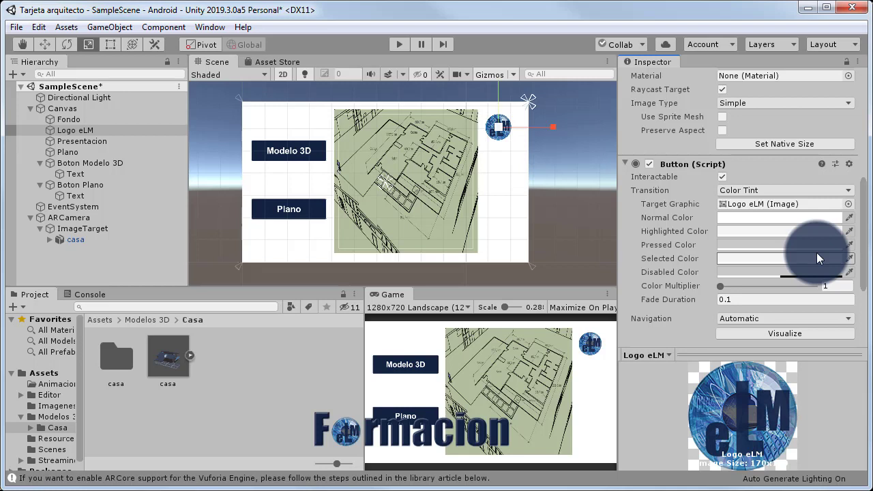
scroll(817, 253, down, 3)
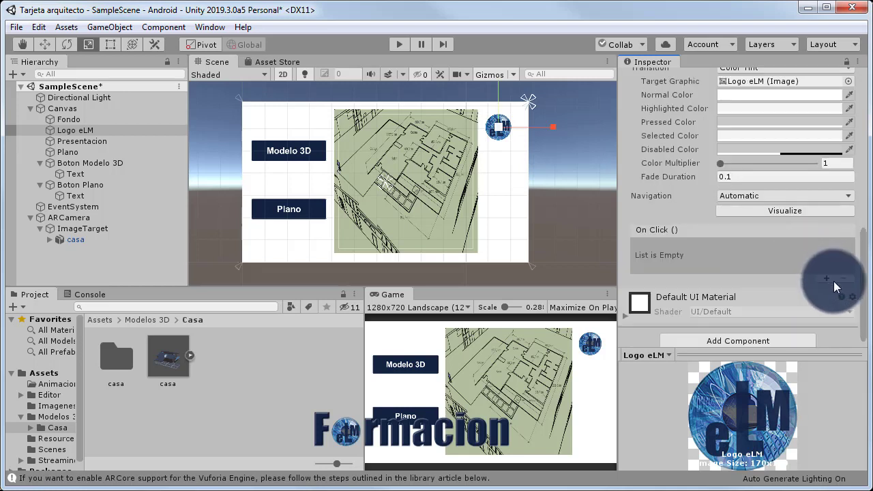
Add four On Click entries and assign ARCamera, Fondo, Presentacion and Plano to them.
click(827, 280)
click(825, 312)
click(824, 316)
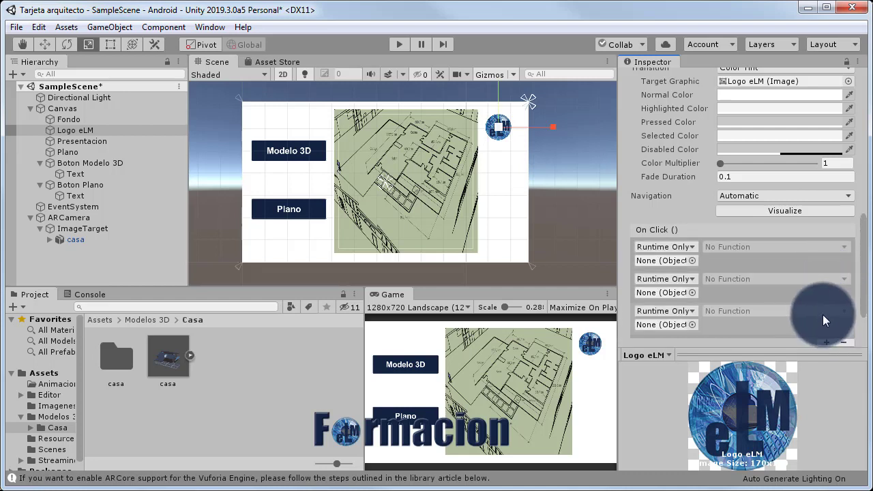
scroll(825, 293, down, 2)
click(826, 269)
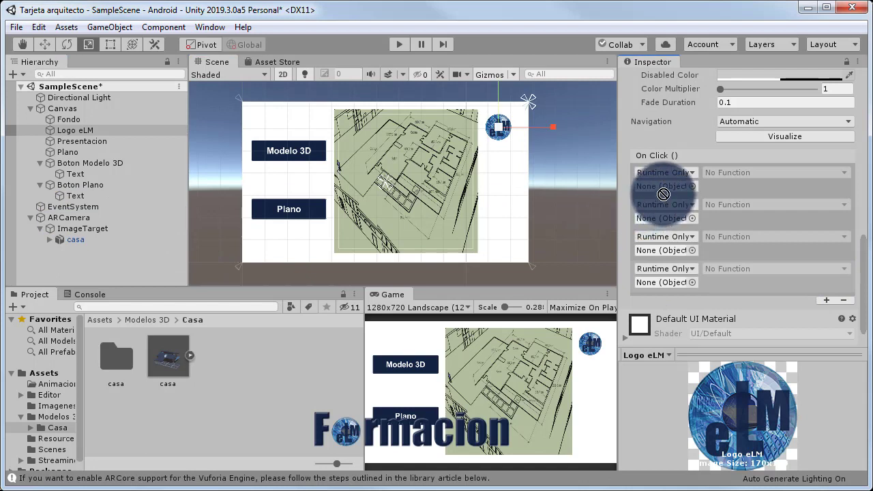
drag(115, 228, 665, 193)
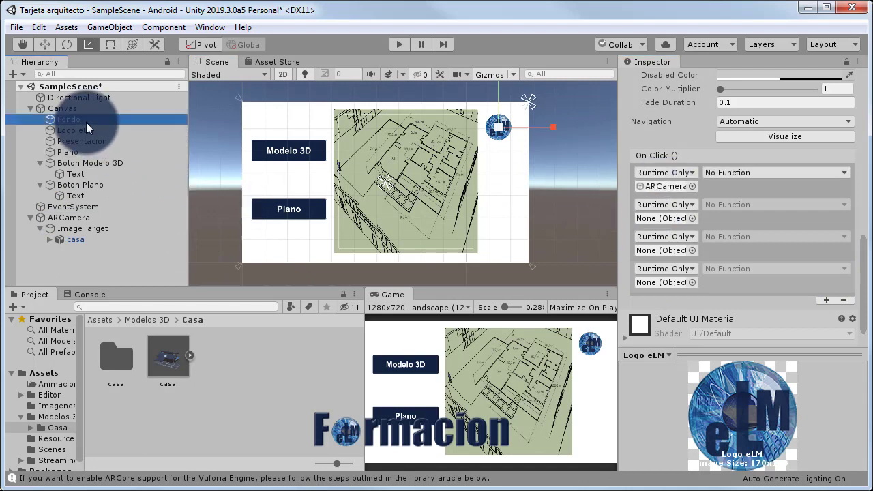
drag(86, 122, 647, 222)
mouse_move(75, 141)
mouse_down()
mouse_move(665, 249)
mouse_move(680, 295)
mouse_move(671, 283)
mouse_up()
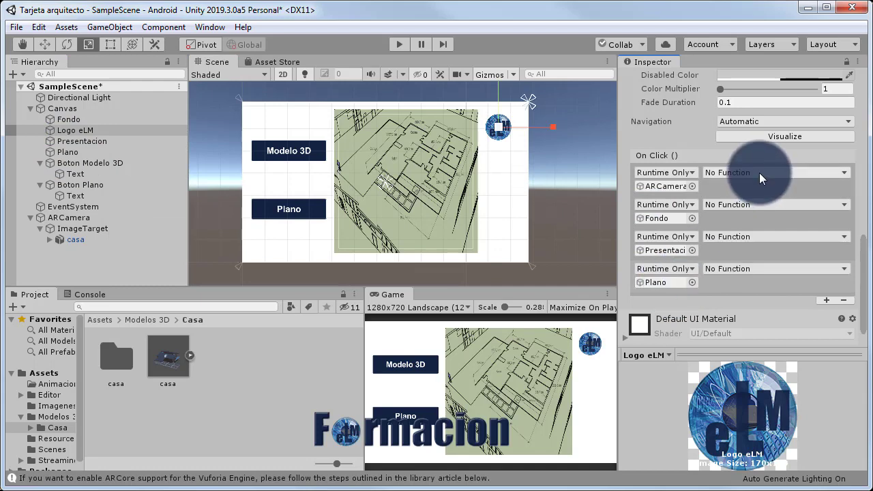
Set ARCamera's entry to GameObject.SetActive off and Fondo's to SetActive on.
click(759, 173)
mouse_move(765, 210)
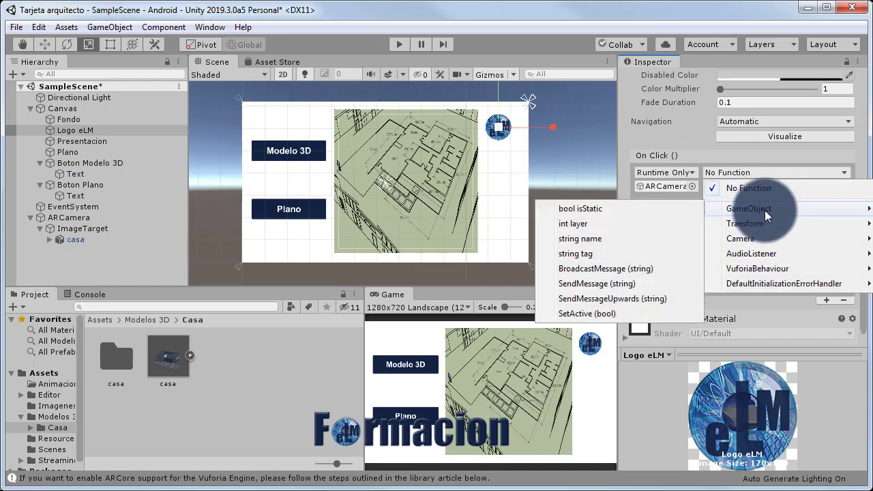
click(609, 313)
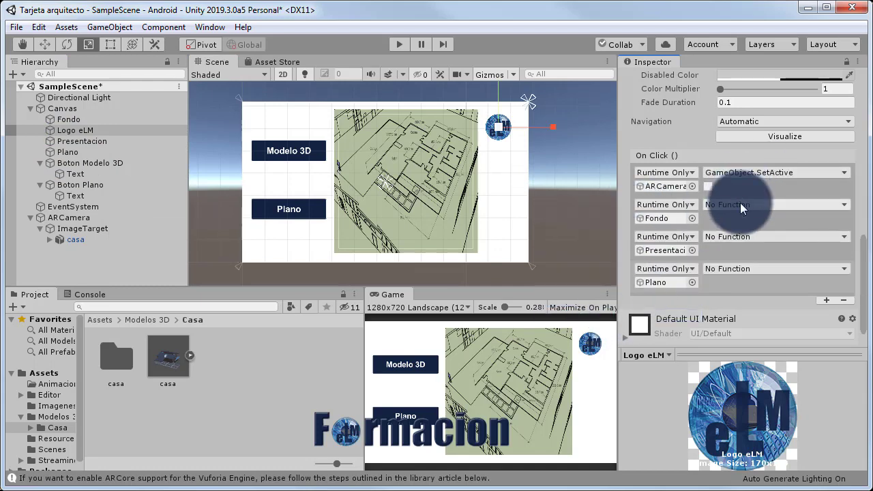
click(740, 203)
mouse_move(754, 240)
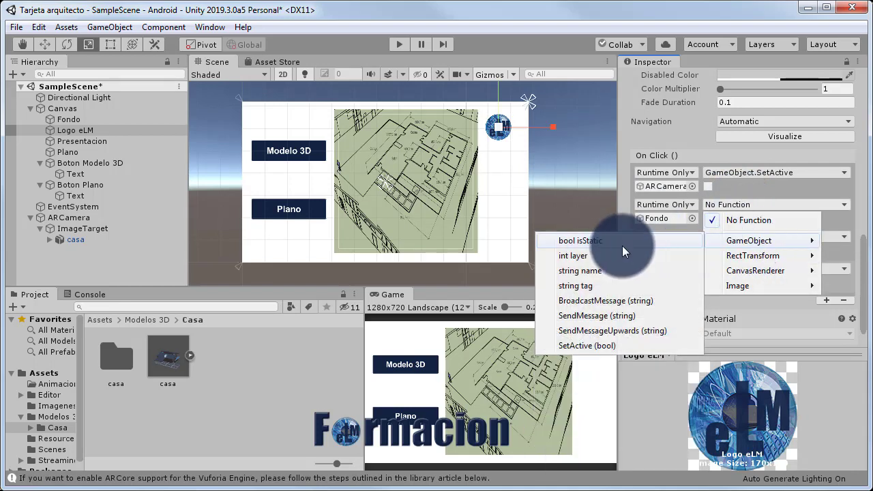
click(606, 341)
click(708, 218)
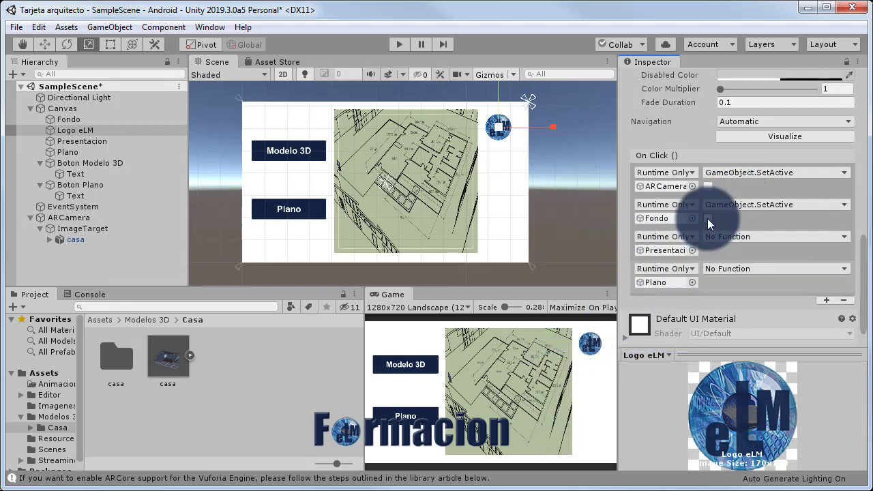
Set Presentacion's entry to GameObject.SetActive on and Plano's to SetActive off.
click(741, 239)
mouse_move(746, 273)
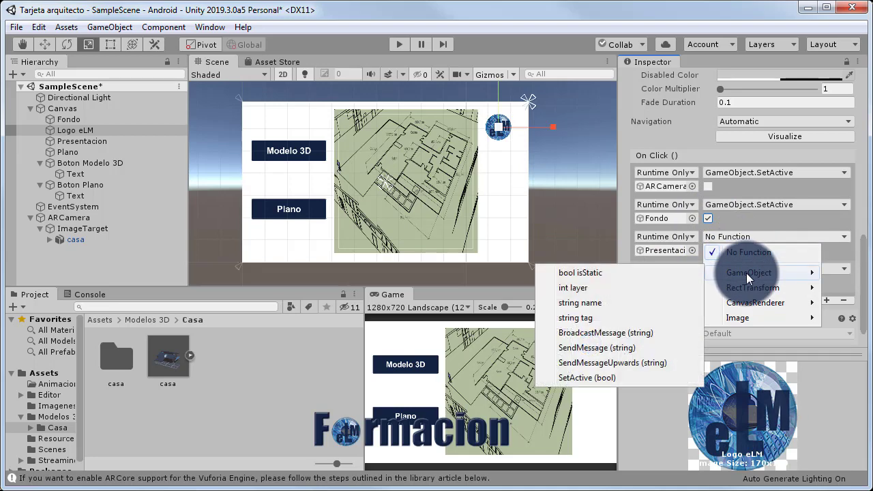
click(605, 375)
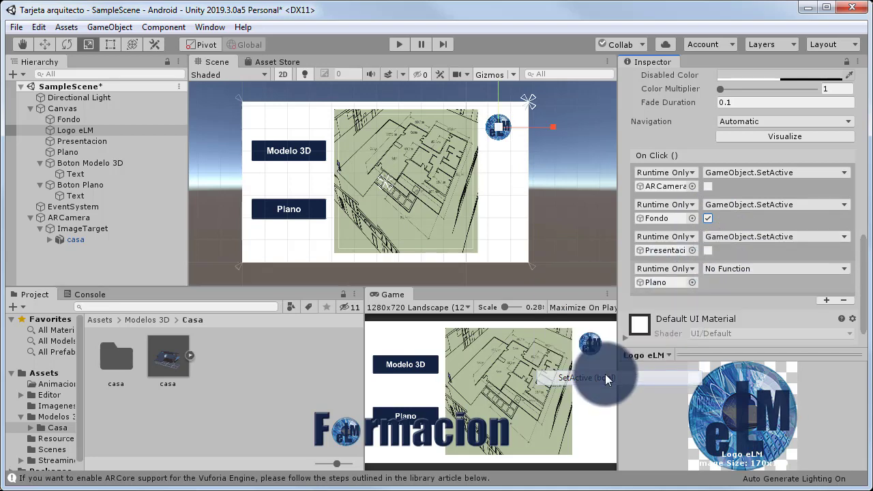
click(708, 249)
click(726, 267)
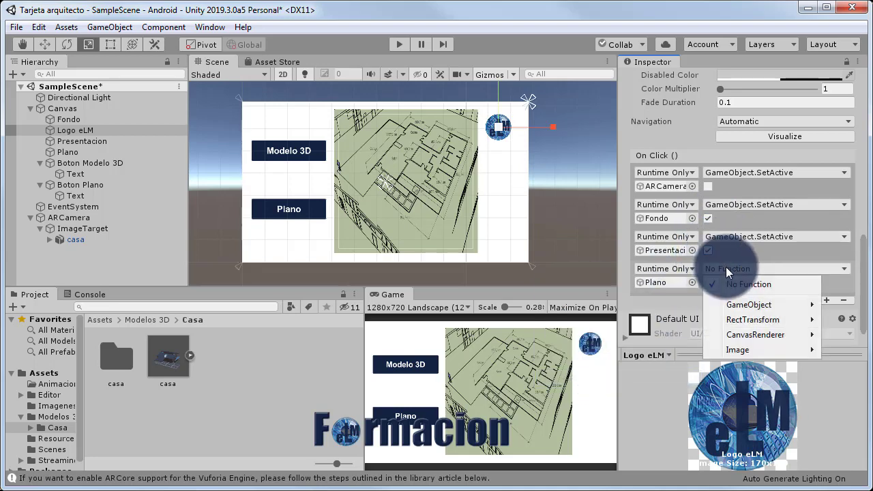
mouse_move(728, 303)
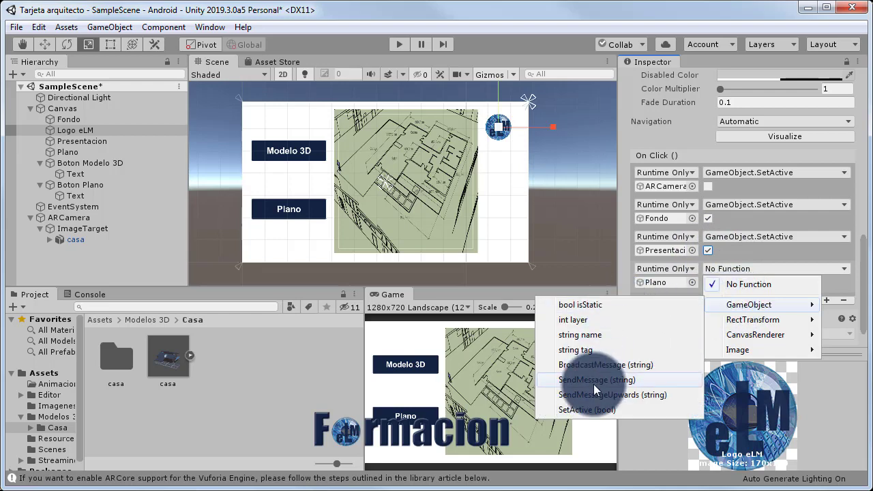
click(593, 408)
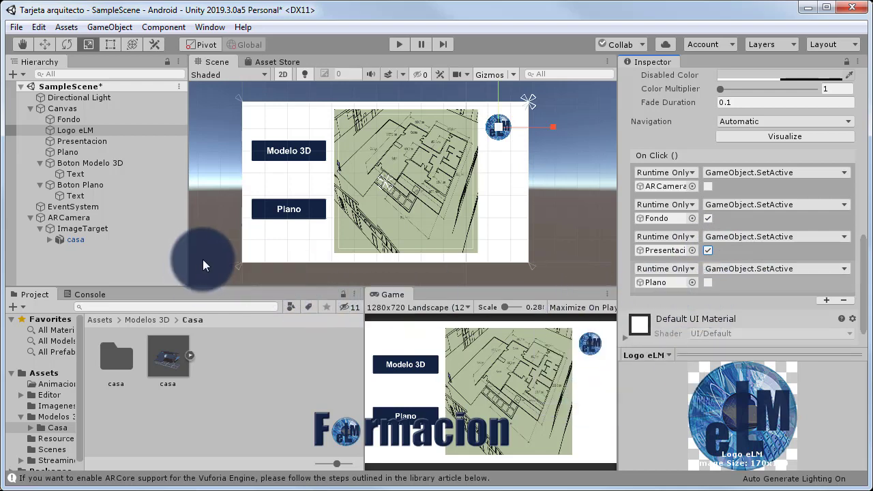
click(207, 228)
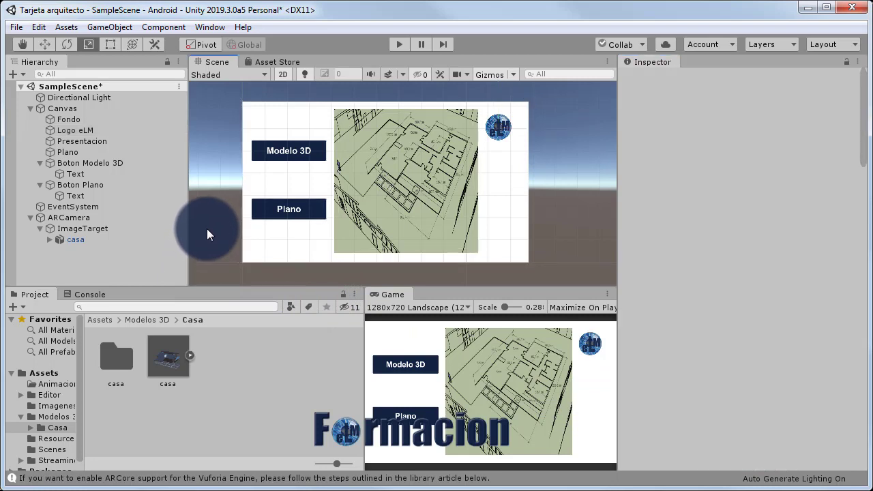
Turn off the Scene view's 2D mode and frame and zoom in on the casa model.
click(283, 75)
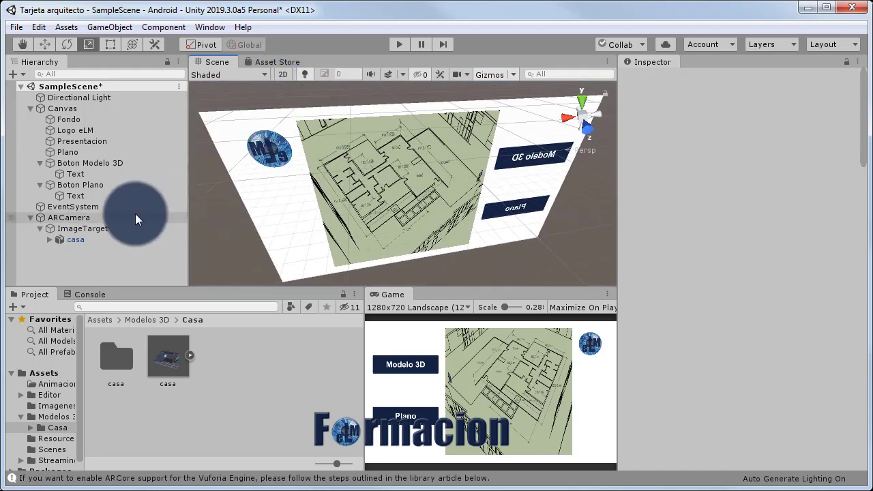
double_click(79, 239)
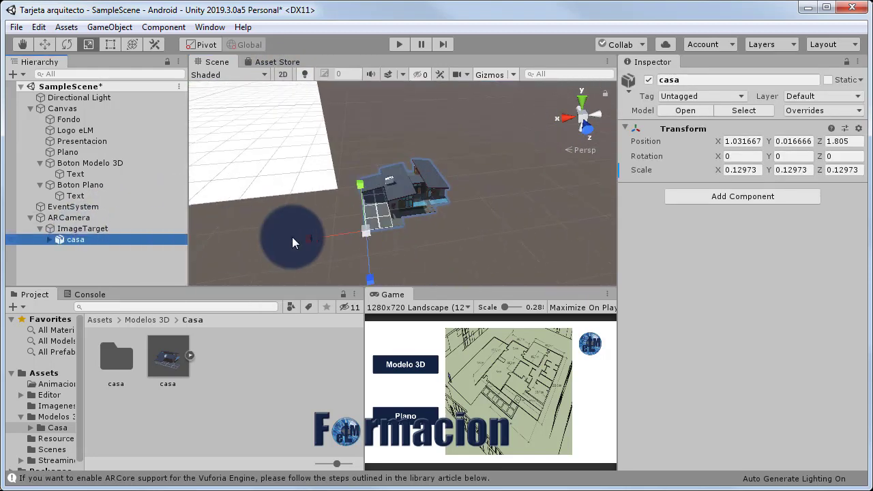
scroll(308, 213, up, 3)
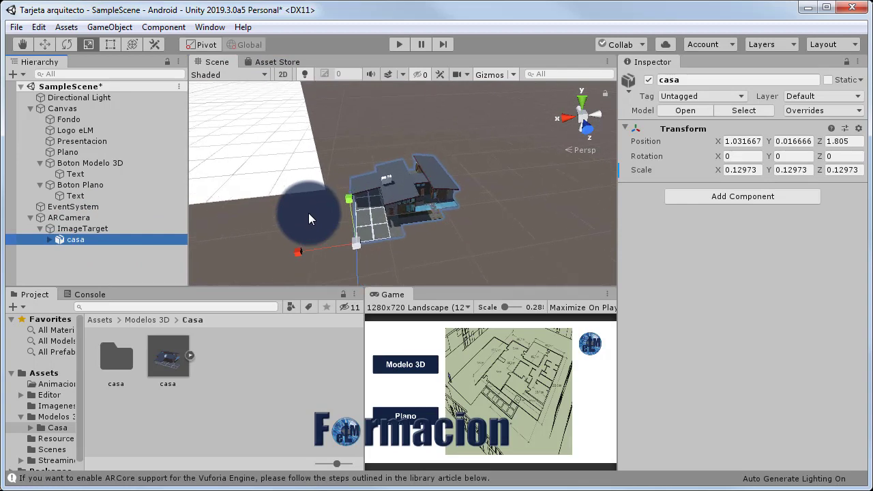
scroll(309, 215, up, 1)
scroll(309, 215, up, 1)
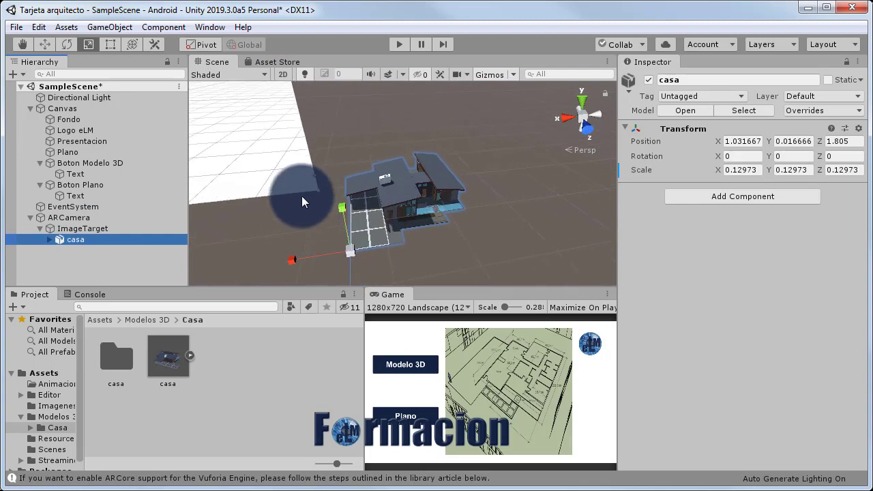
click(200, 25)
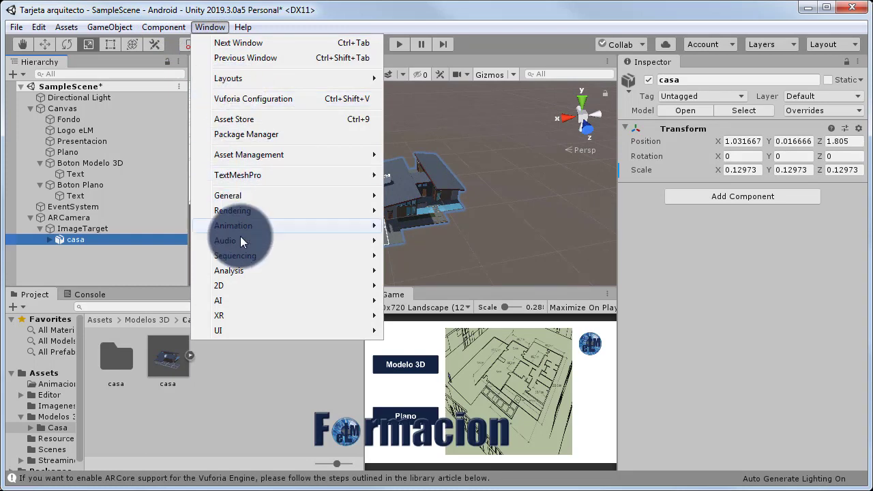
Open the Animation panel, docked and widened beside Project and Console.
mouse_move(260, 232)
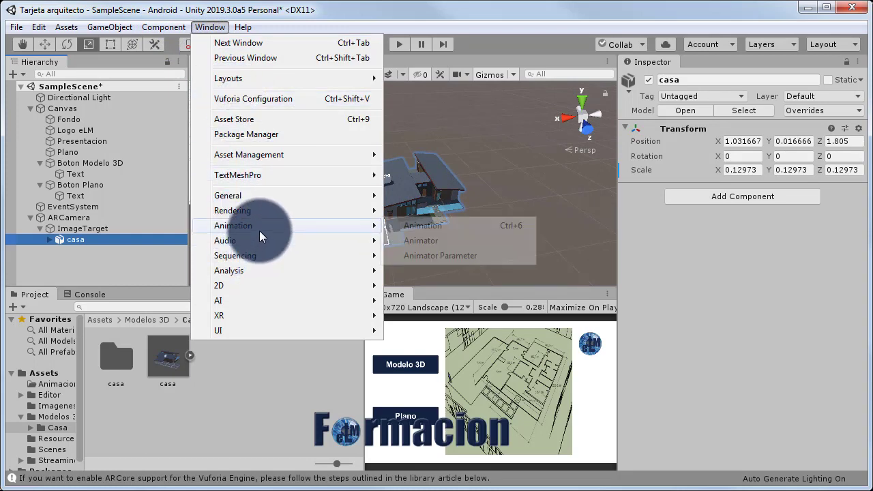
click(434, 232)
mouse_move(170, 315)
mouse_down()
mouse_move(185, 307)
mouse_move(157, 310)
mouse_up()
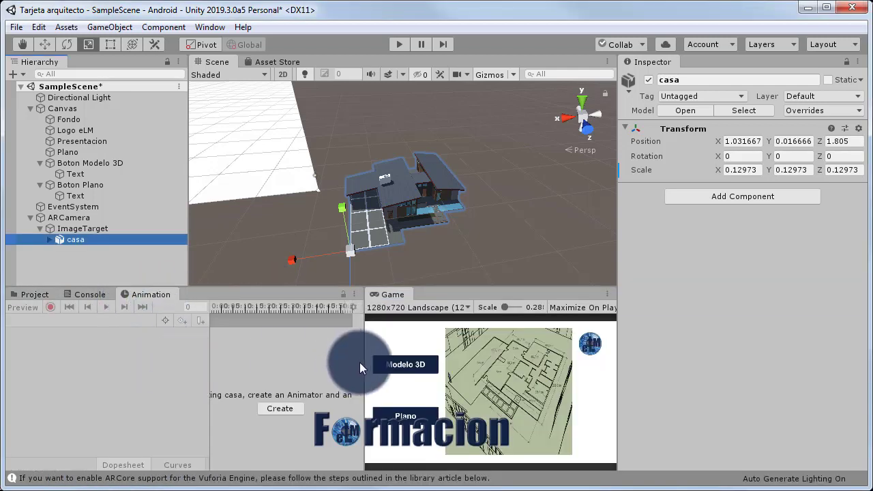
drag(363, 362, 546, 373)
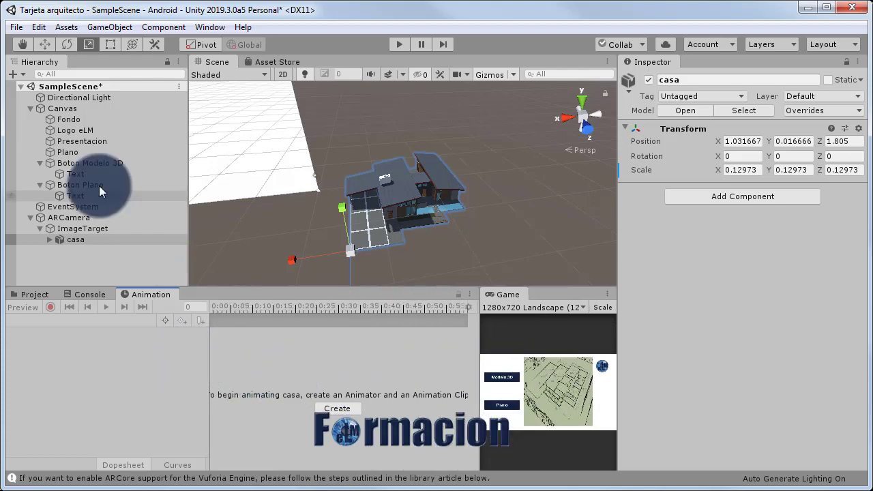
Start a new clip for the Directional Light in Assets/Animaciones, clearing the default name.
click(90, 99)
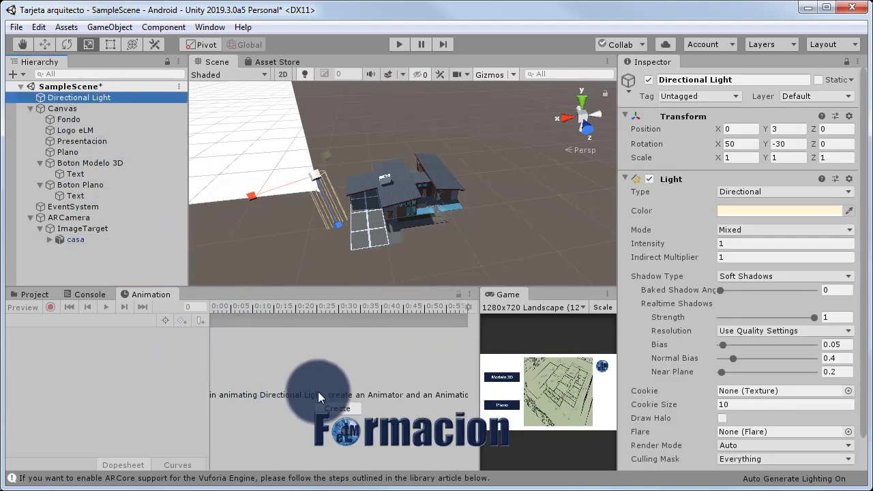
click(329, 410)
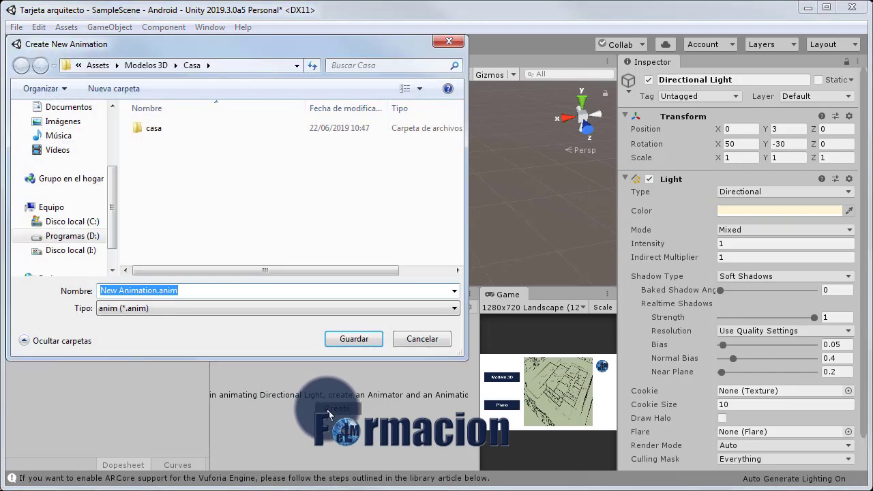
click(112, 70)
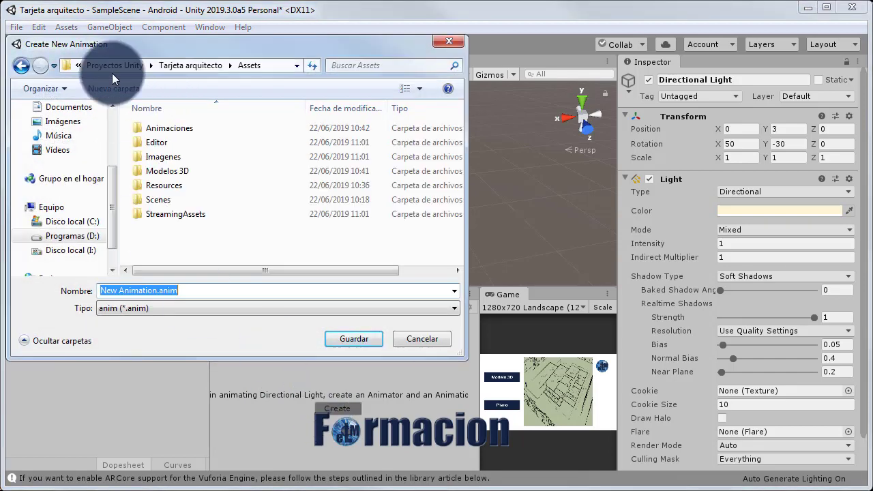
double_click(184, 130)
drag(154, 291, 96, 291)
key(BackSpace)
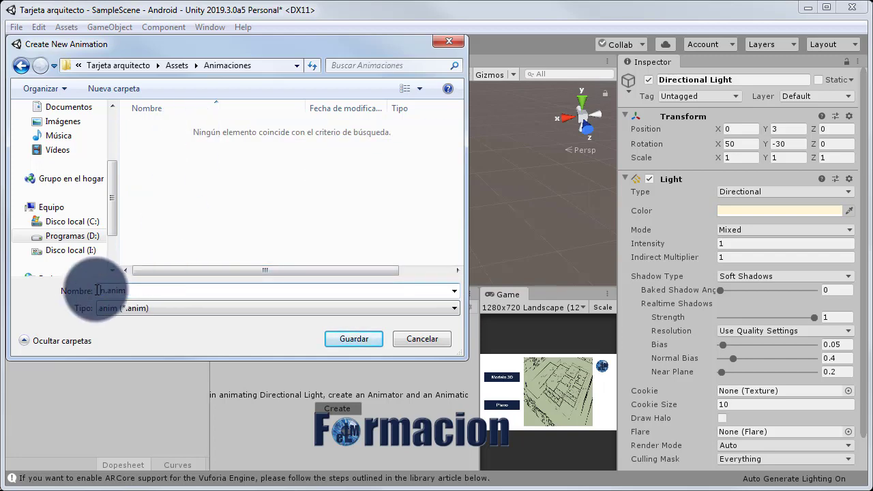
Save the clip as GiroSol and add the light's Transform Rotation property.
text(GiroSol)
click(348, 337)
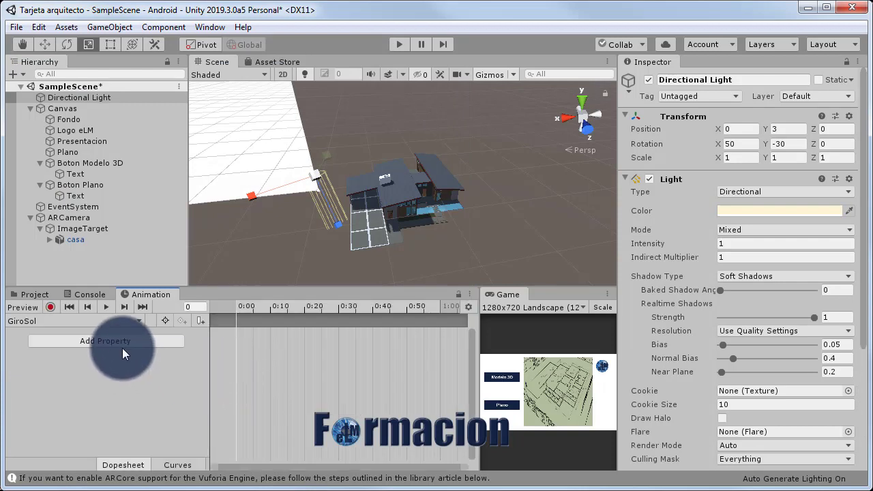
click(120, 344)
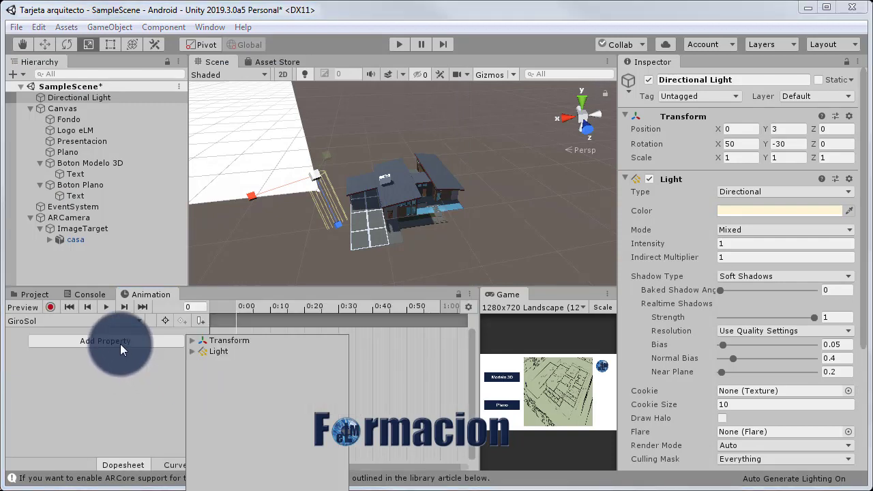
click(192, 341)
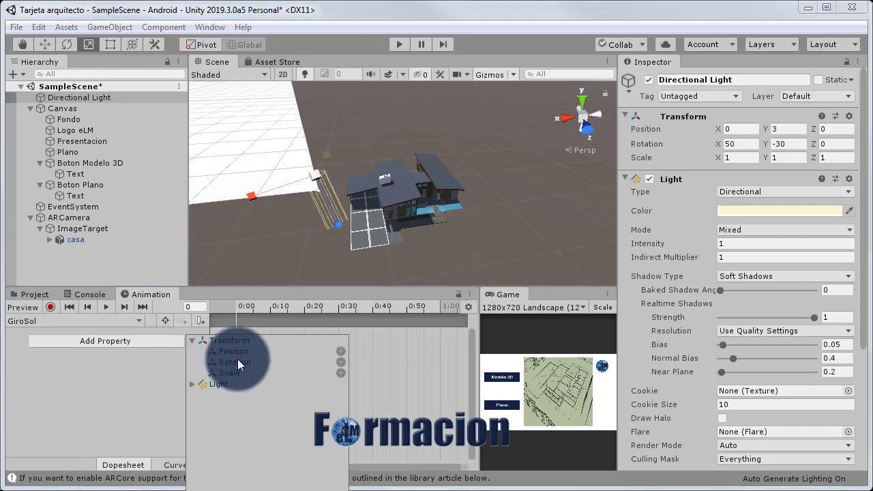
click(341, 362)
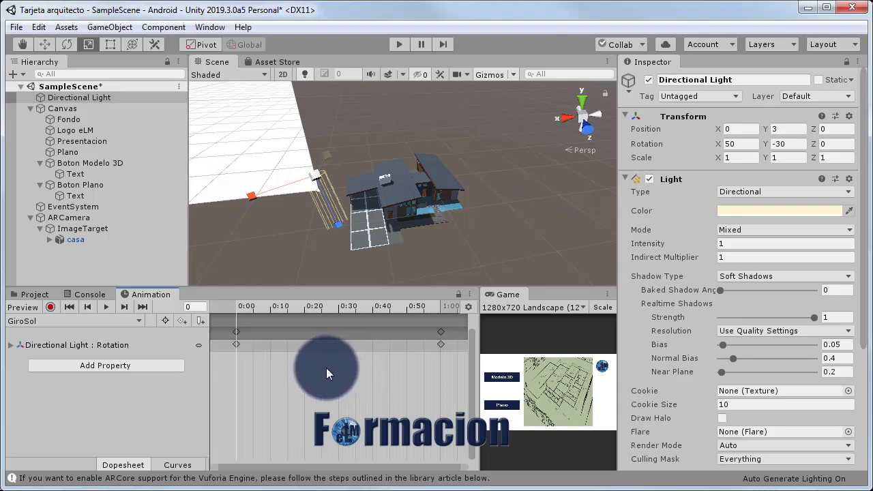
click(10, 346)
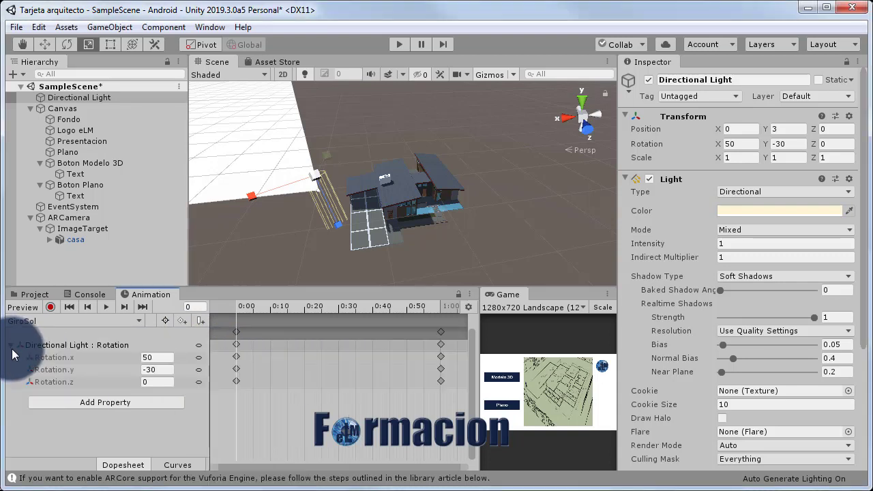
Record Rotation X keys: 20 at frame 0, 150 at frame 29, 20 at frame 60.
click(51, 307)
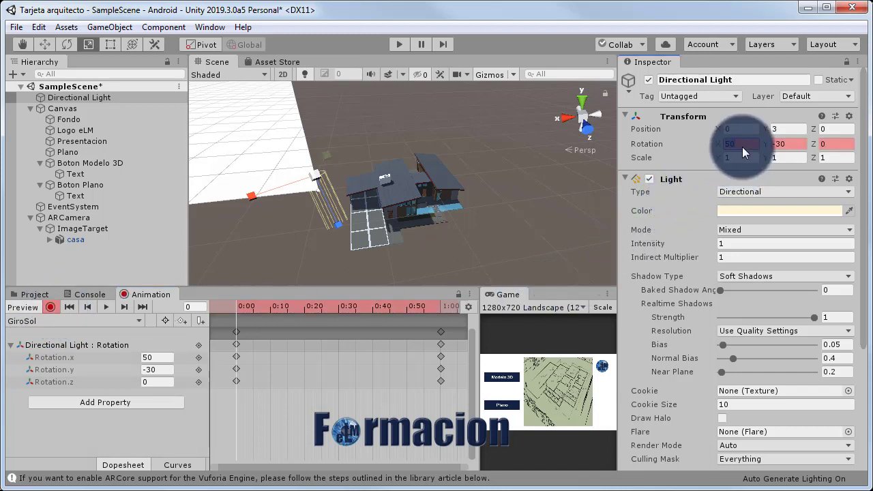
text(2)
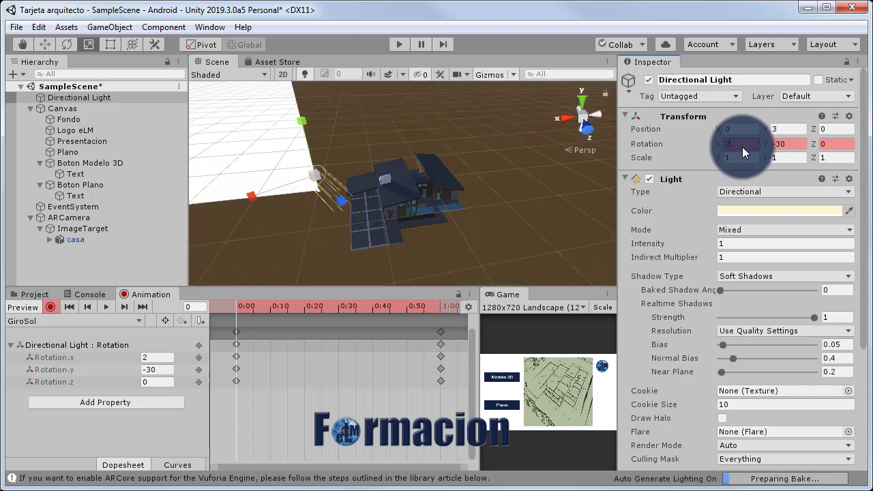
text(0)
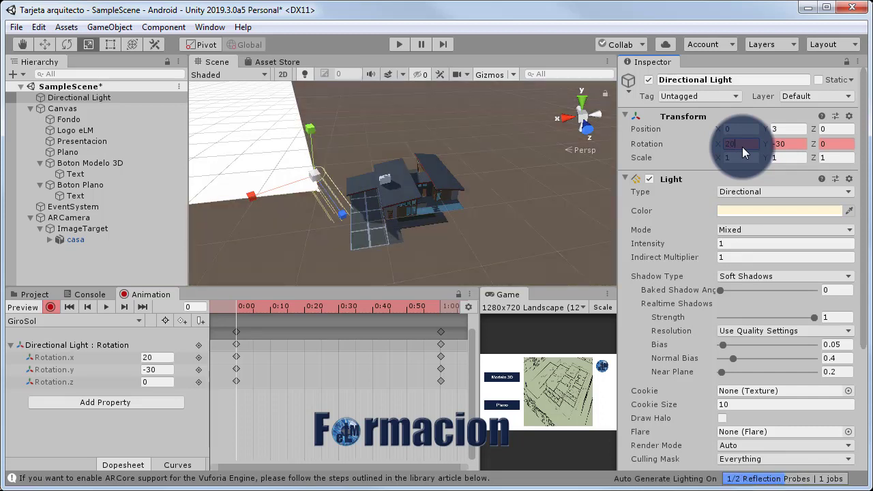
click(325, 305)
click(337, 306)
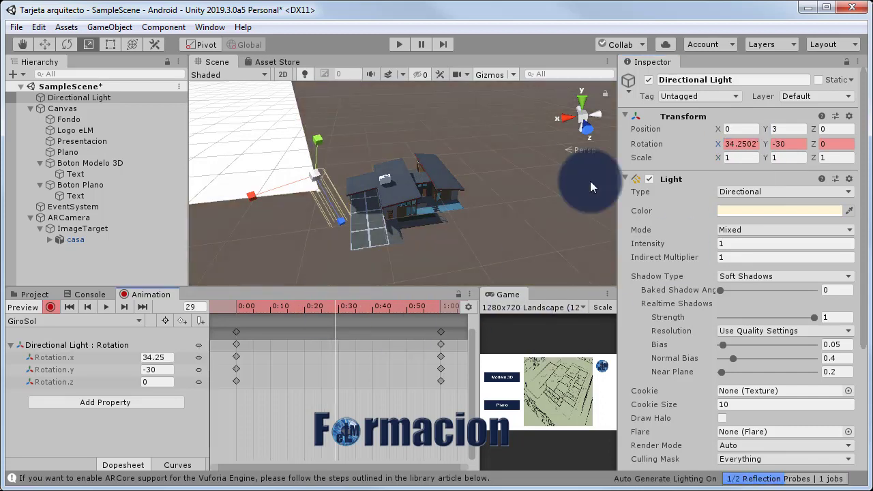
click(744, 143)
text(150)
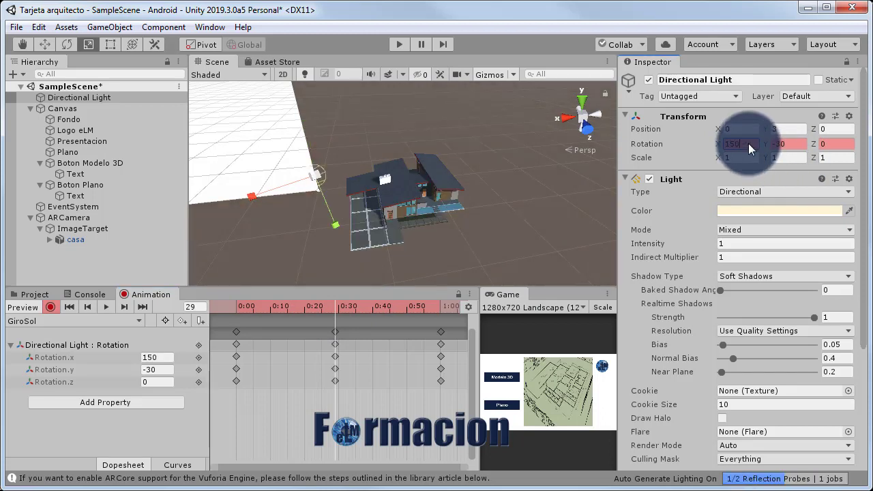
click(442, 302)
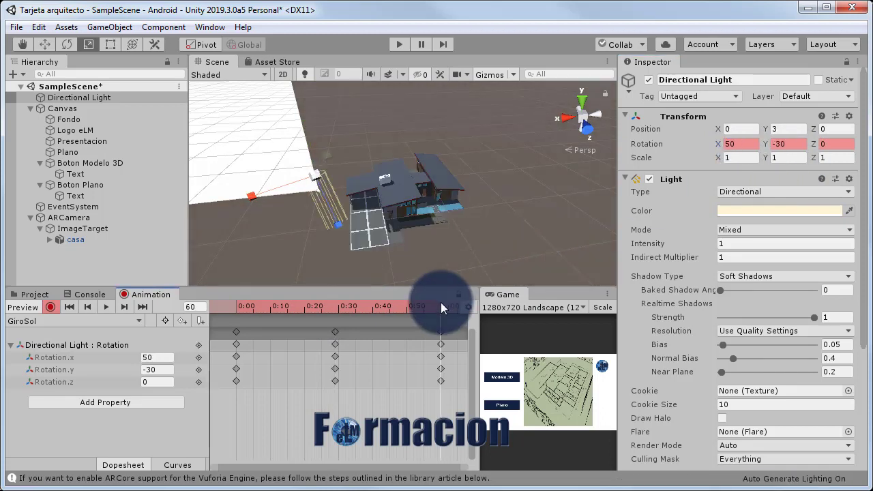
click(735, 143)
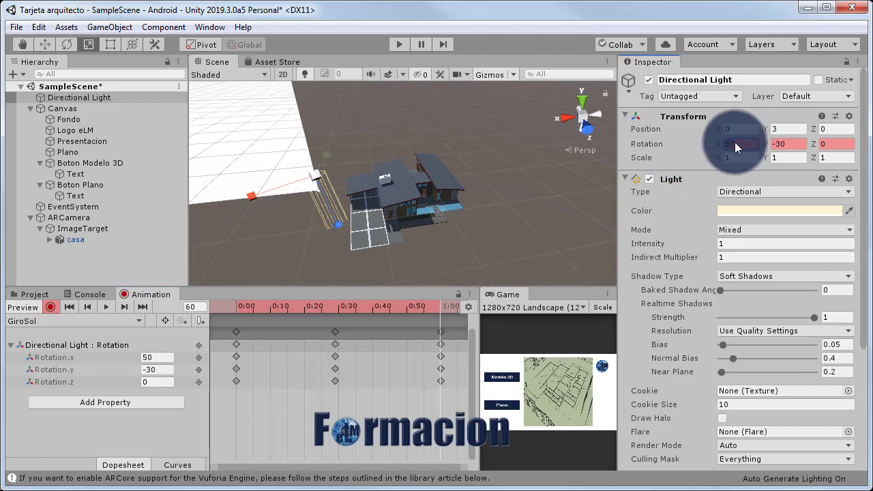
text(20)
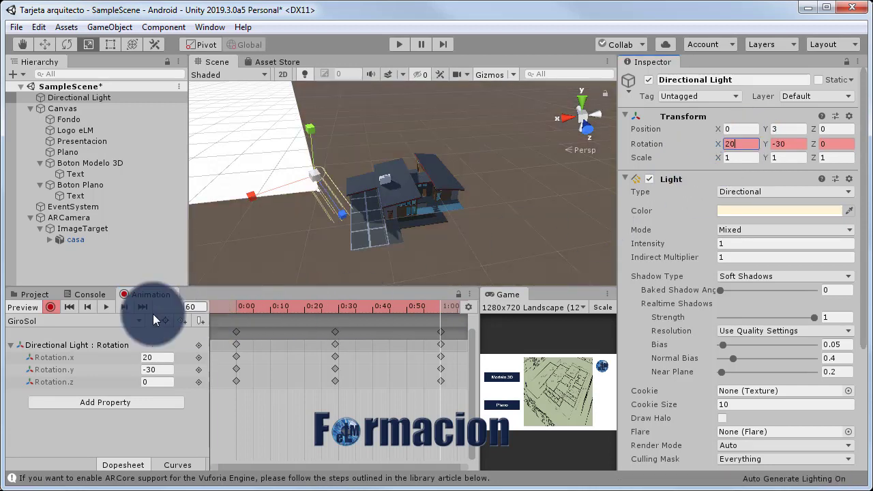
Preview the GiroSol animation playing, then stop it.
click(106, 307)
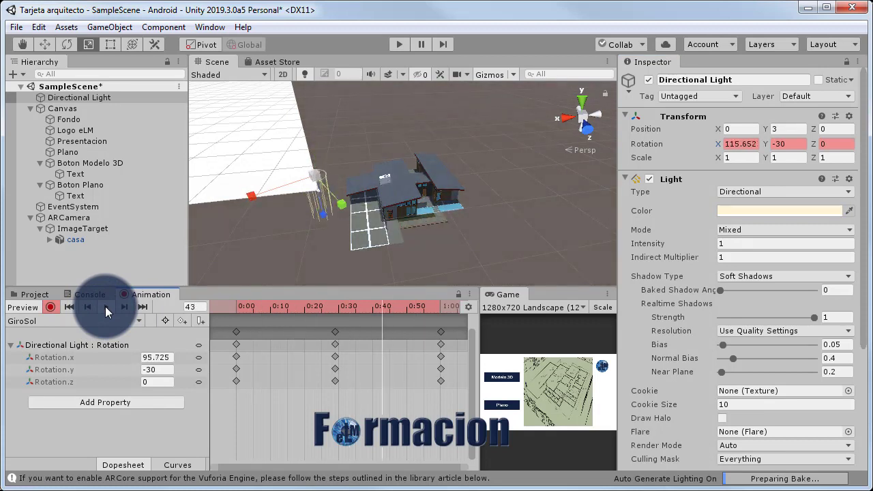
click(105, 307)
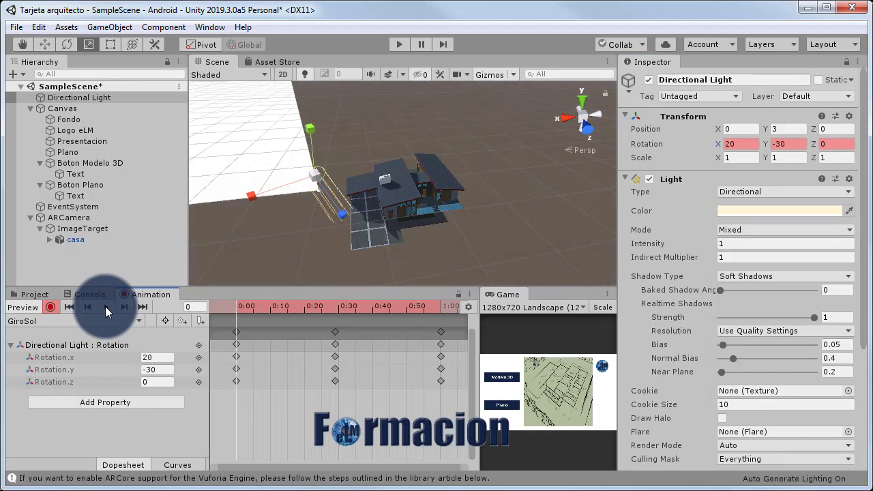
click(38, 296)
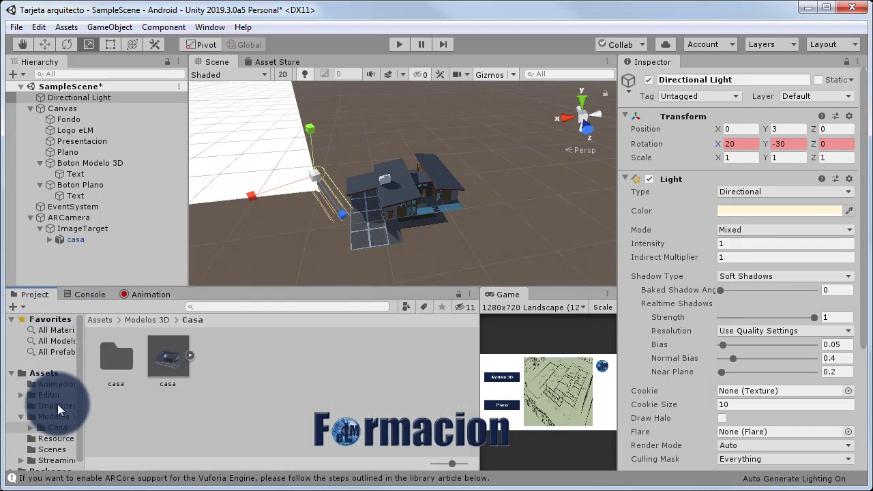
Open Directional Light.controller and set the GiroSol state's Speed to 0.08.
click(63, 385)
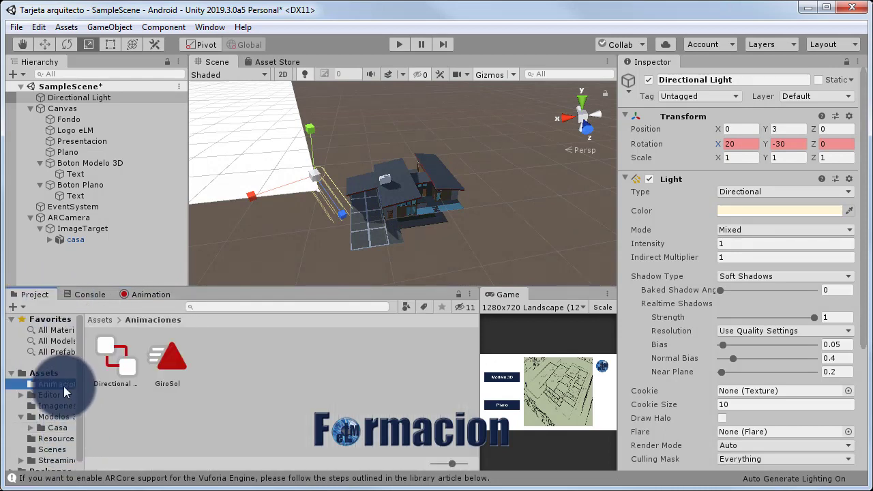
click(121, 369)
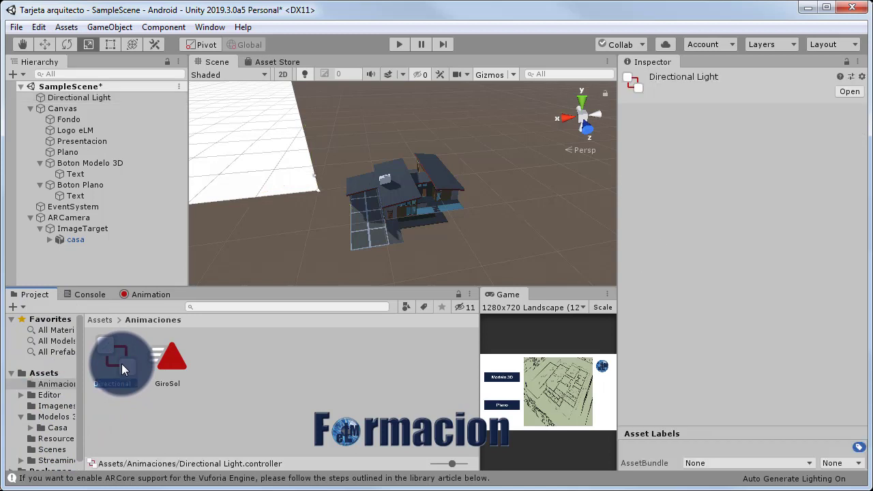
double_click(121, 364)
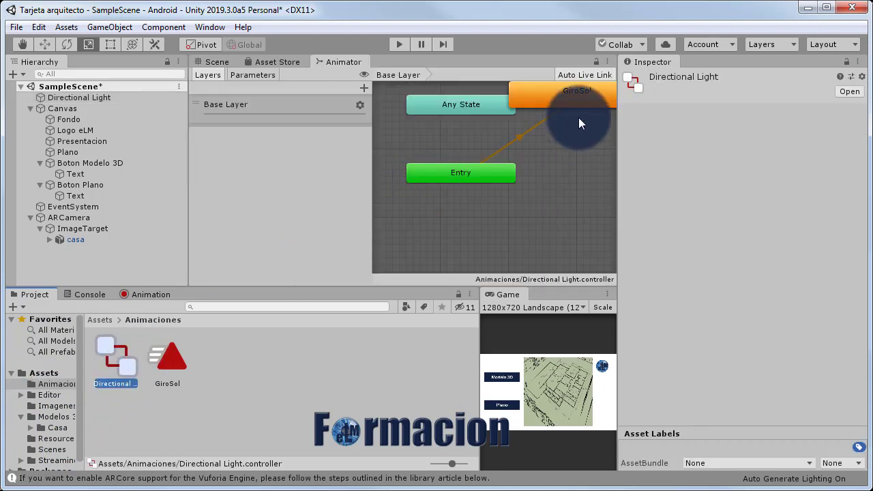
click(579, 94)
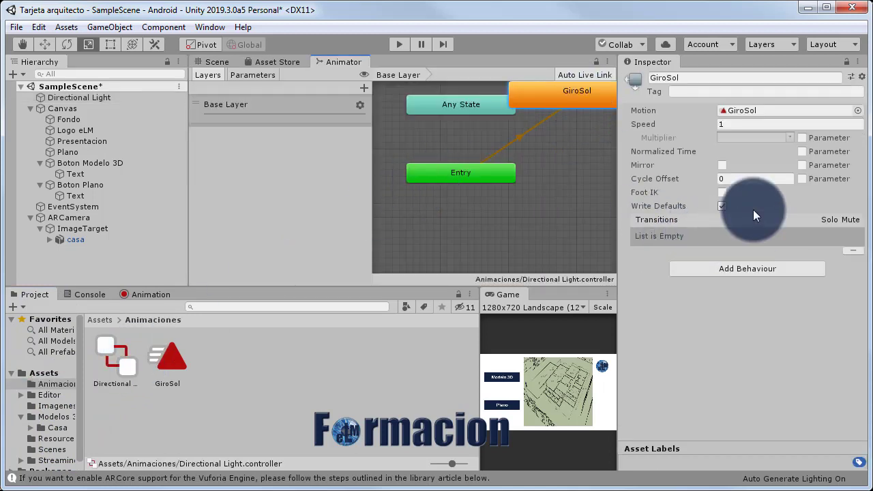
click(737, 126)
text(0.08)
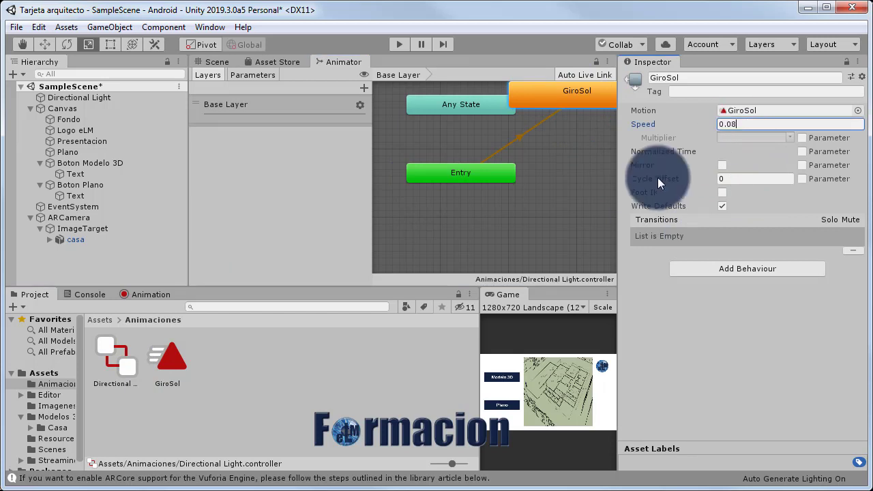
click(371, 359)
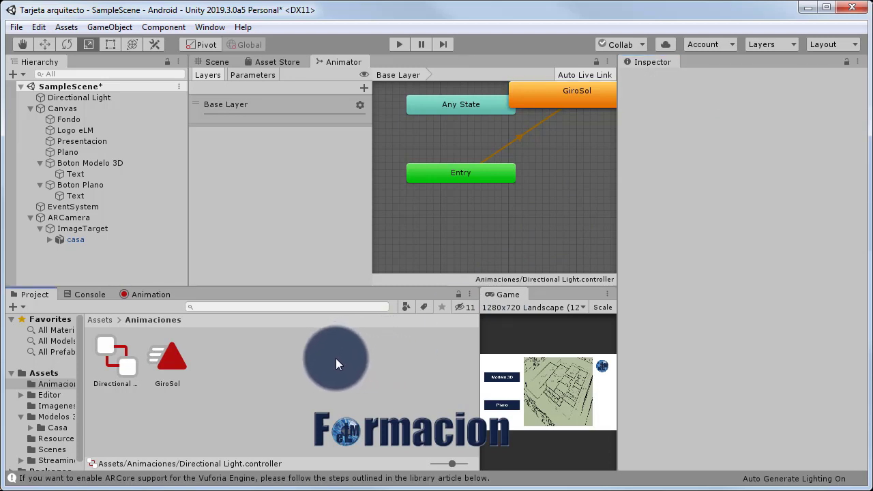
click(218, 61)
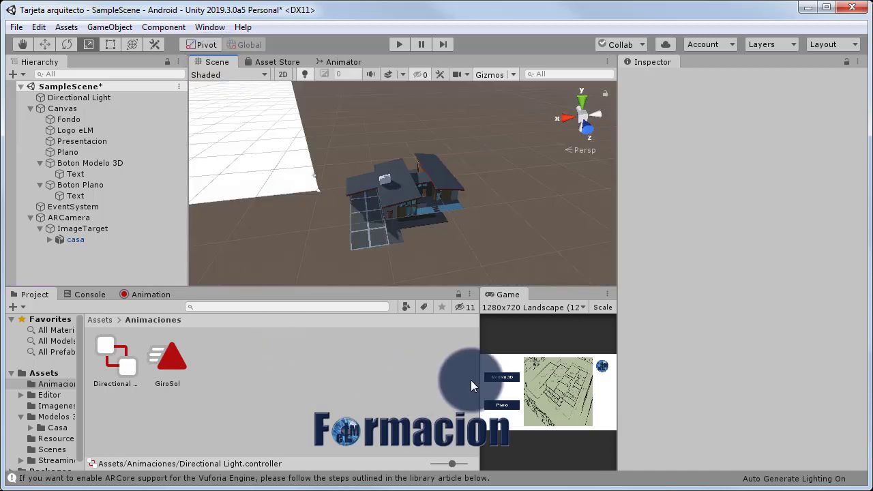
Widen the Game view, enter Play mode and press Modelo 3D to show the webcam feed.
drag(479, 371, 288, 376)
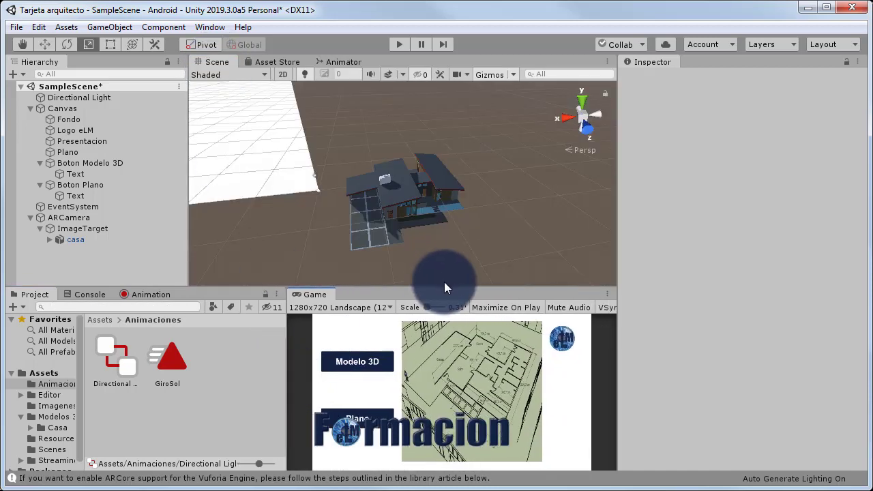
drag(444, 287, 440, 229)
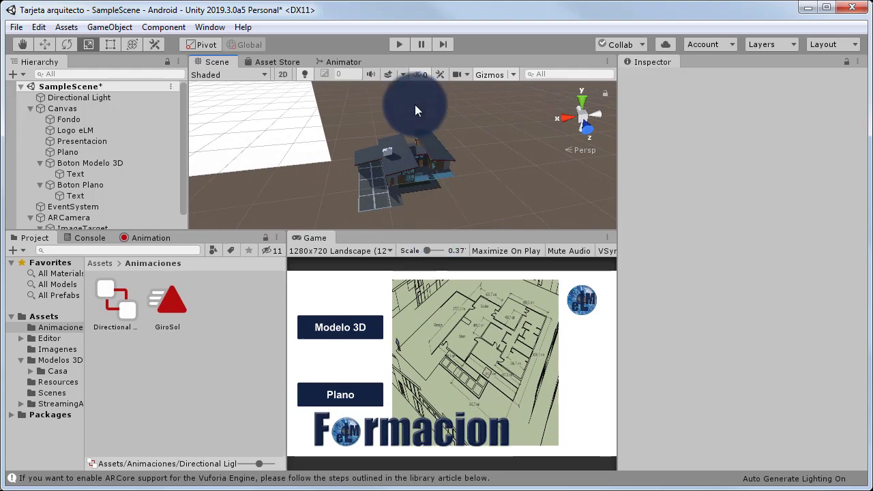
click(400, 43)
click(416, 180)
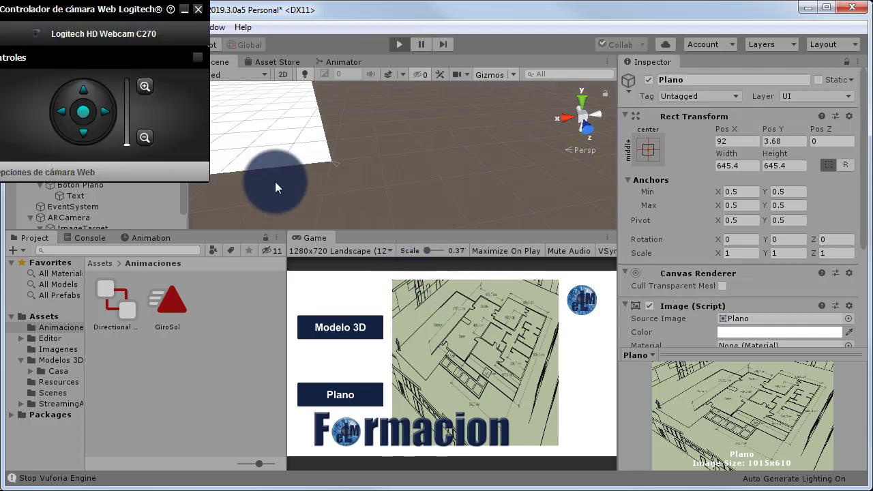
key(ctrl+p)
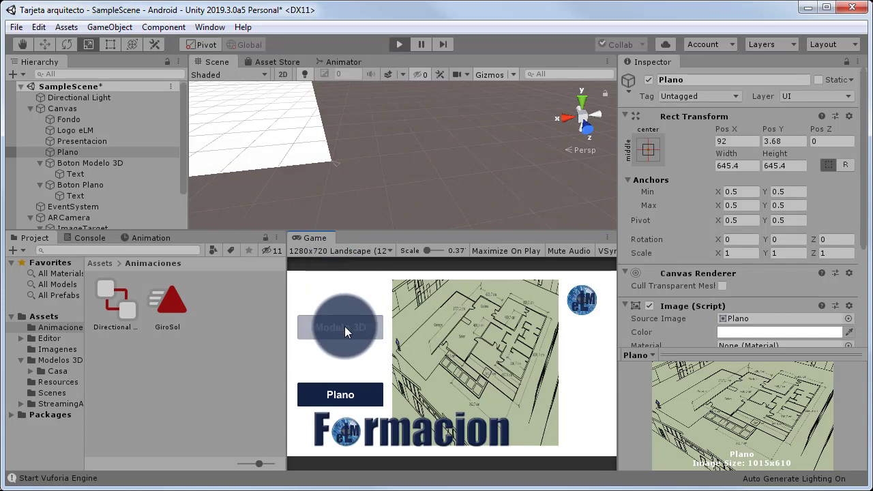
click(344, 326)
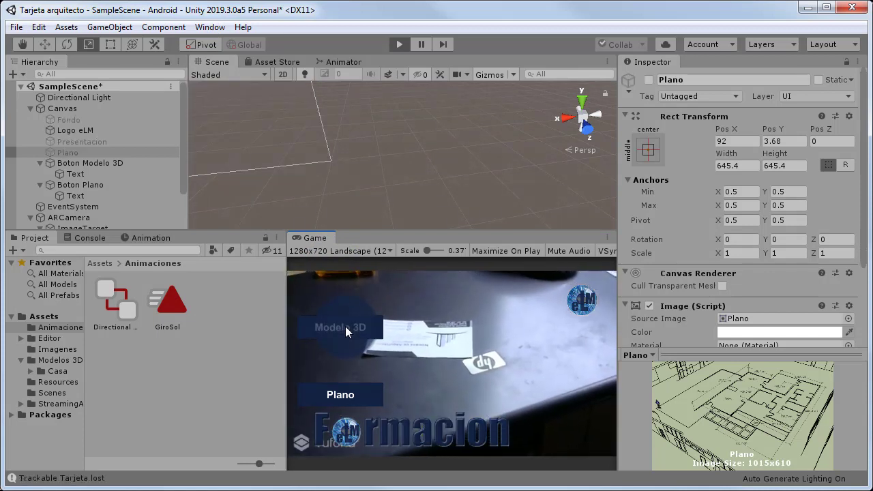
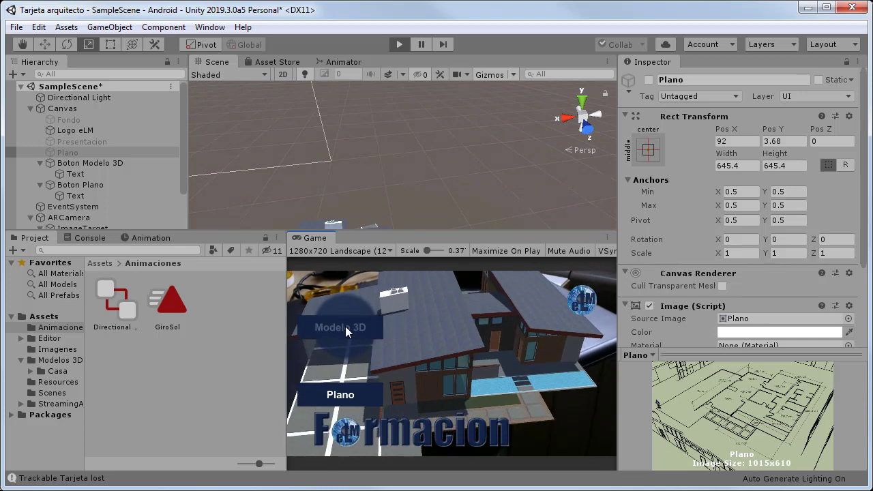
Toggle the Plano floor plan on and off over the card, then stop Play mode.
click(344, 394)
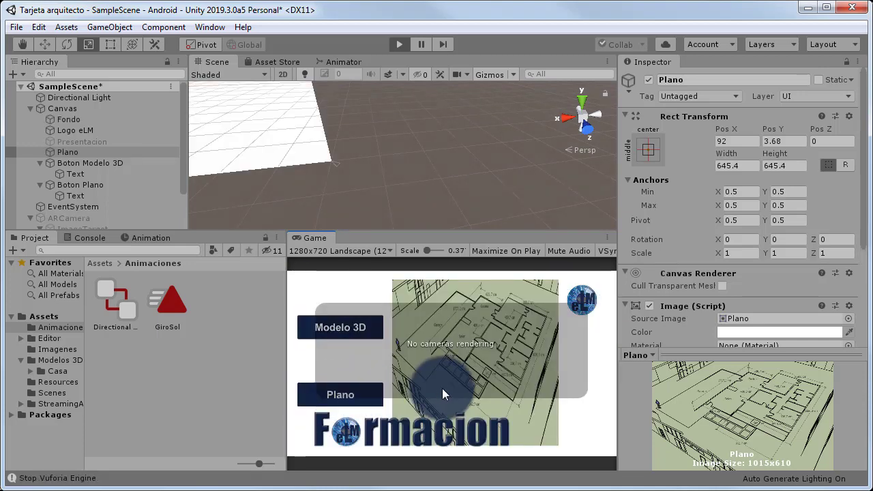
click(588, 304)
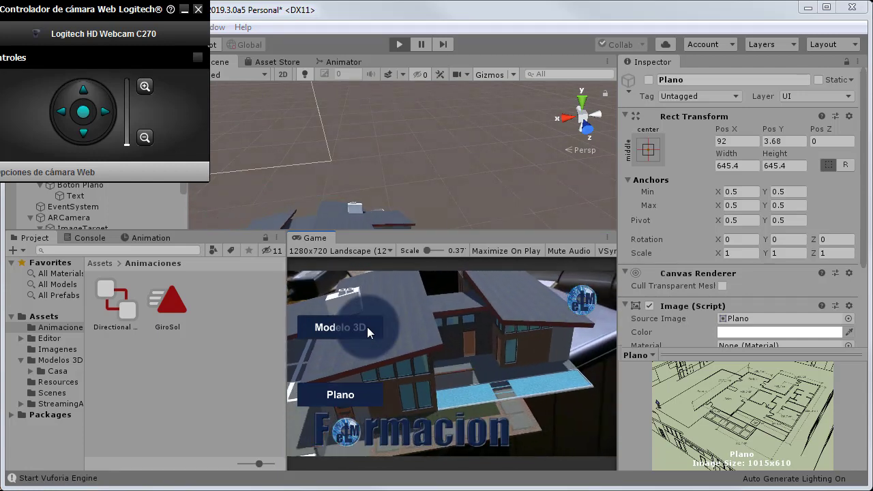
click(402, 45)
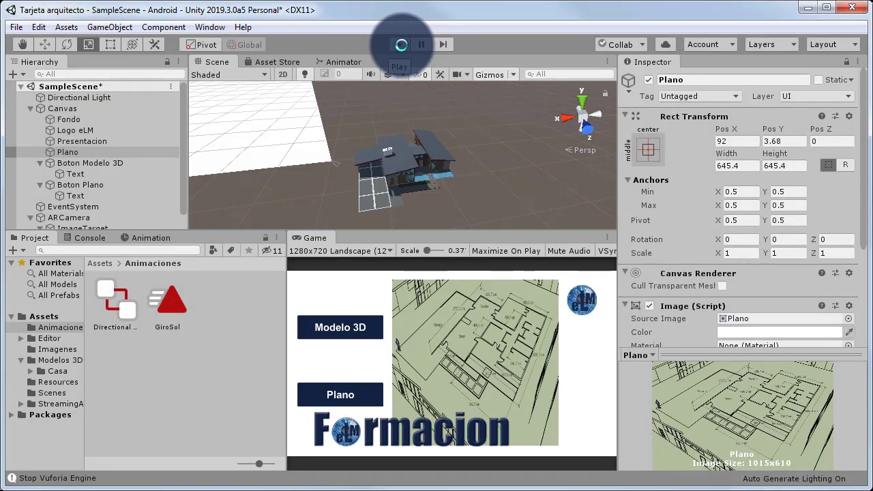
In Android Player Settings, set Company to eLM, Product Name to TARA and Version to 1.0.
click(17, 29)
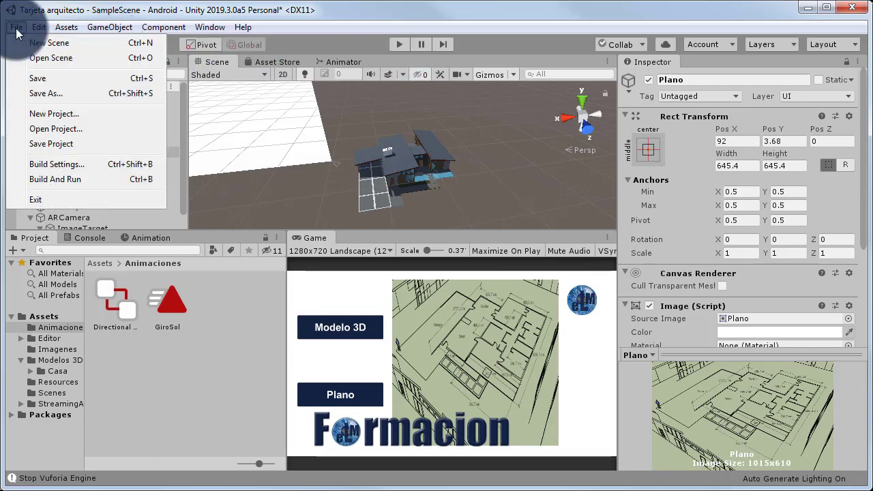
click(55, 164)
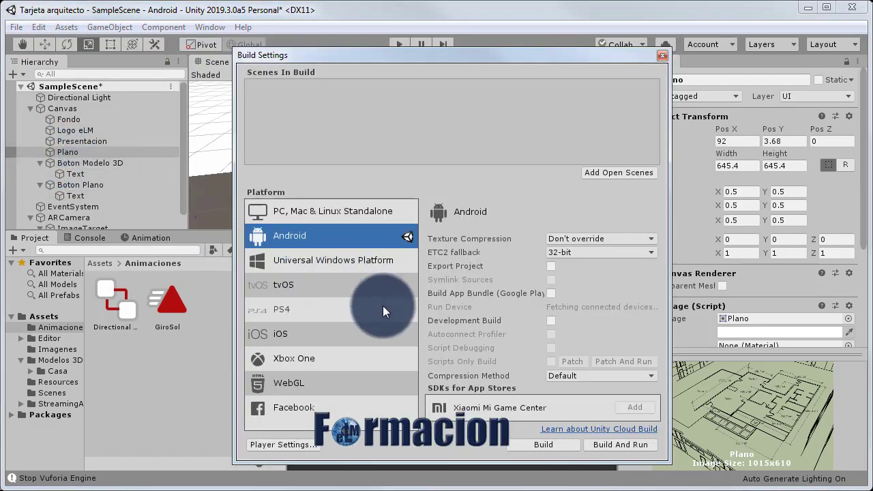
click(273, 443)
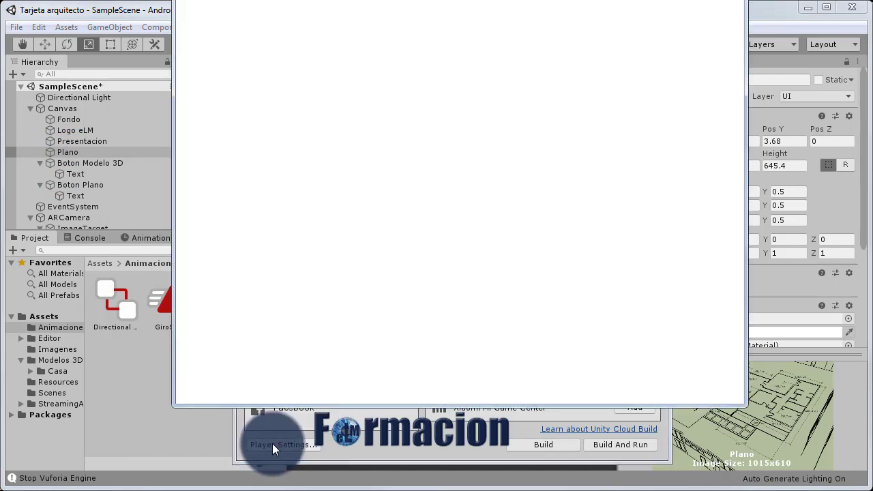
drag(583, 51, 499, 48)
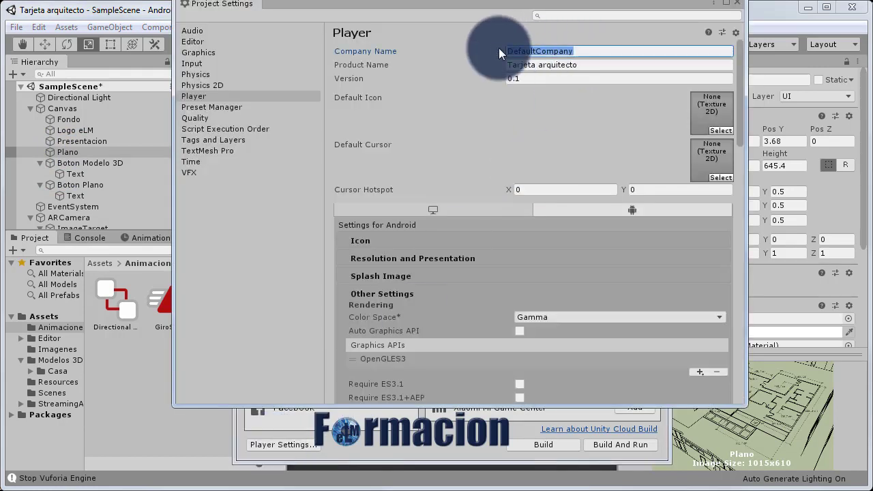
text(eLM)
click(595, 68)
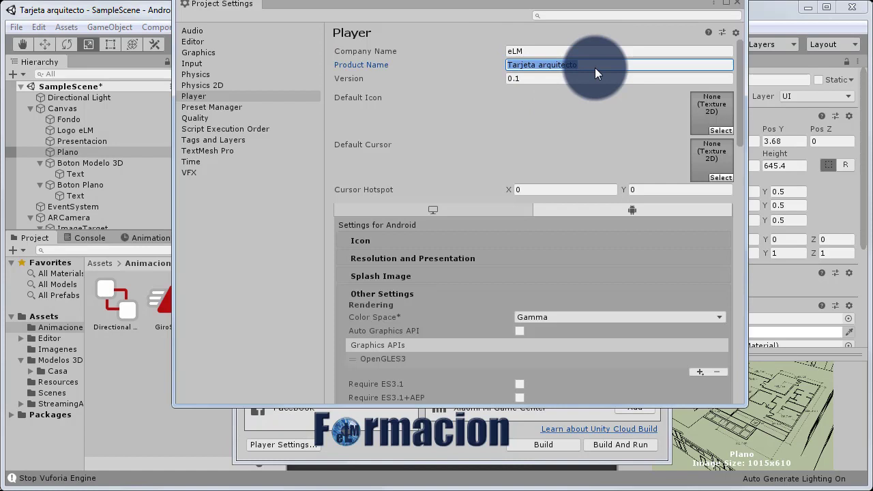
text(TARA)
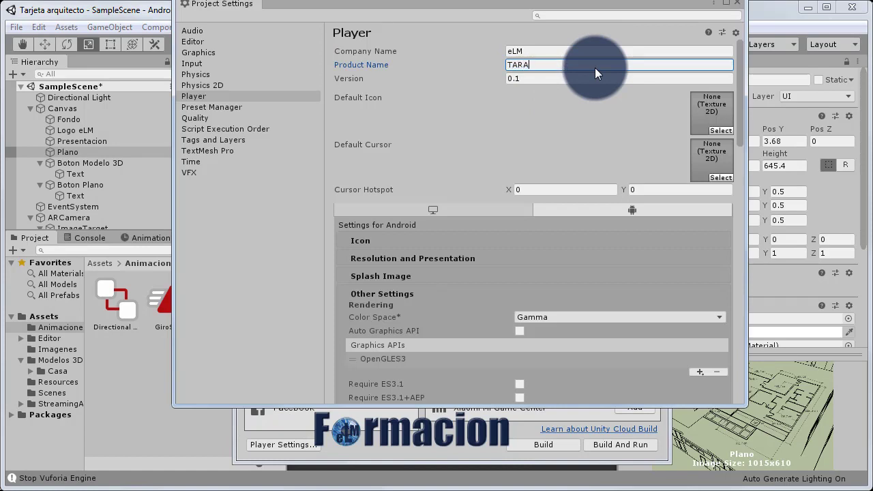
click(575, 77)
text(1.0)
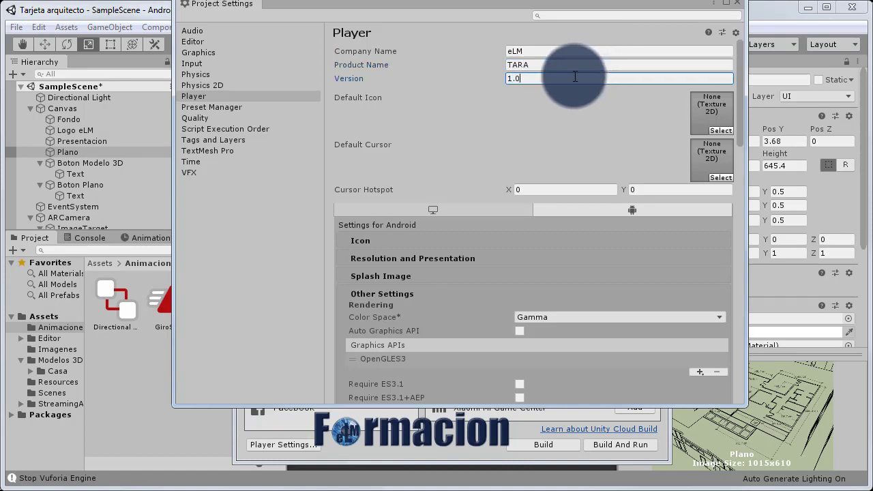
Allow only landscape orientations by disabling Portrait and Portrait Upside Down, then close Player Settings.
click(460, 258)
scroll(595, 260, down, 3)
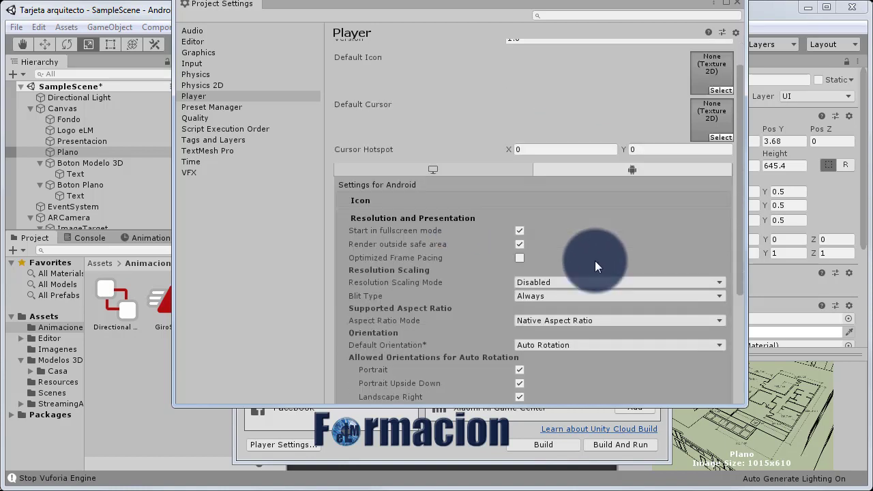
scroll(595, 261, down, 3)
scroll(595, 260, down, 3)
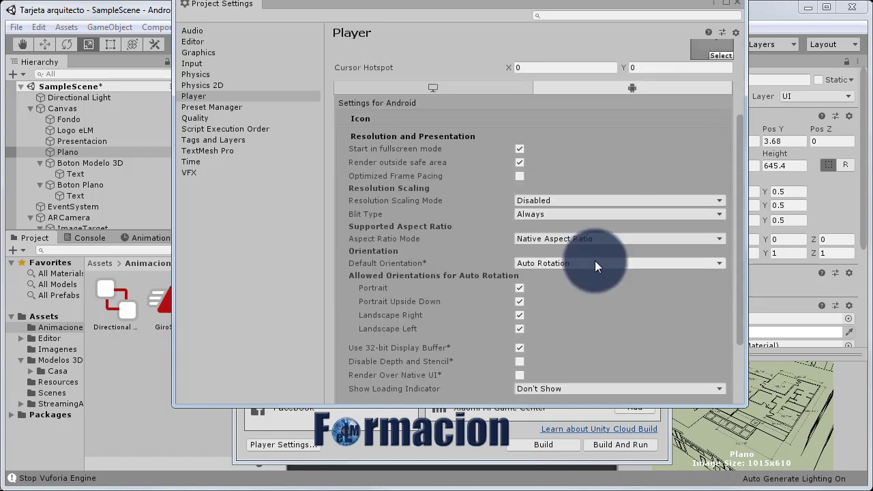
click(523, 303)
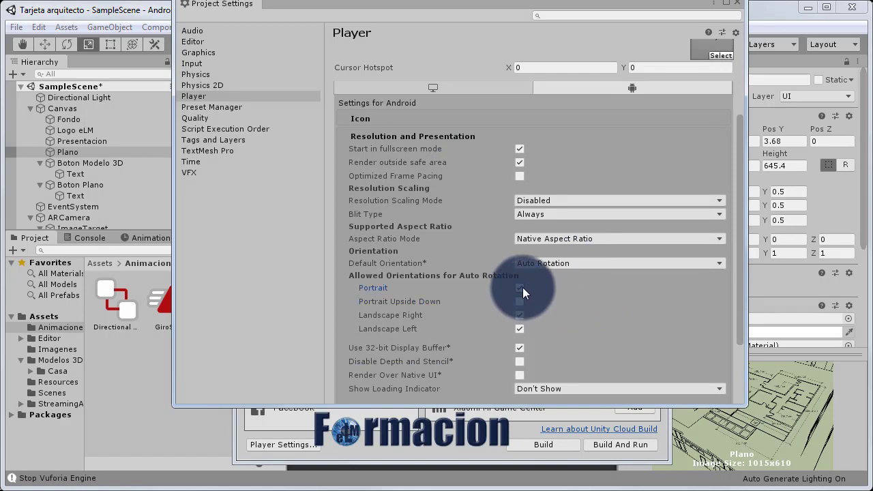
click(522, 287)
scroll(567, 293, down, 3)
scroll(567, 293, down, 3)
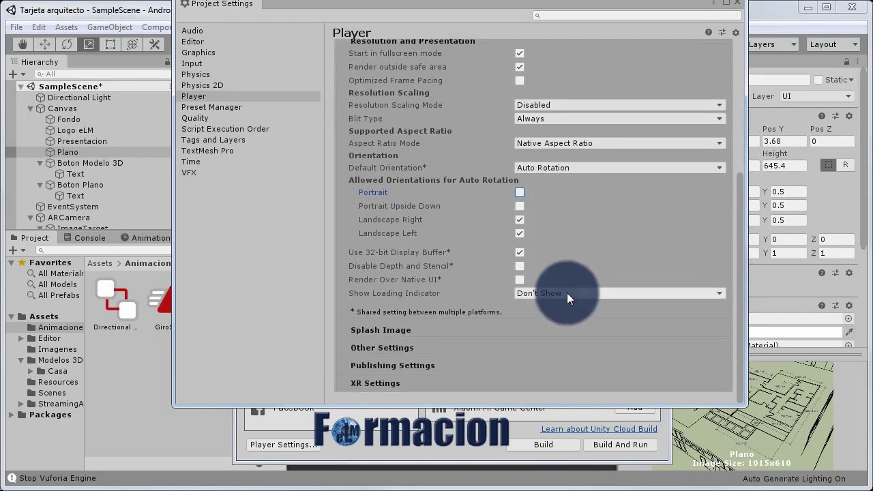
click(736, 3)
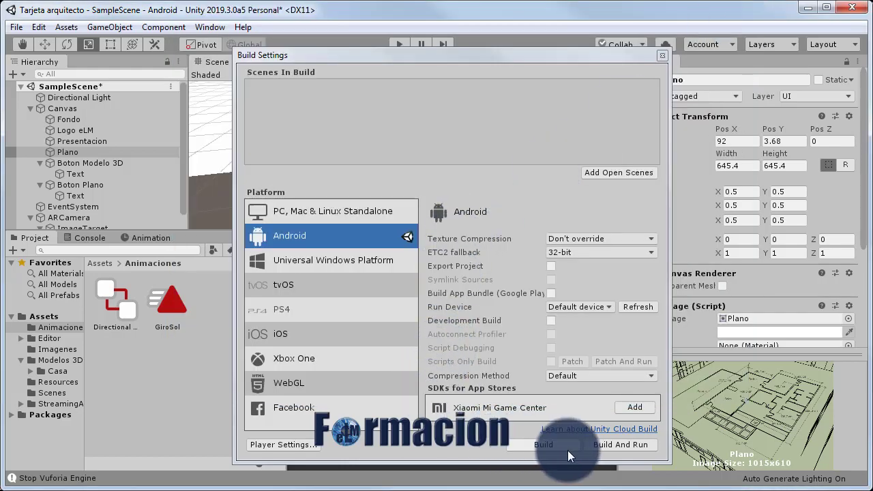
Build the Android APK, saving it as 'Tarjeta Arquitecto' in the project folder.
click(550, 443)
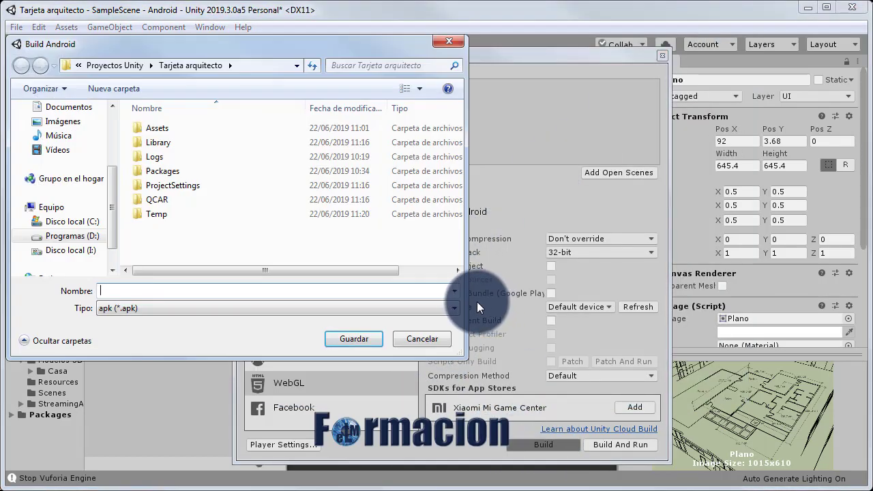
click(144, 290)
text(Tarjeta Arquitec)
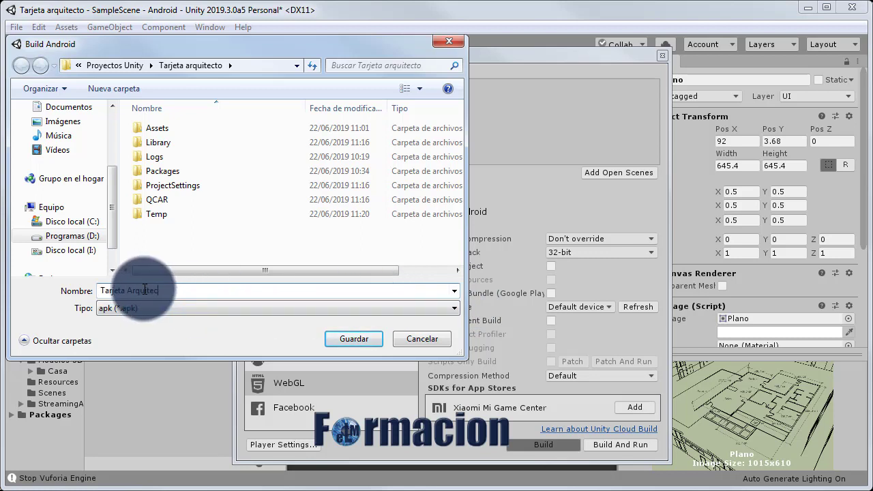
text(to)
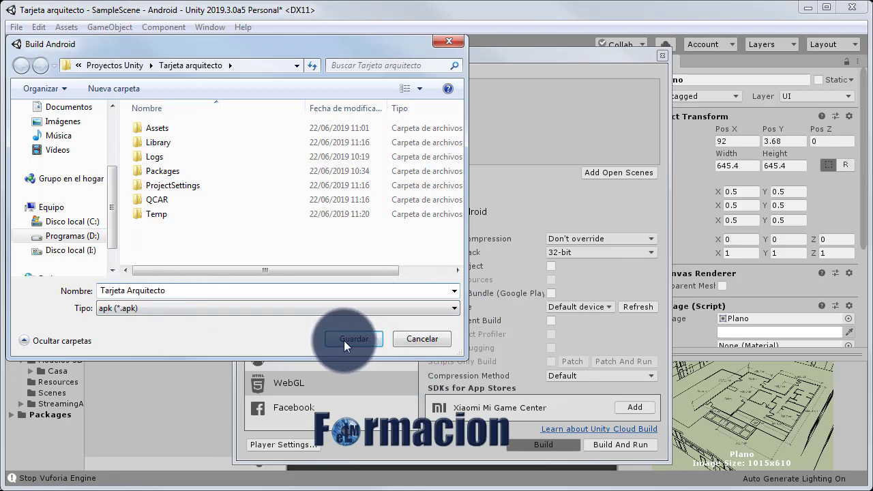
click(344, 339)
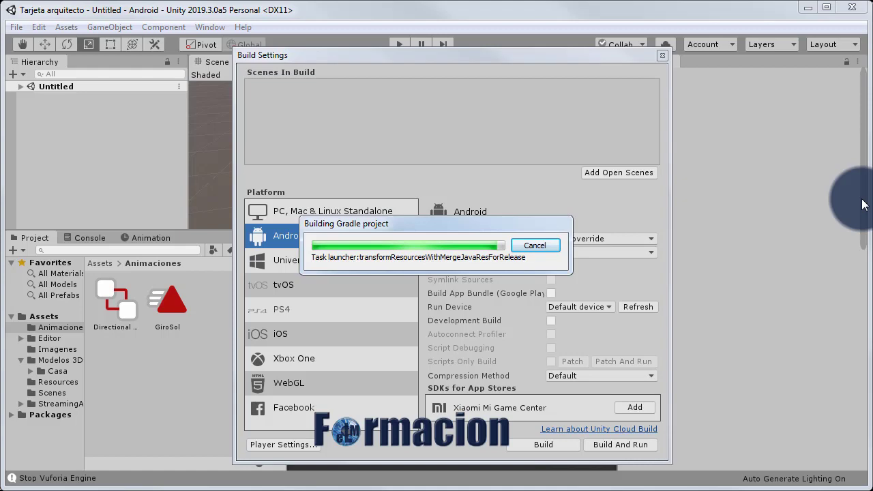
Drag Tarjeta Arquitecto.apk onto the AirDroid browser window to send it to the phone.
key(alt+Tab)
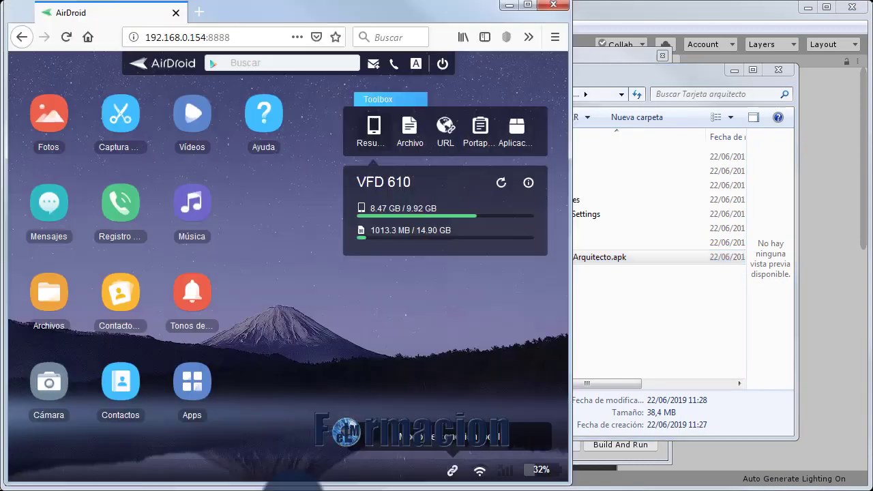
mouse_move(602, 258)
mouse_down()
mouse_move(530, 179)
mouse_move(514, 122)
mouse_up()
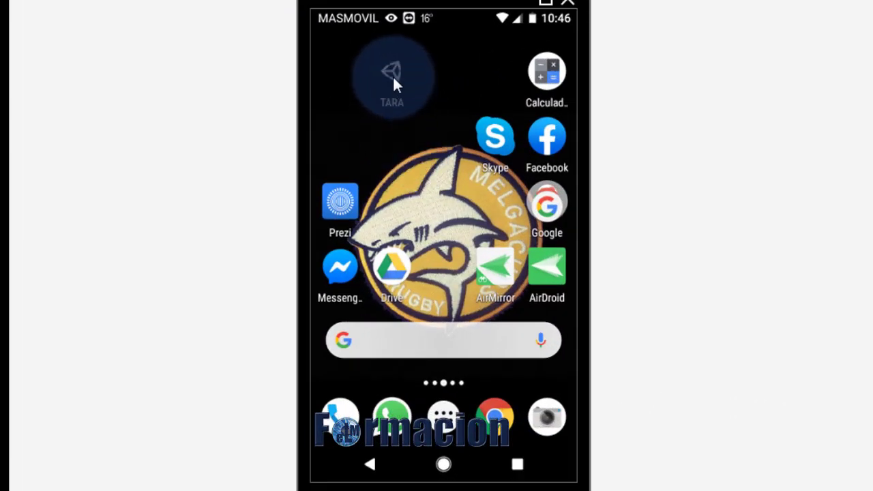
Launch TARA on the phone and switch between the business card, the Plano floor plan and the Modelo 3D house.
click(393, 76)
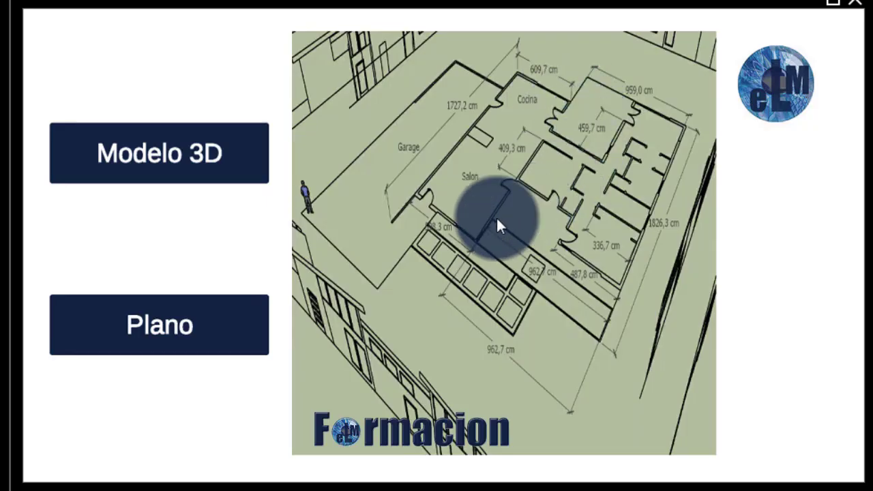
click(774, 79)
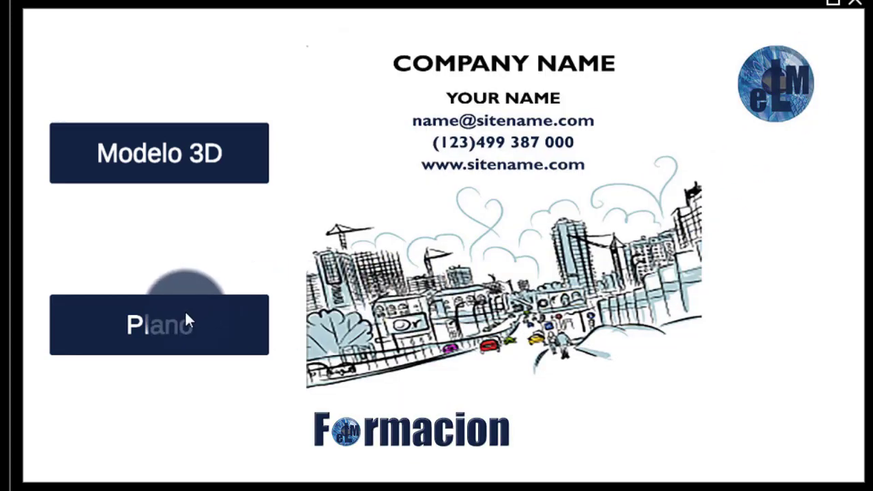
click(166, 319)
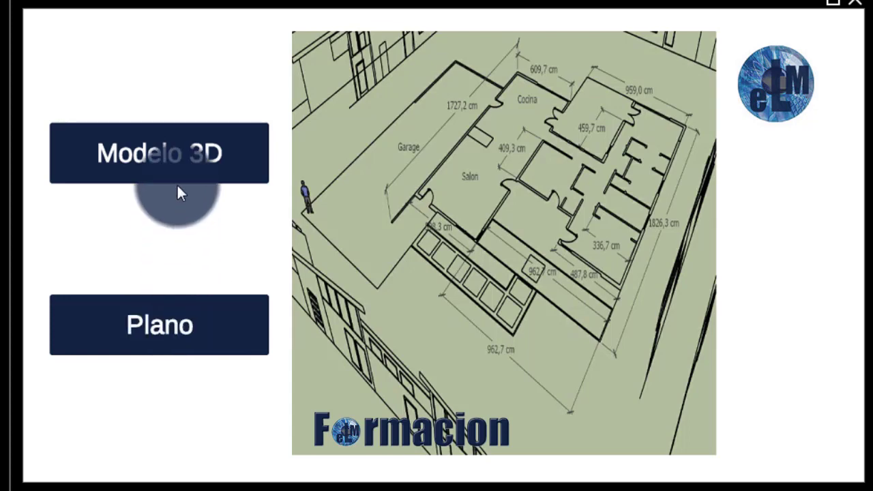
click(178, 163)
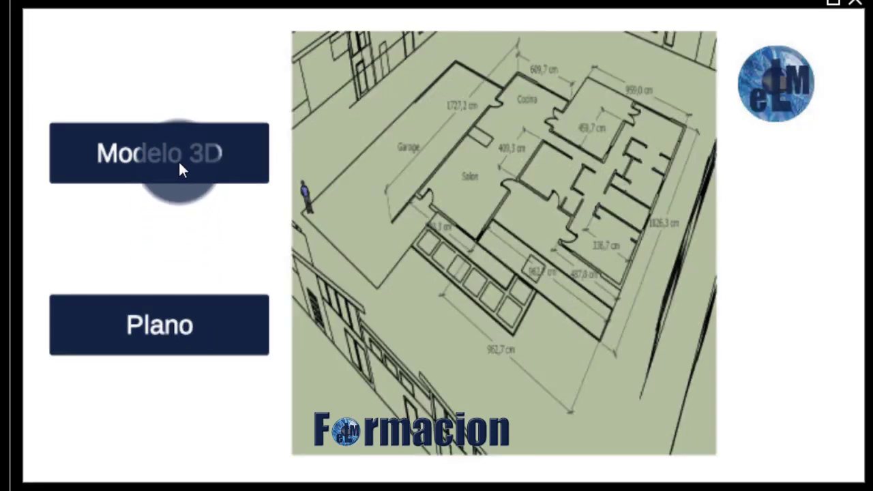